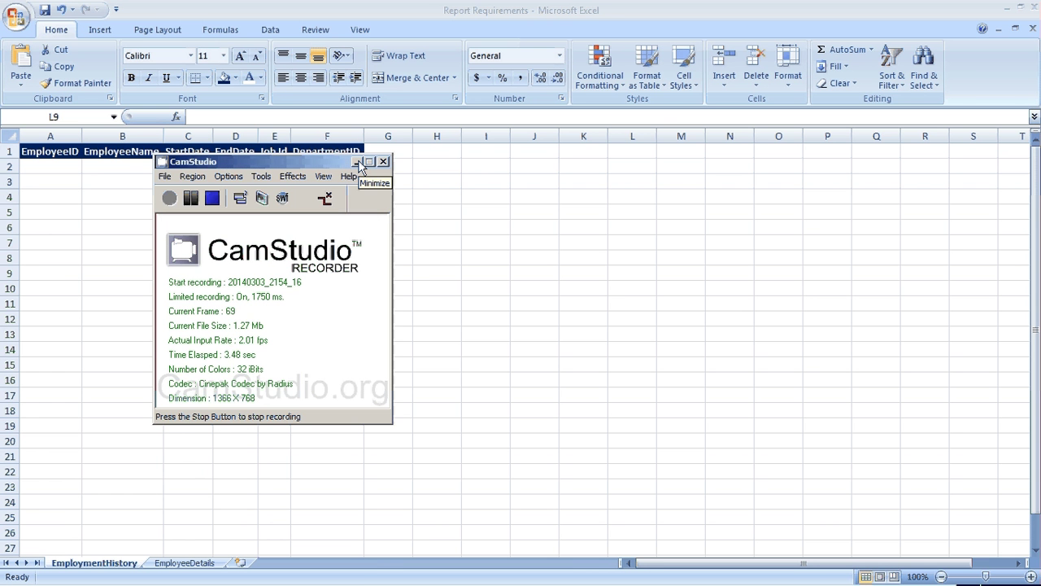
Review the required report columns on the EmploymentHistory and EmployeeDetails sheets.
click(356, 161)
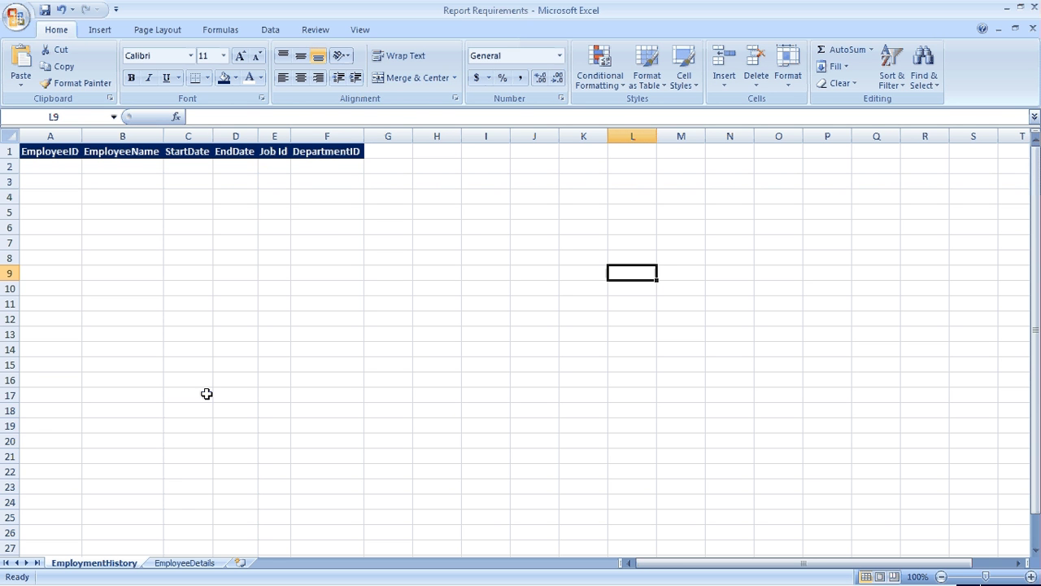
click(174, 563)
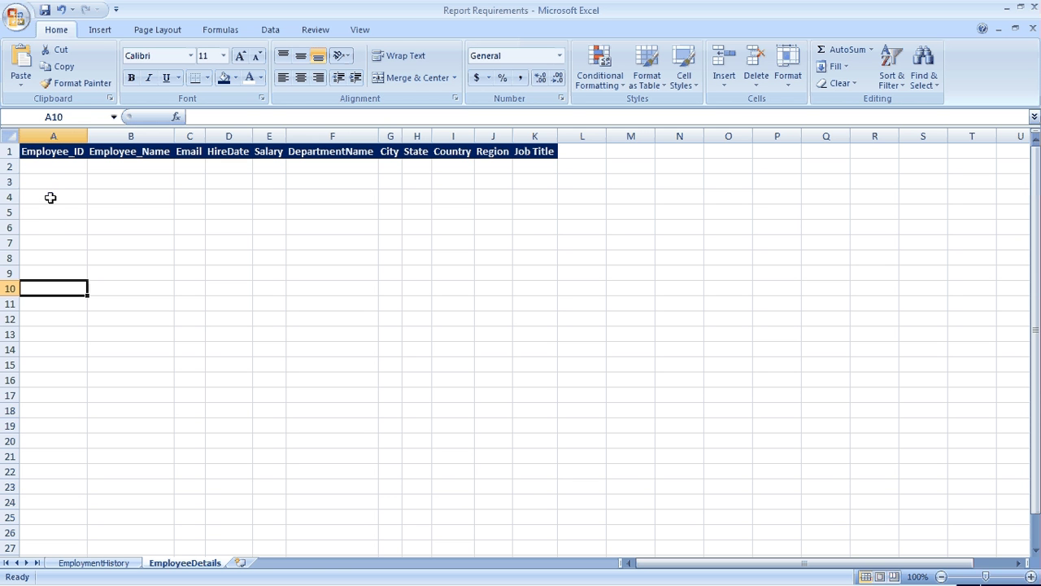
drag(43, 150, 526, 304)
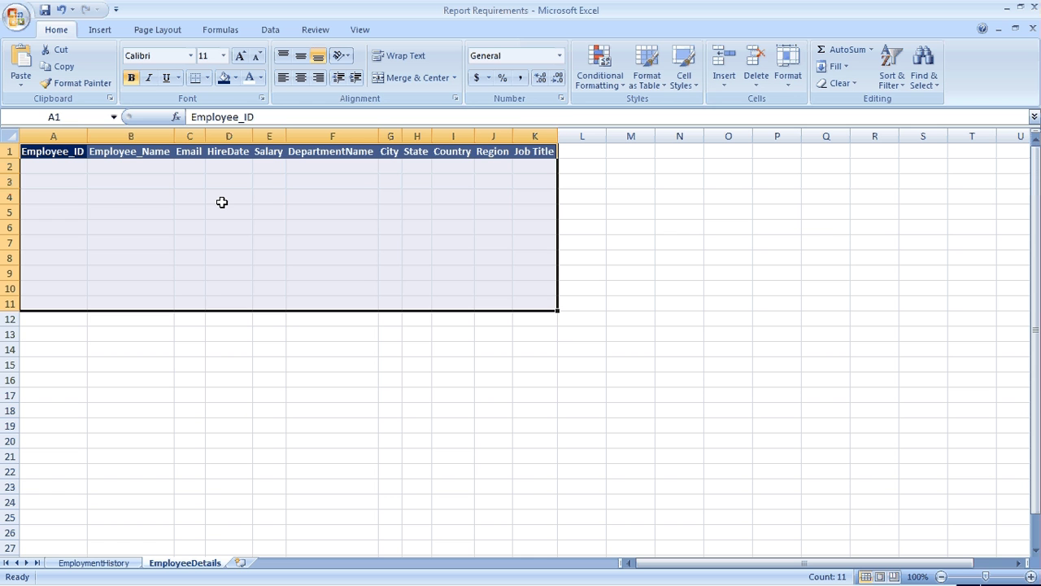
click(367, 221)
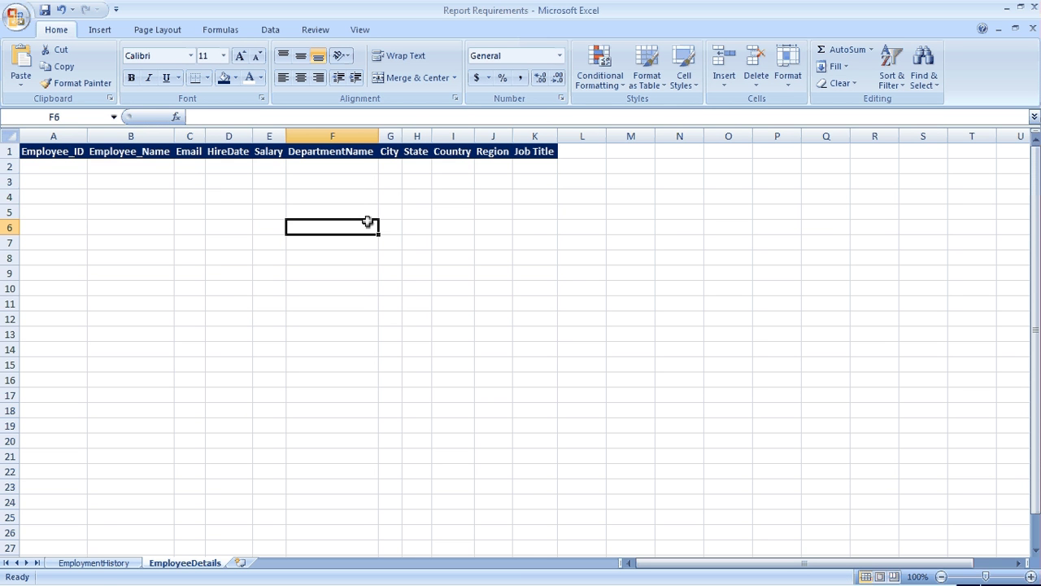
click(94, 563)
click(172, 562)
drag(49, 194, 360, 257)
click(470, 287)
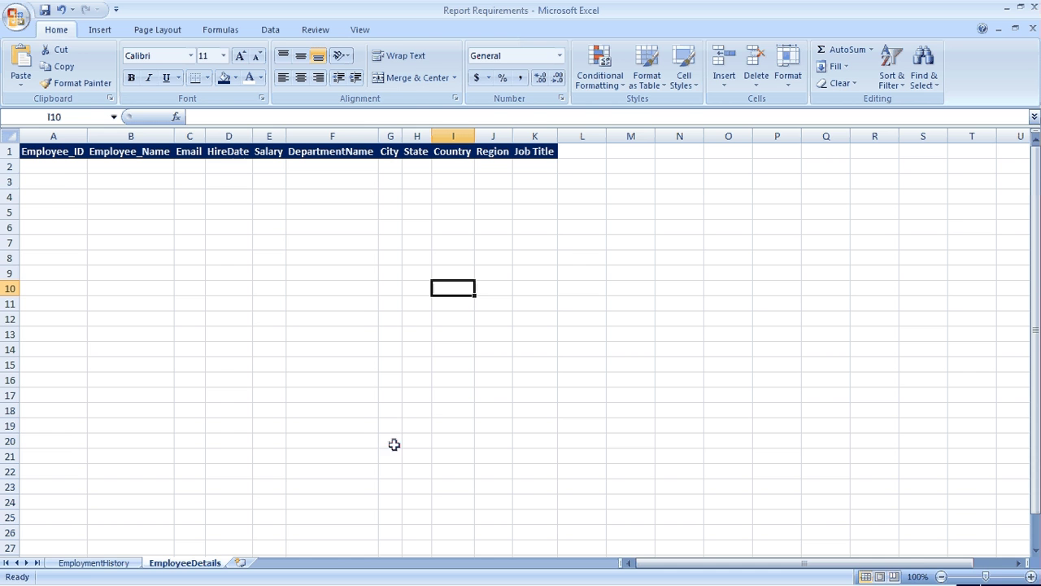
Switch to the Windows Server 2003 virtual machine in VMware Workstation and show it full screen.
mouse_move(423, 582)
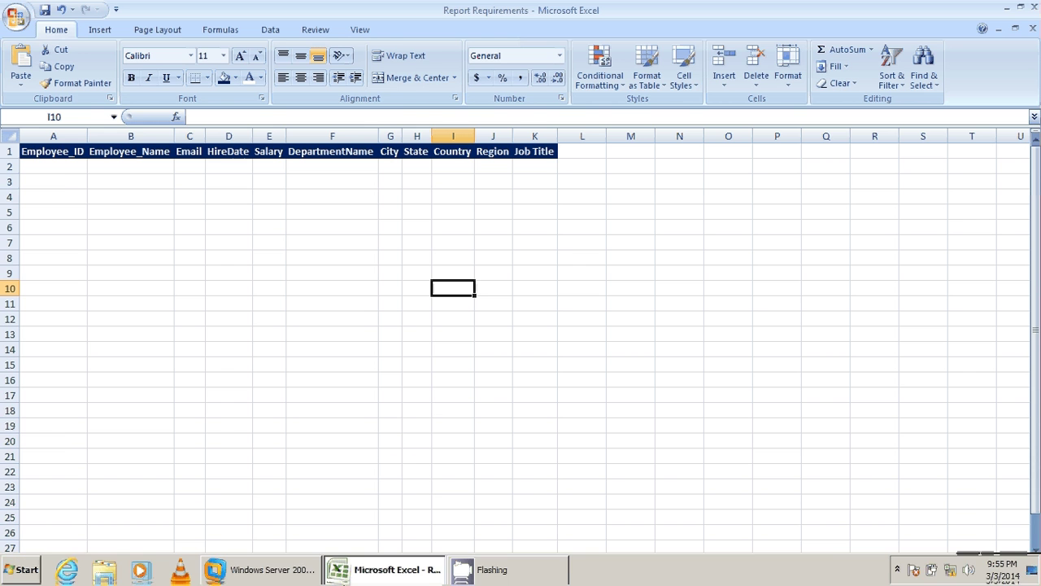
click(316, 572)
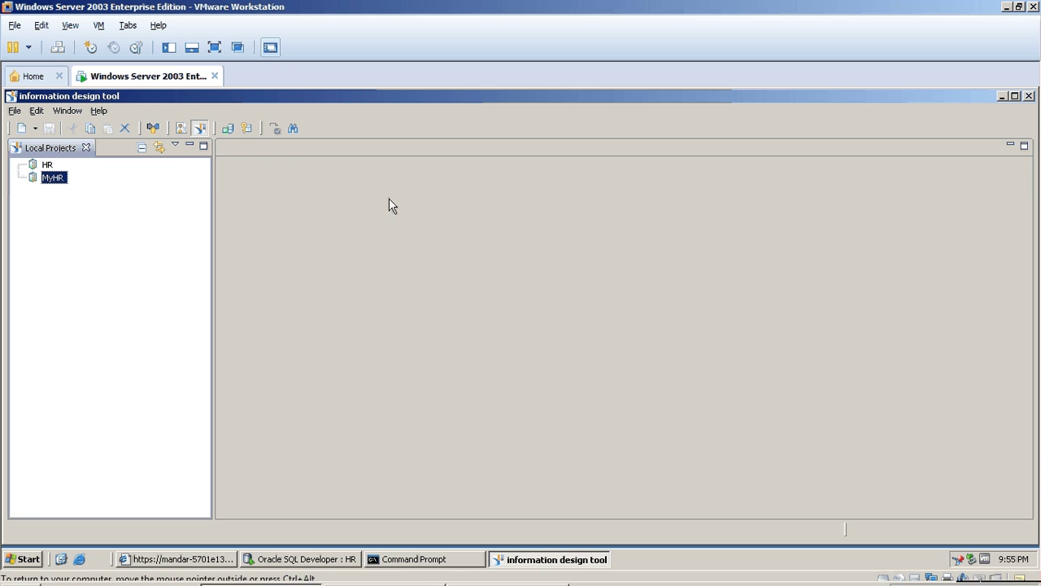
click(216, 48)
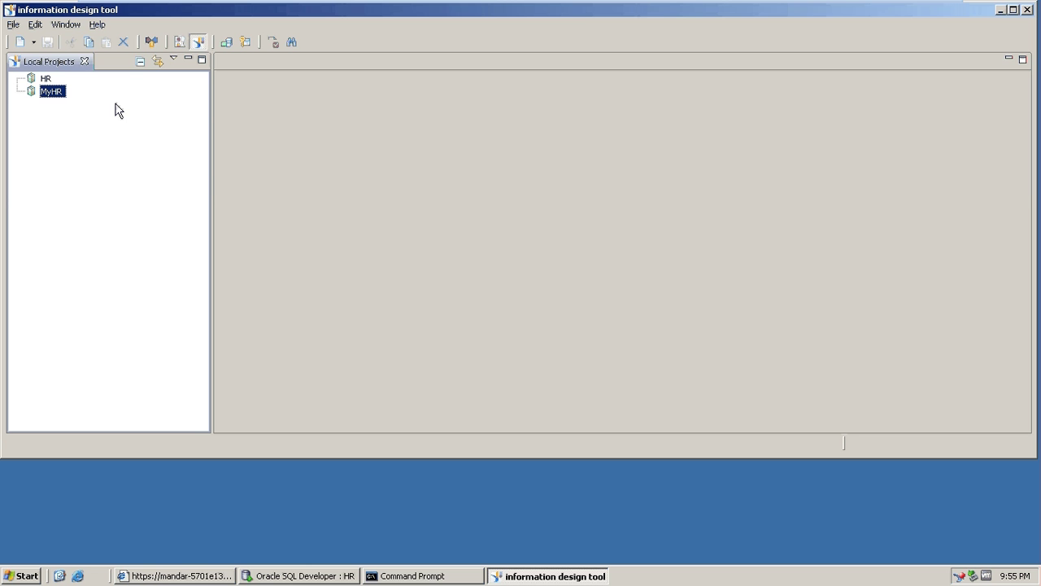
Create a new local project named EmpReport.
click(13, 24)
mouse_move(18, 41)
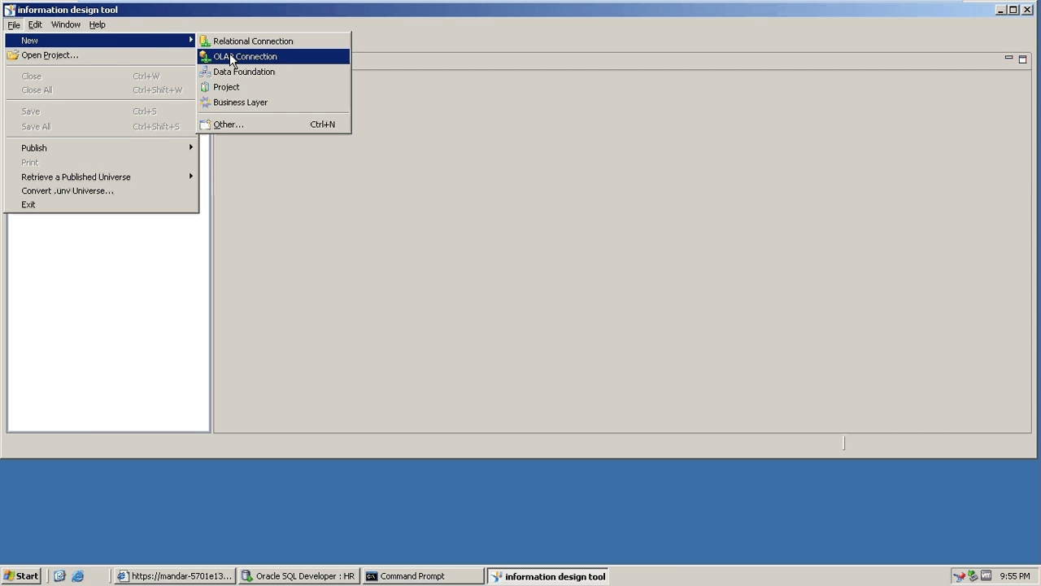
click(244, 87)
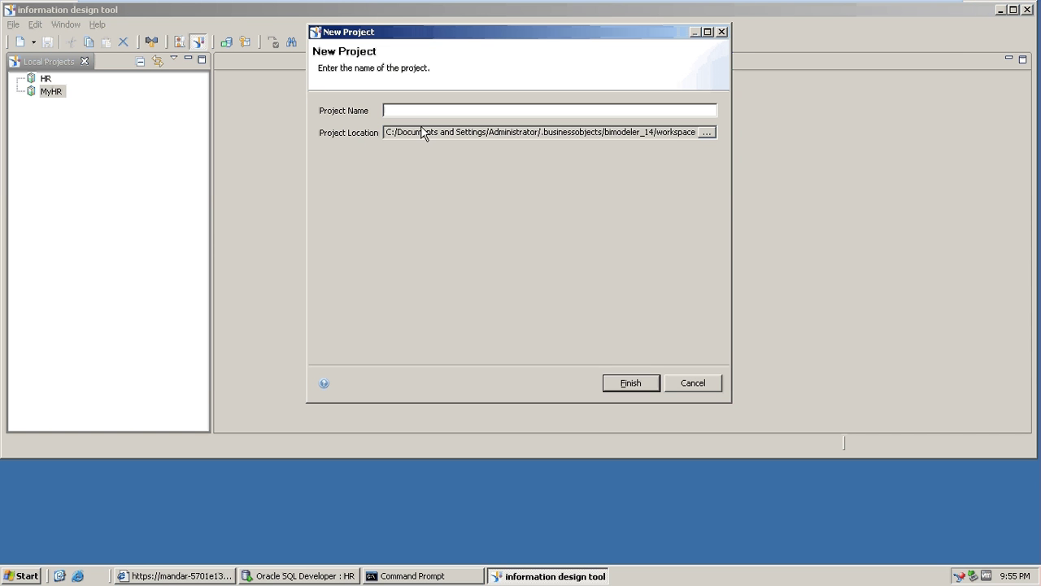
text(EmpReport)
key(Return)
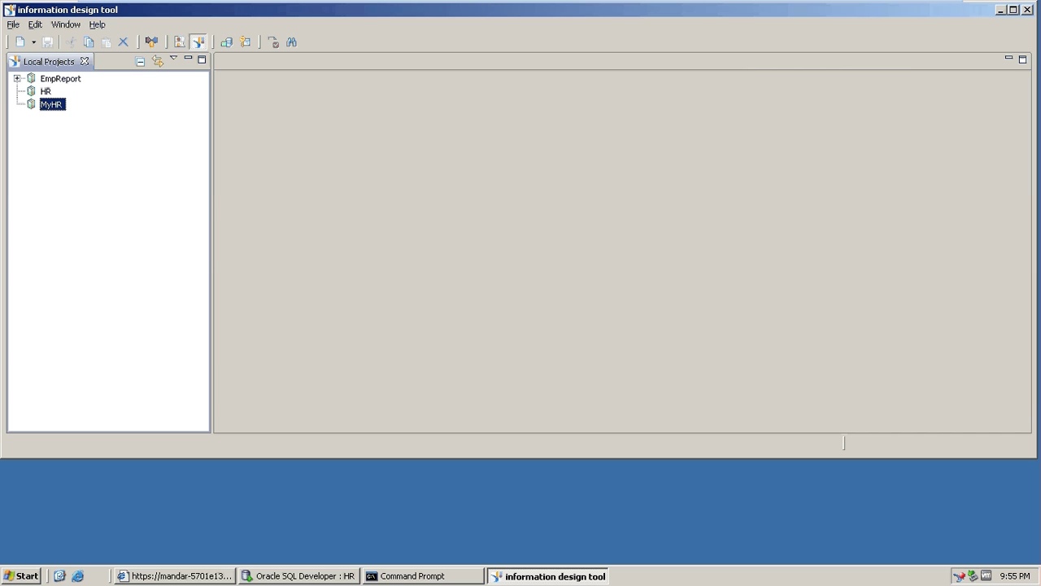
Start a new relational connection in the EmpReport project with the resource name EmpReportDB.
right_click(61, 80)
mouse_move(113, 92)
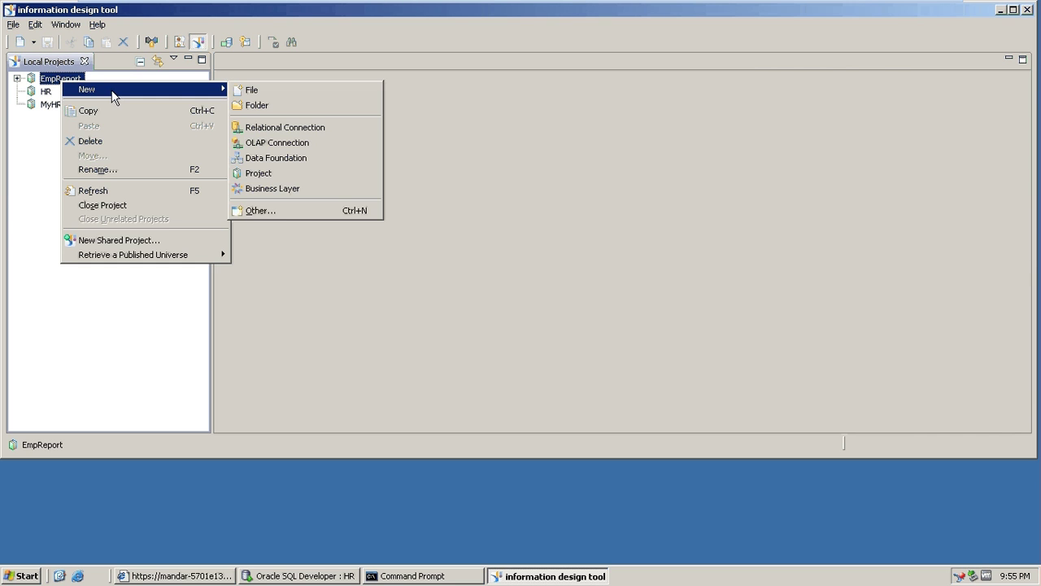
click(272, 130)
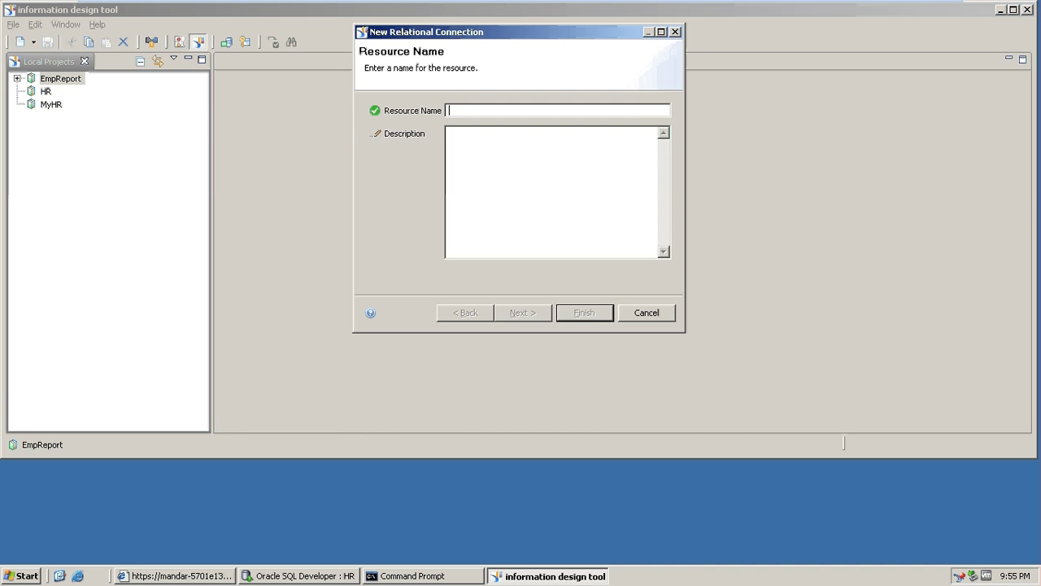
text(Emp)
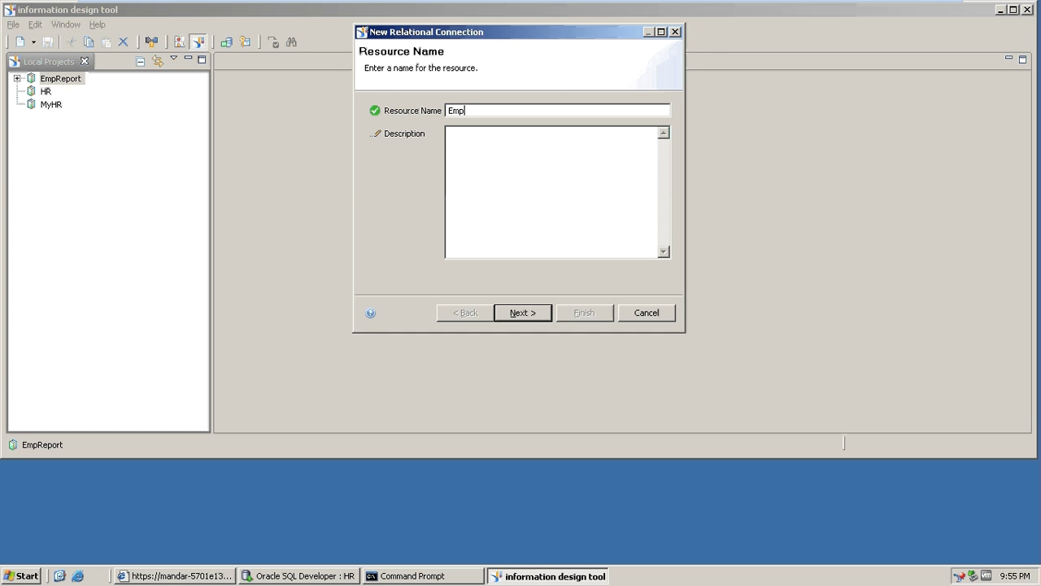
text(ReportDB)
click(523, 313)
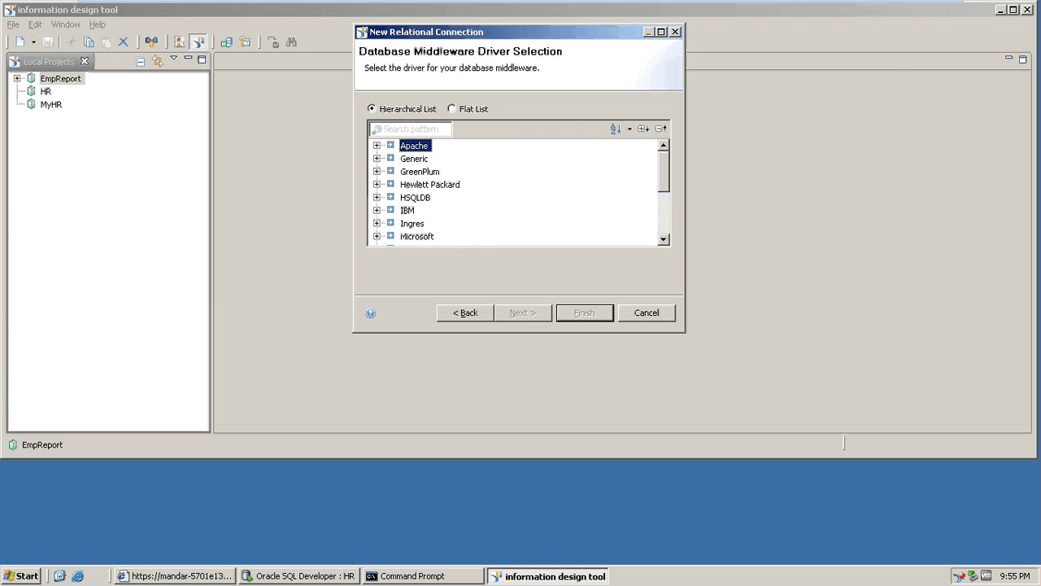
Choose the Oracle Client driver under Oracle 10 as the connection's database middleware.
click(409, 210)
key(o)
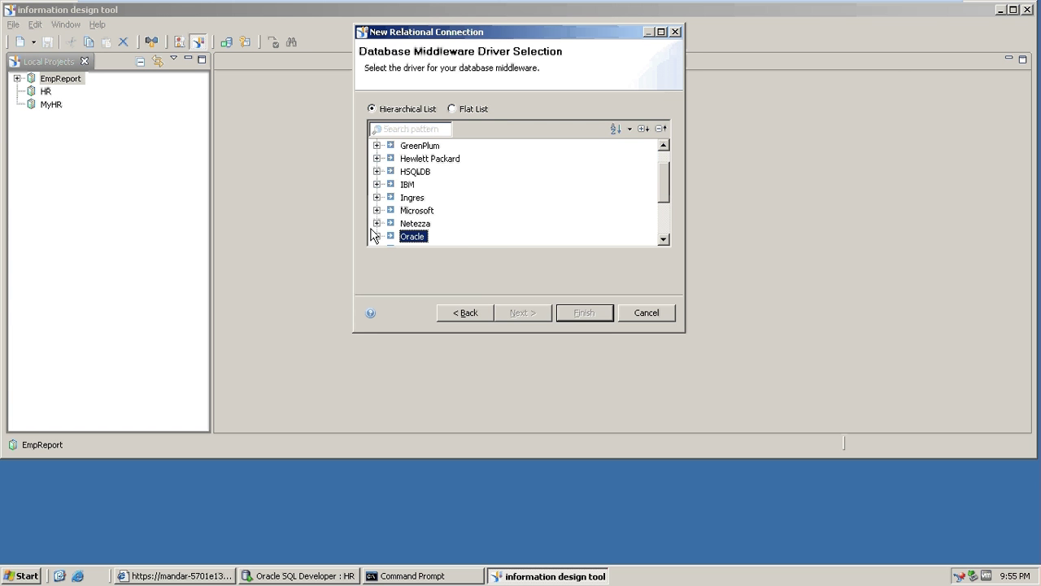
click(377, 236)
click(432, 211)
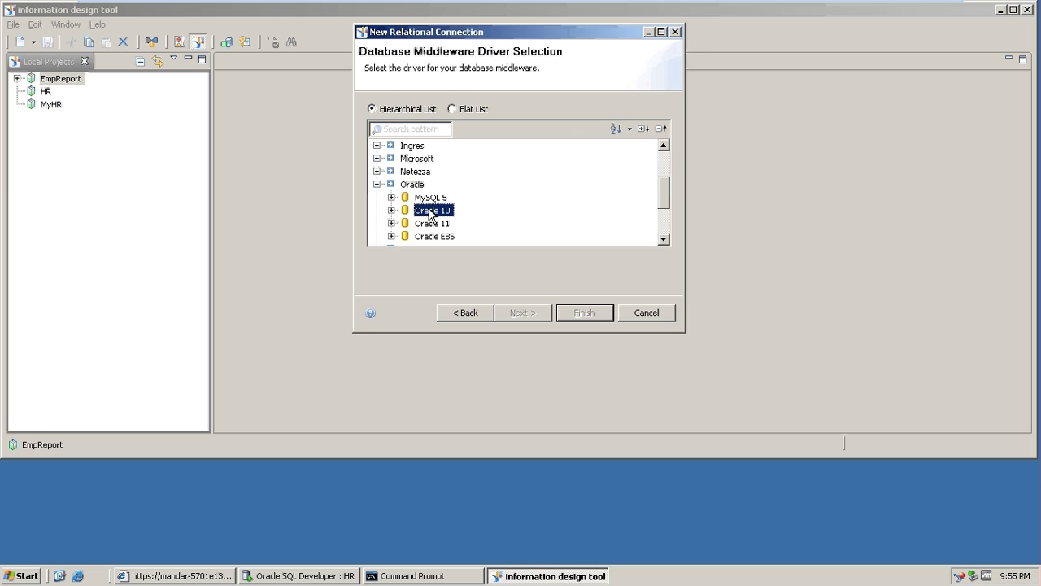
click(392, 210)
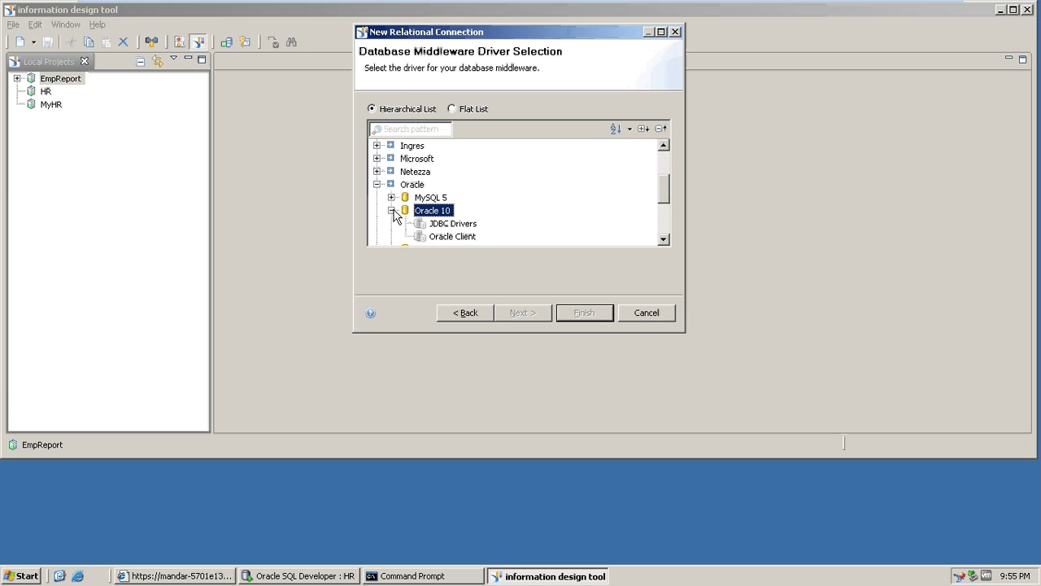
double_click(449, 236)
Enter the user name hr, the account password and the service orcl for the Oracle 10 connection.
click(479, 128)
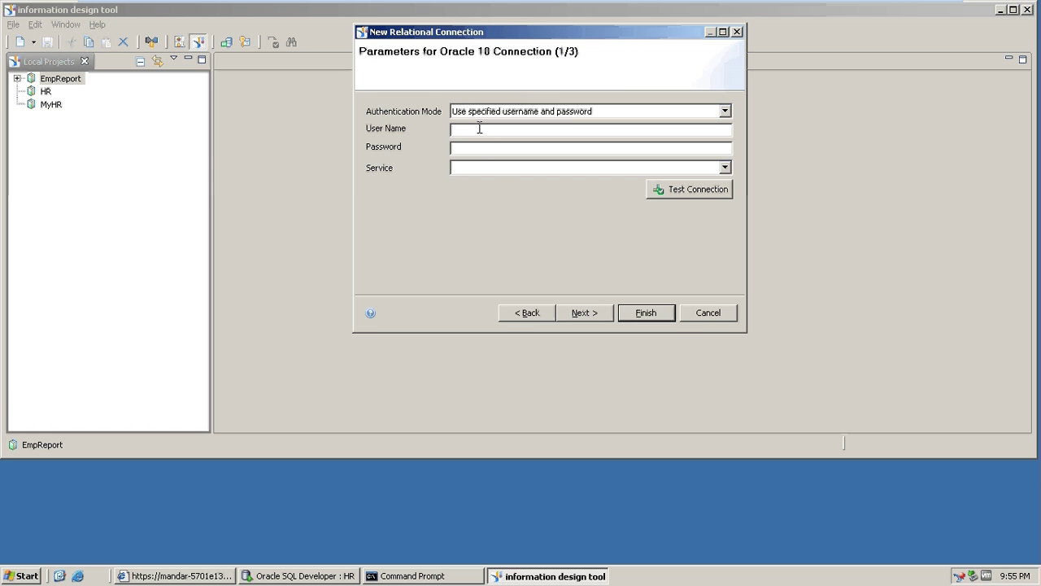
text(HR)
text(password)
text(orcl)
Test the Oracle 10 connection and finish creating it.
click(686, 193)
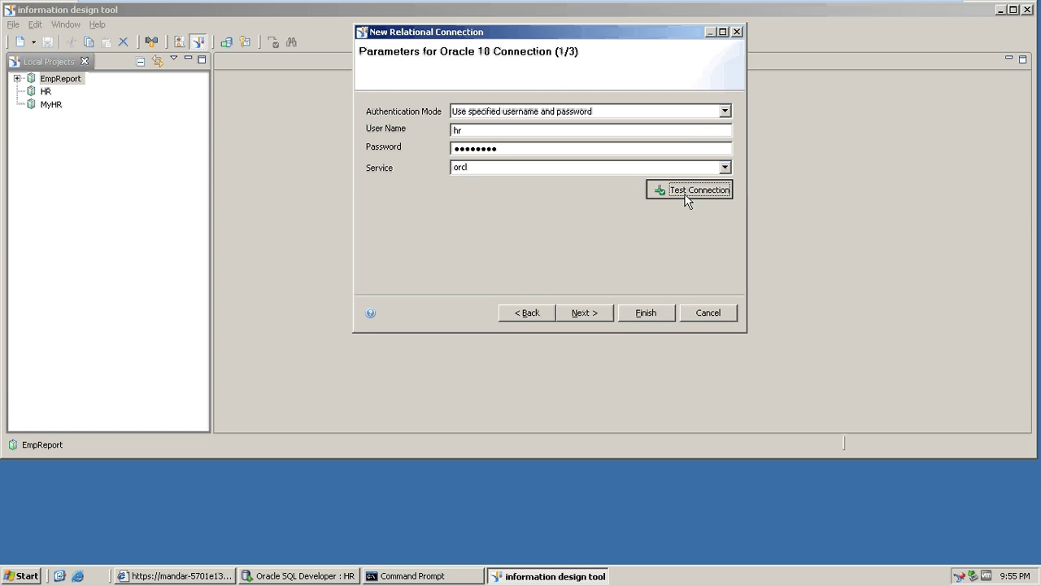
click(655, 190)
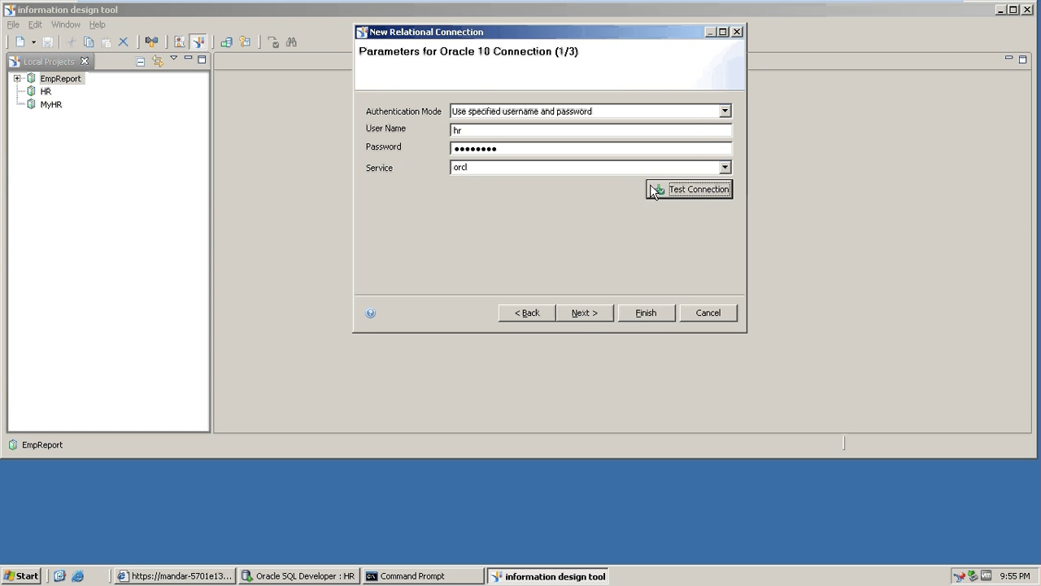
click(580, 316)
click(643, 321)
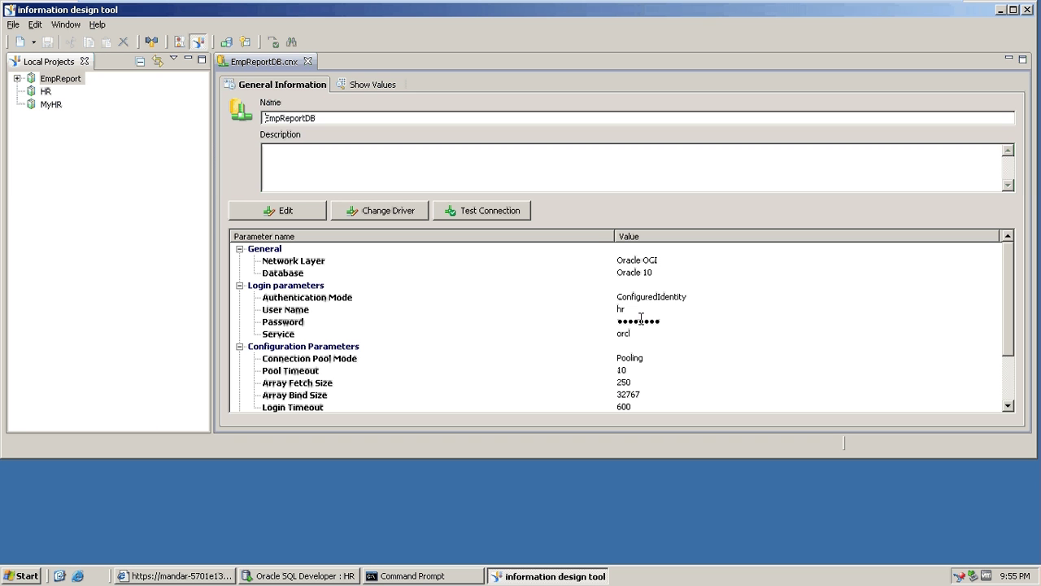
Start a new data foundation in the EmpReport project with the resource name EmpReportDataLayer.
click(17, 79)
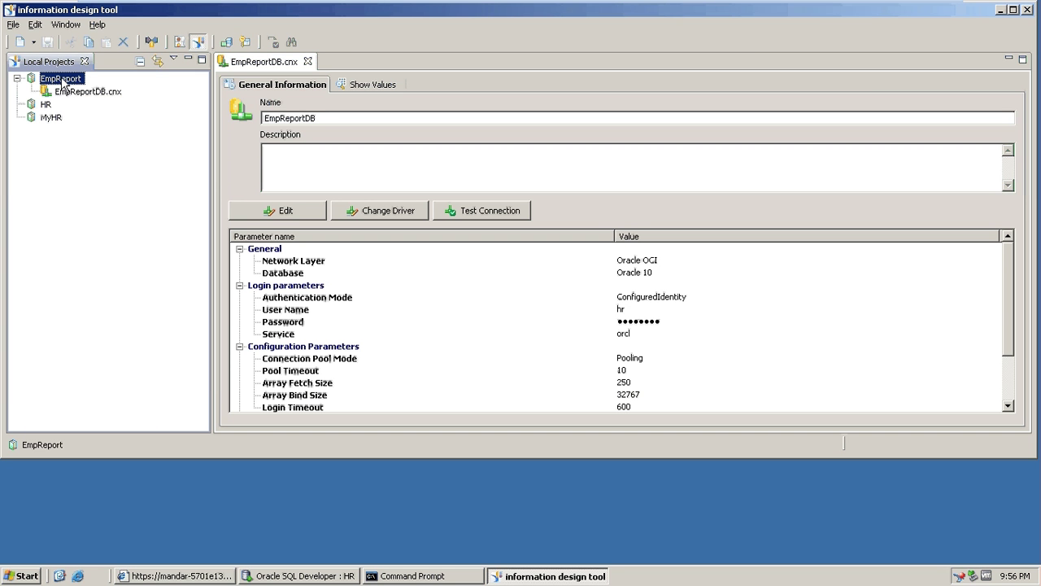
right_click(63, 82)
mouse_move(107, 85)
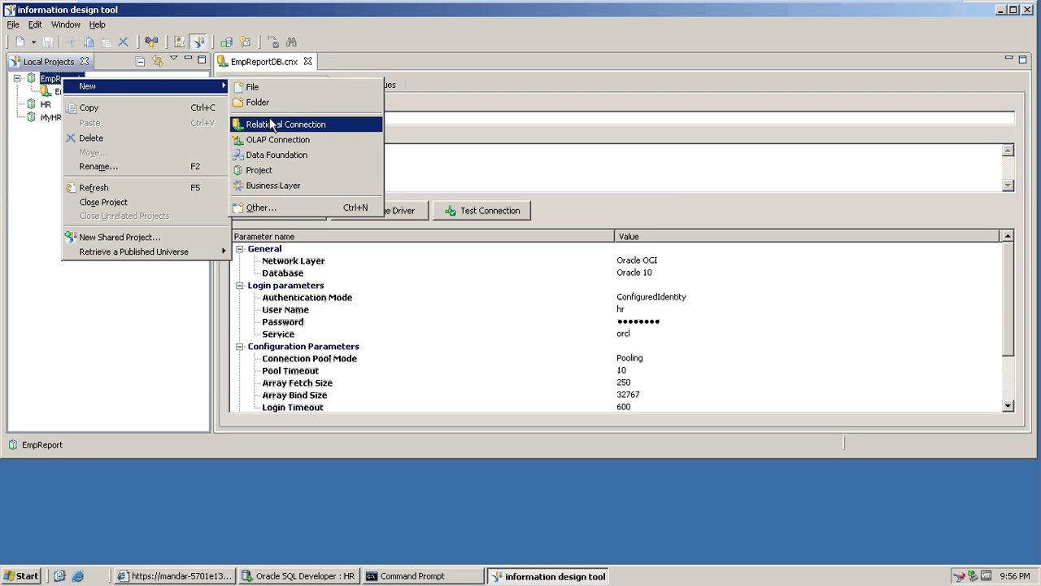
click(267, 154)
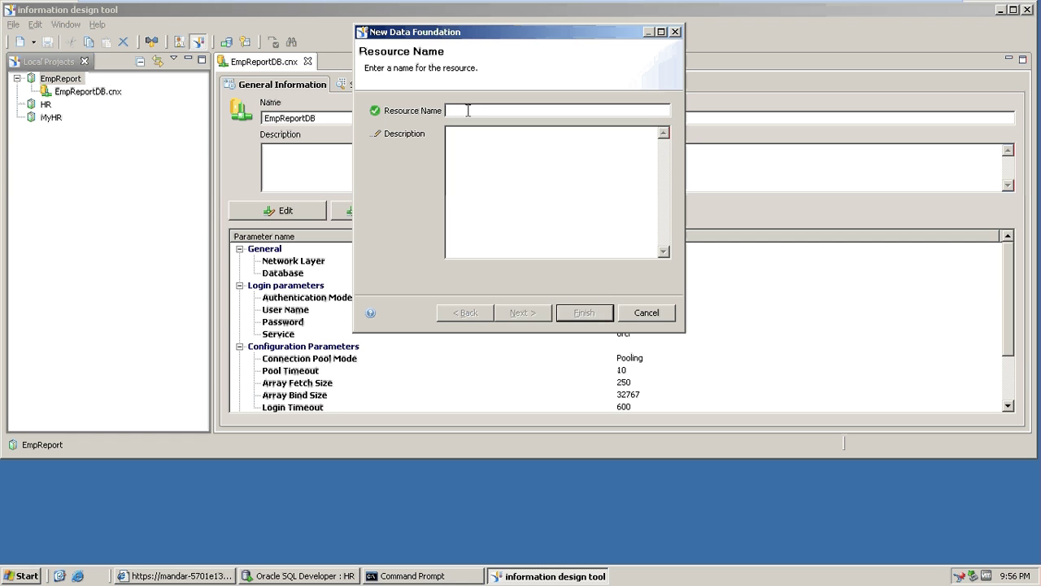
text(EmpReportDataLa)
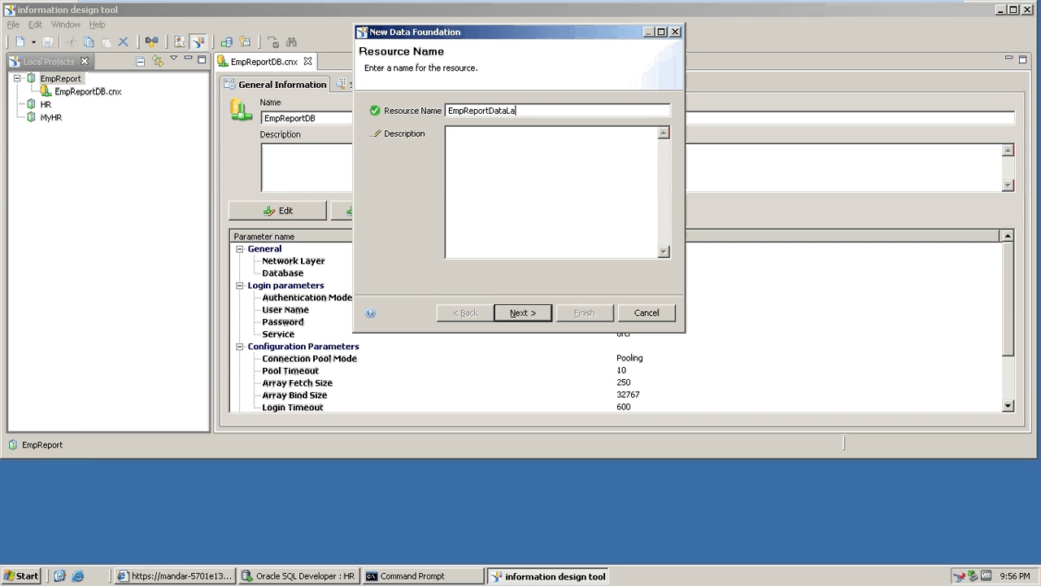
text(yer)
key(Return)
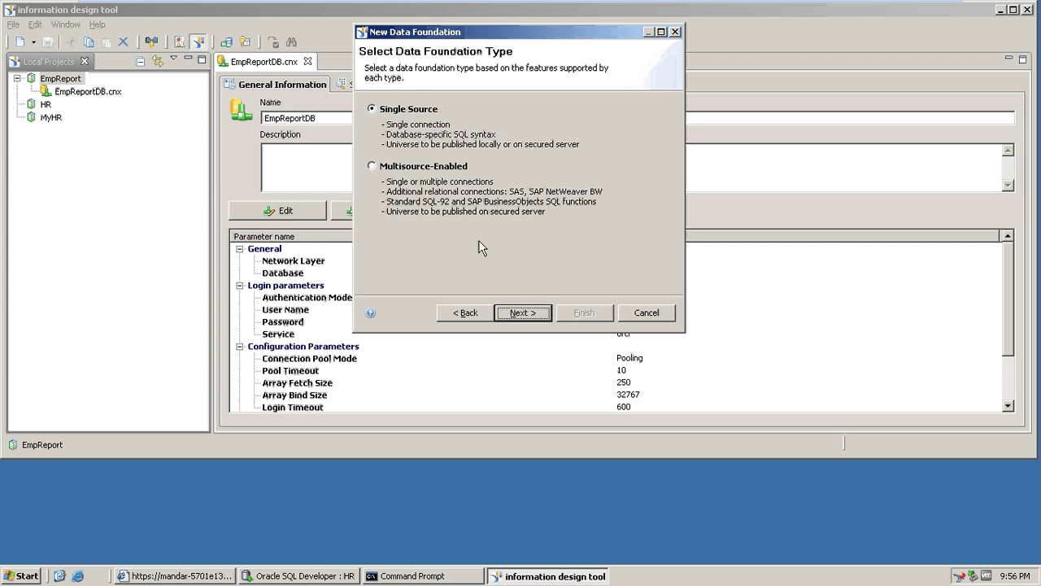
Finish the data foundation as a single-source type using the EmpReportDB.cnx connection.
click(517, 313)
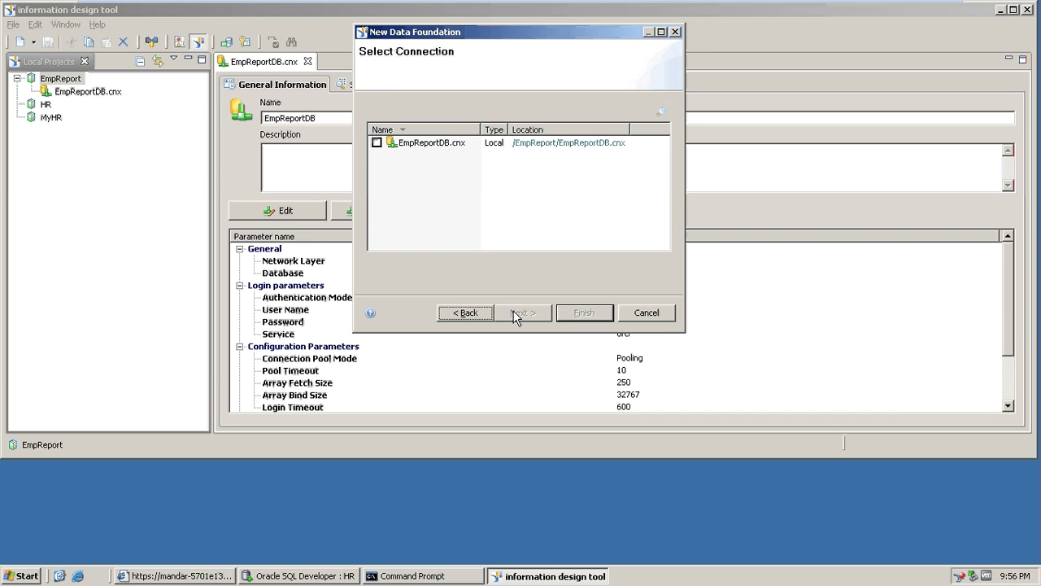
click(377, 144)
click(578, 310)
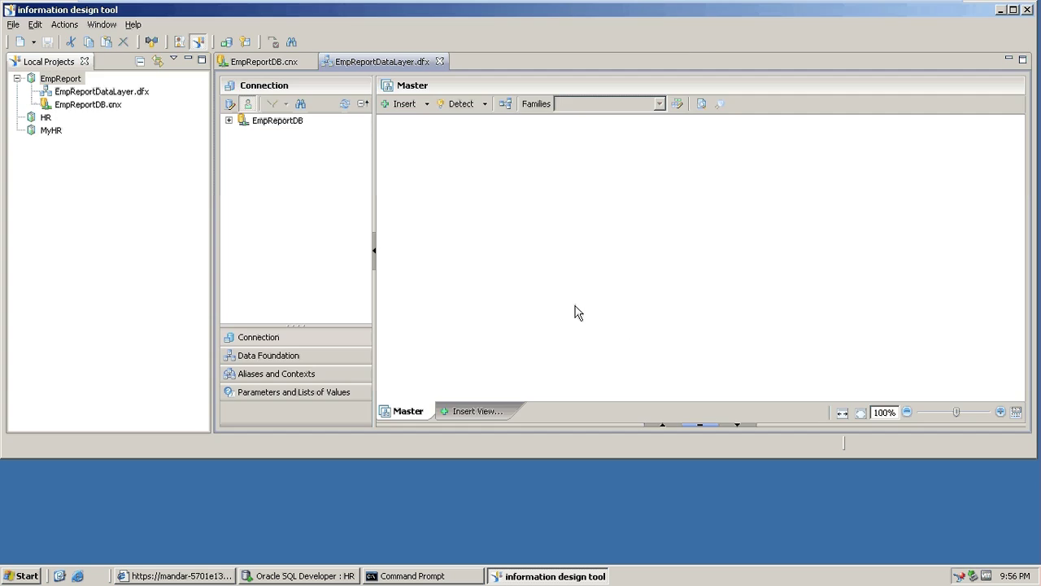
Minimize the Local Projects view and maximize the application window to enlarge the data foundation editor.
click(187, 62)
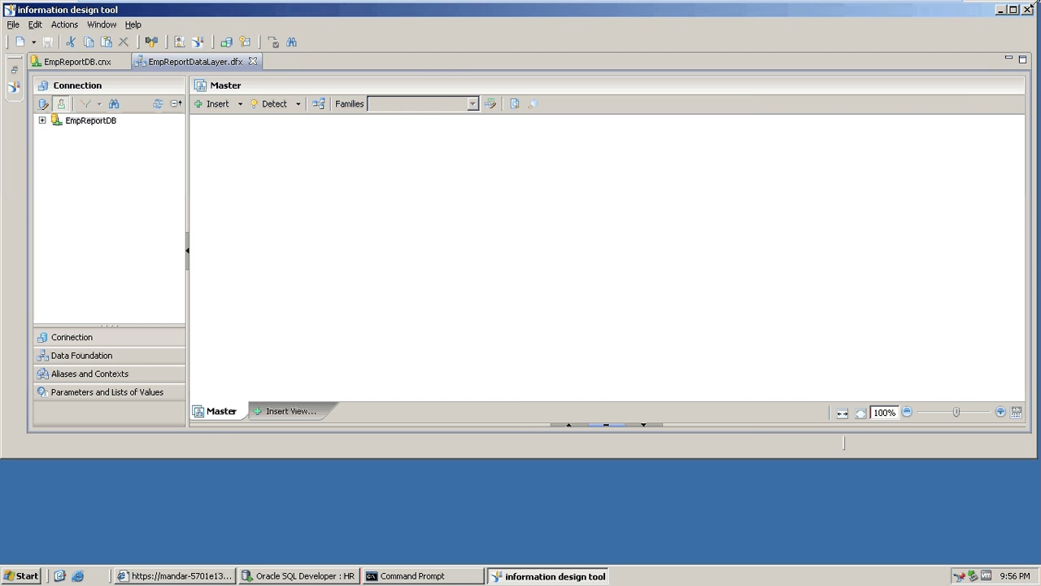
click(1013, 12)
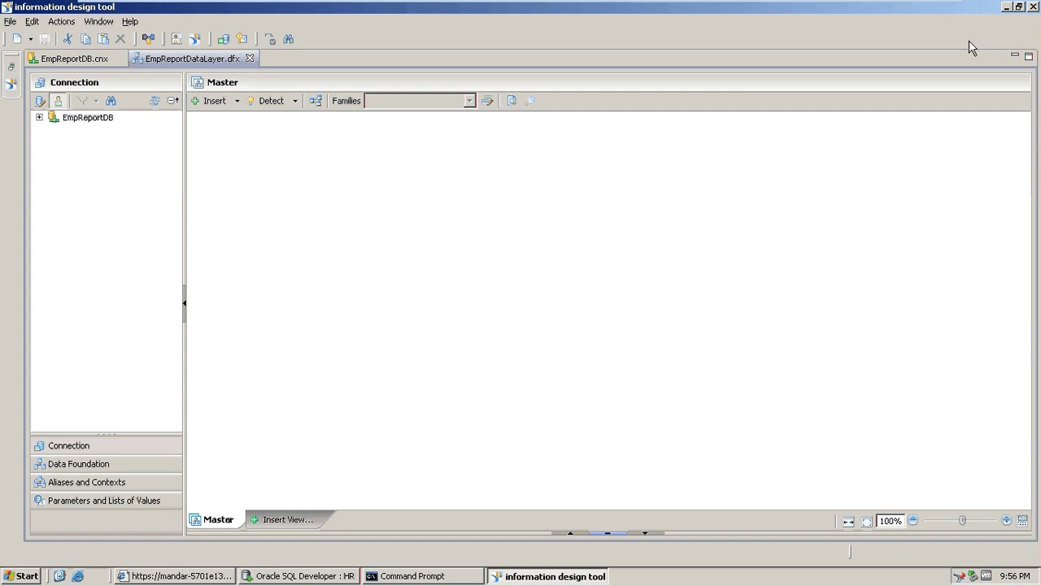
Start inserting tables into the Master view and select COUNTRIES, DEPARTMENTS and EMPLOYEES from the HR schema.
right_click(393, 194)
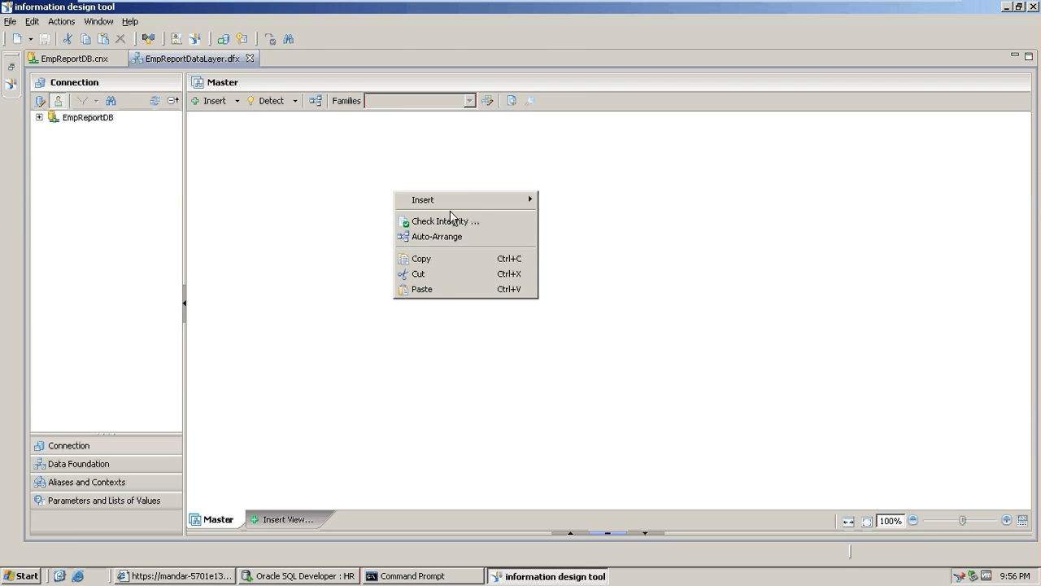
mouse_move(468, 200)
click(561, 246)
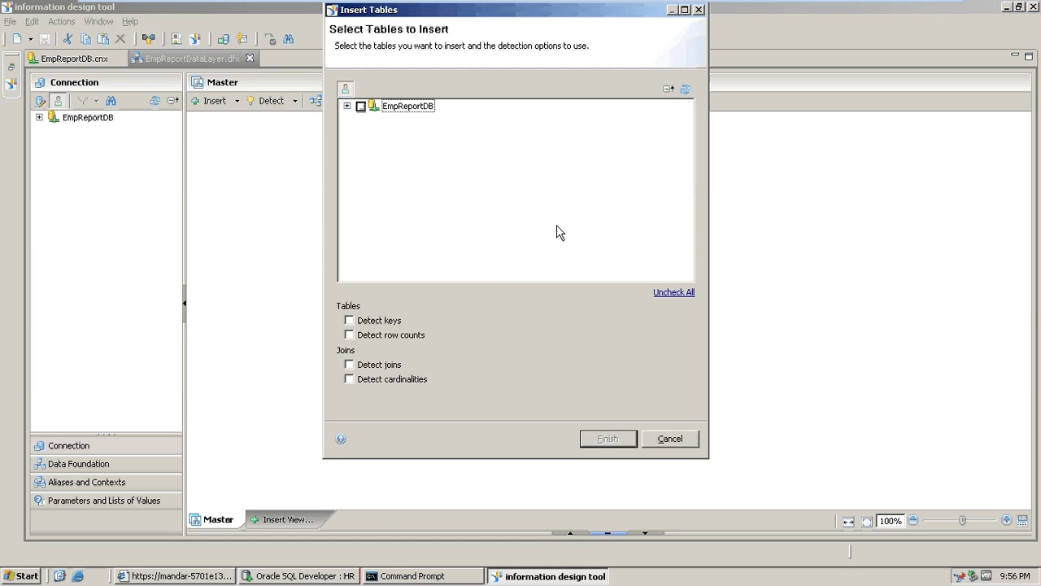
click(347, 106)
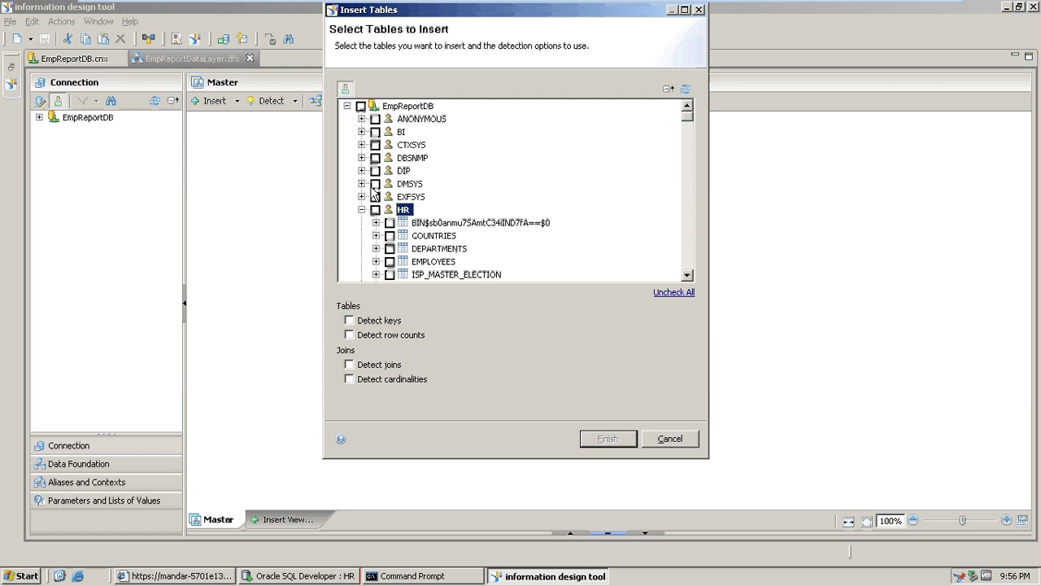
click(389, 235)
click(389, 248)
click(390, 261)
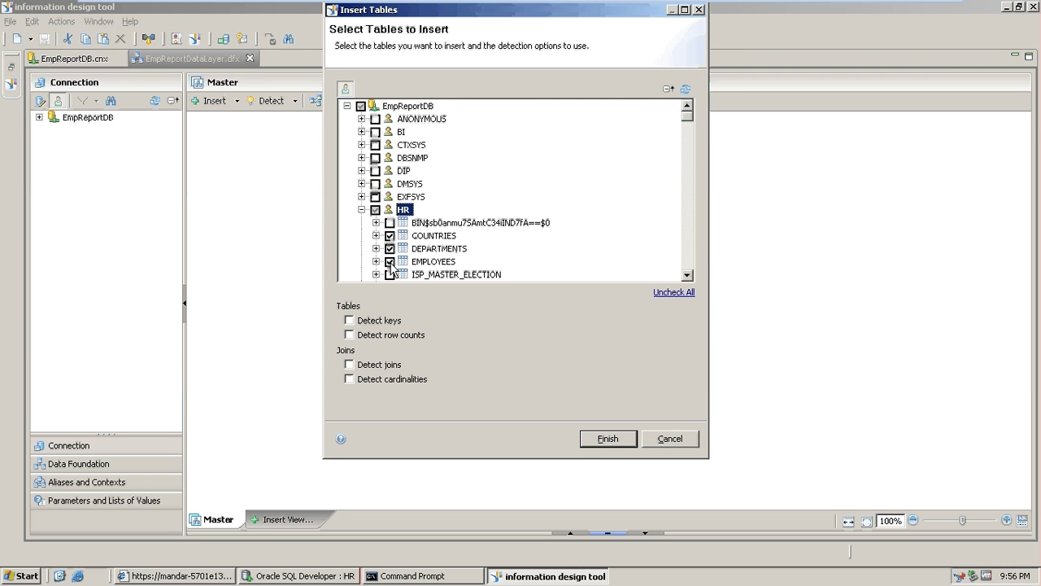
Add the HR tables JOBS, JOB_HISTORY and LOCATIONS to the selection of tables for insertion.
click(687, 275)
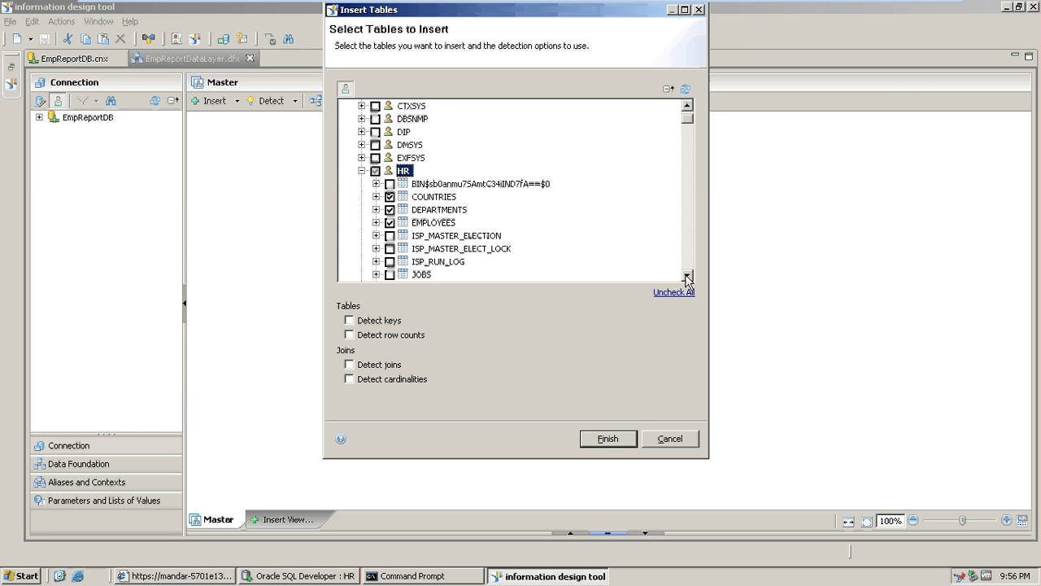
click(687, 275)
click(687, 275)
click(687, 275)
click(390, 210)
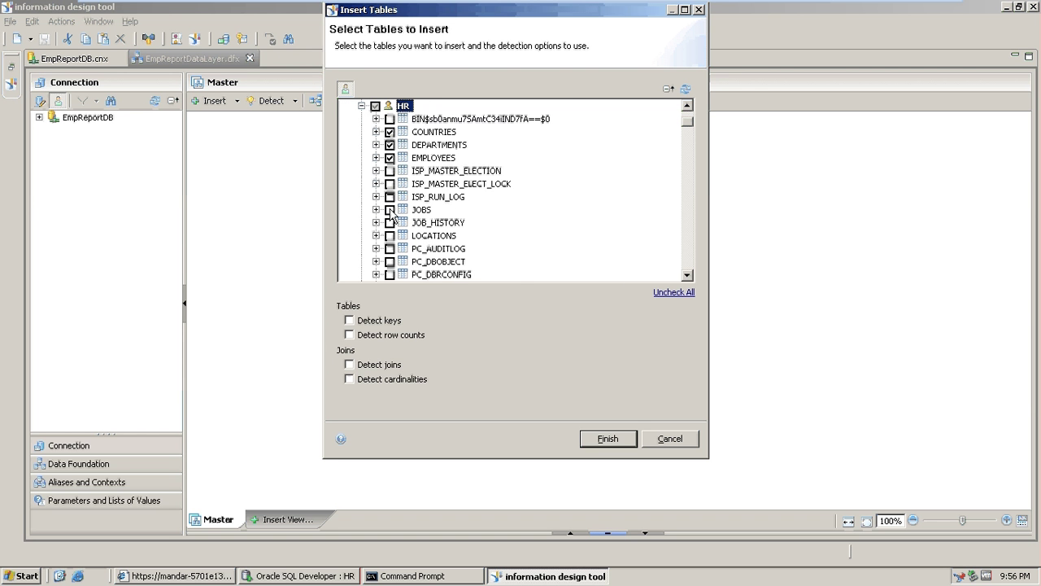
click(389, 222)
click(389, 235)
Include the HR table REGIONS in the selection and insert all selected tables into the data foundation.
click(688, 275)
drag(687, 279, 689, 277)
drag(690, 132, 696, 254)
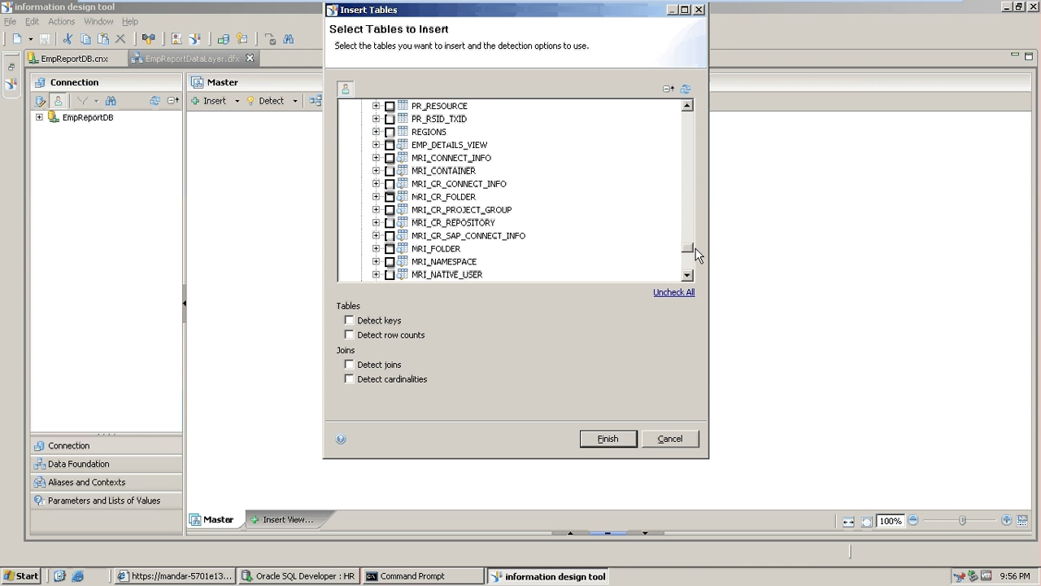
click(389, 131)
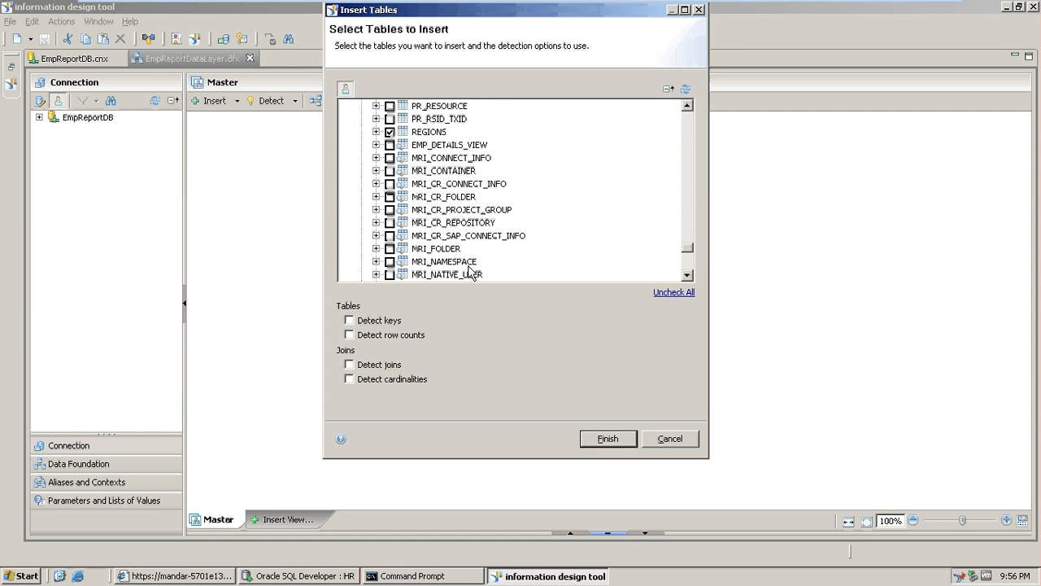
click(606, 439)
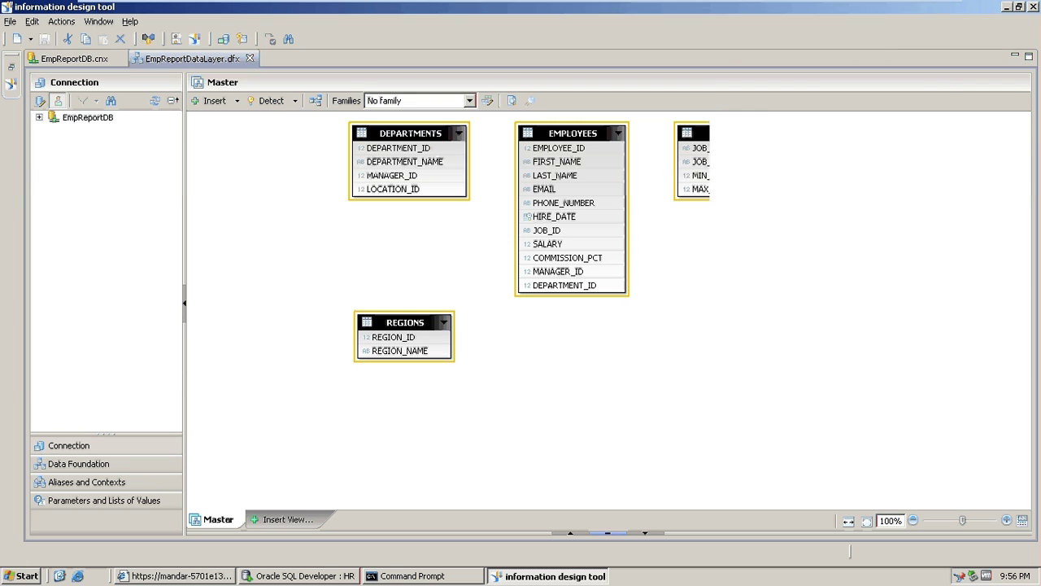
click(524, 390)
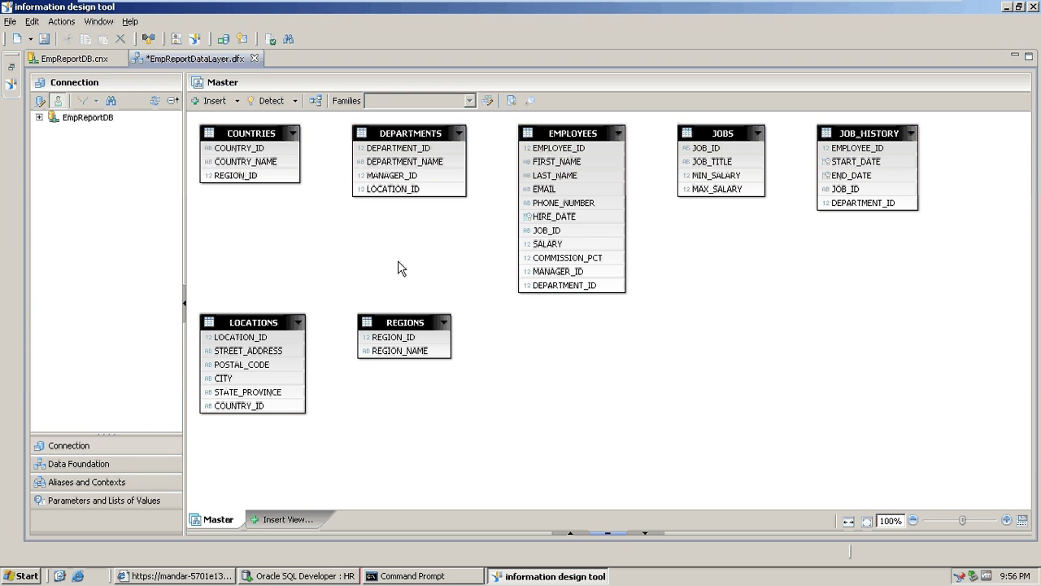
Join EMPLOYEES.DEPARTMENT_ID to DEPARTMENTS.DEPARTMENT_ID and set the join's cardinality to n,1.
click(553, 149)
click(542, 285)
drag(543, 289, 464, 156)
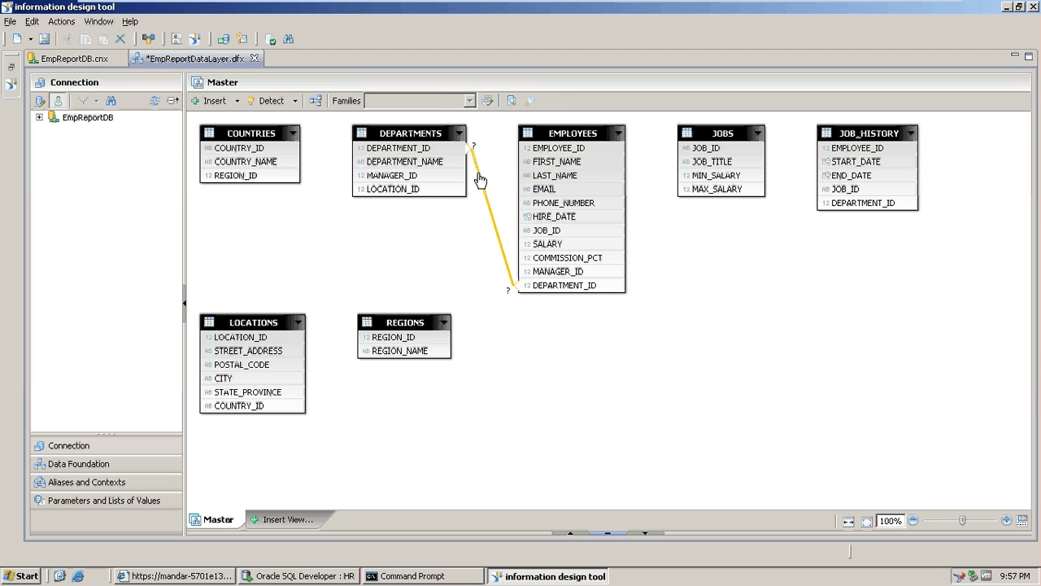
double_click(479, 179)
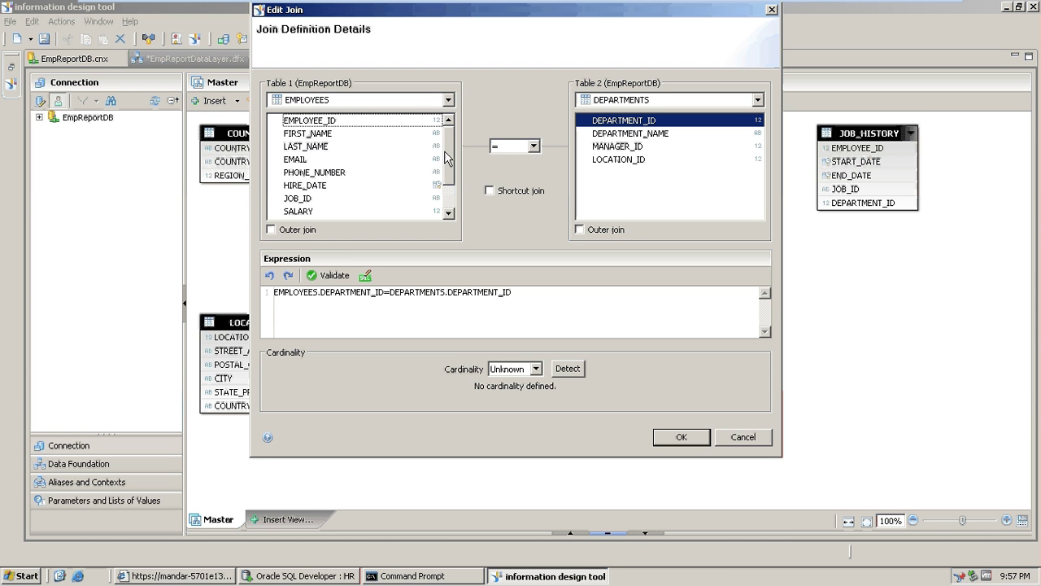
click(536, 369)
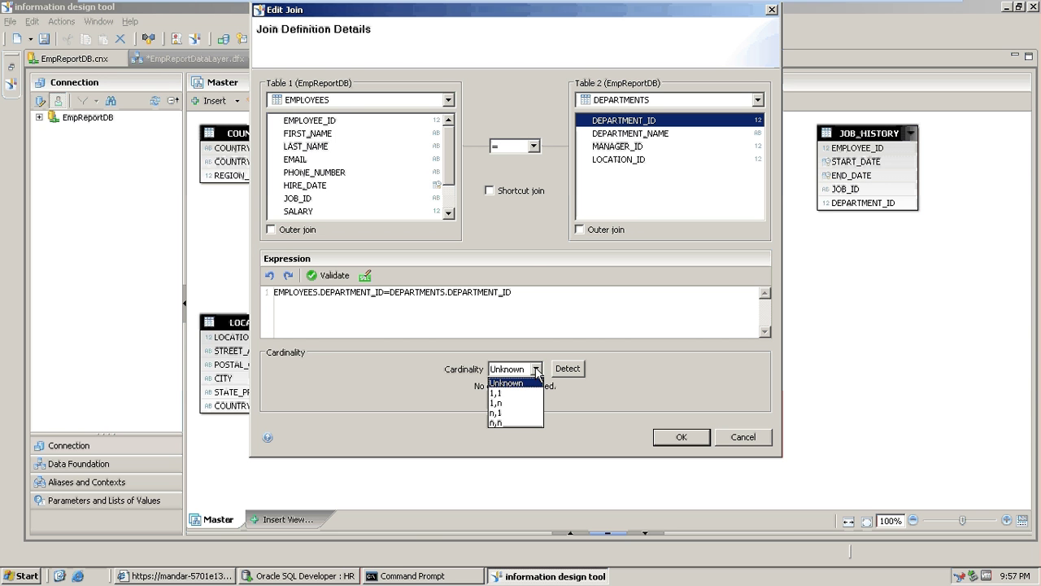
click(519, 413)
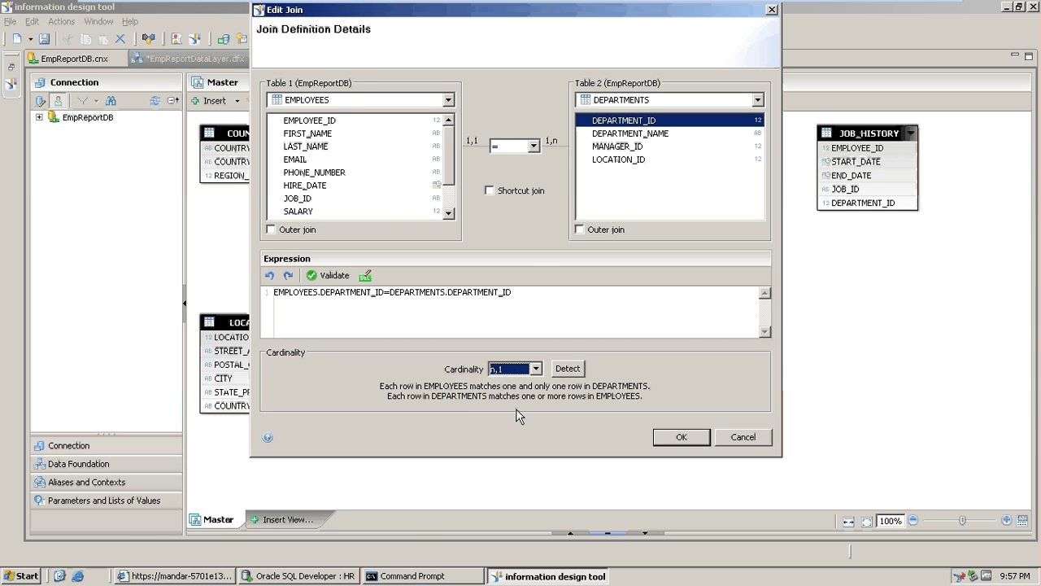
click(681, 437)
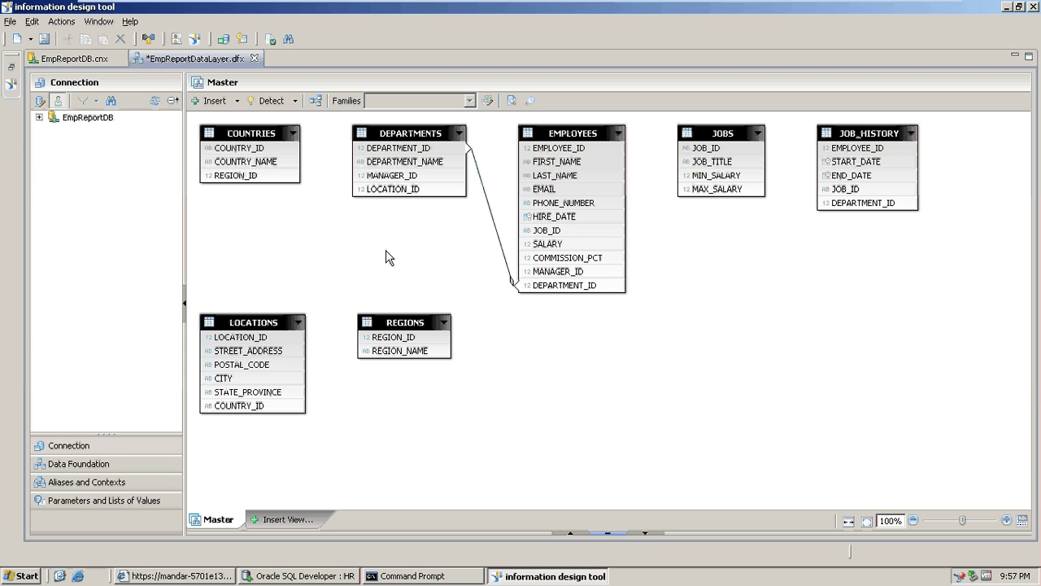
Join DEPARTMENTS.LOCATION_ID to LOCATIONS.LOCATION_ID and set the join's cardinality to n,1.
click(372, 192)
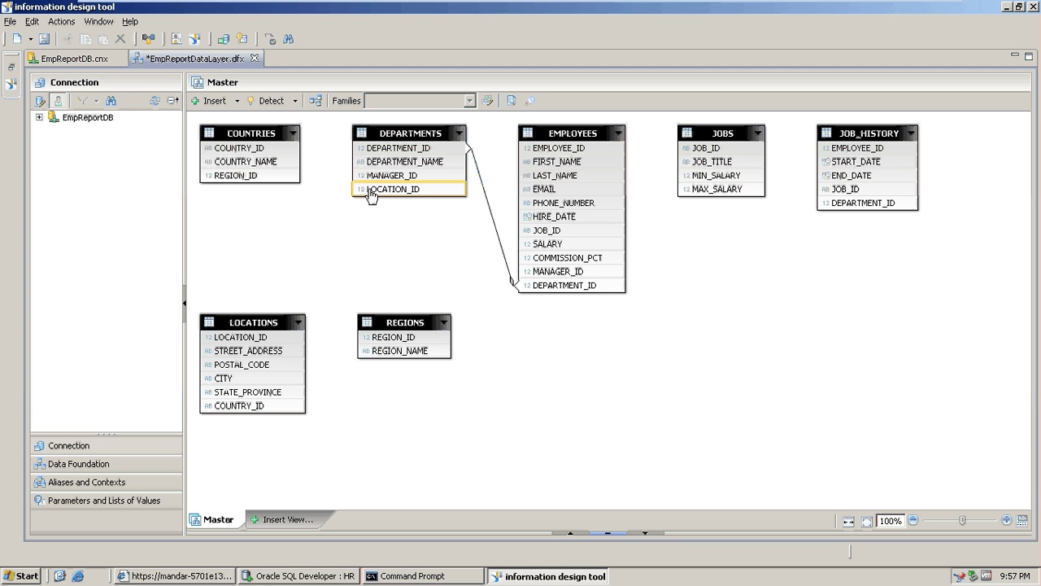
drag(373, 192, 302, 333)
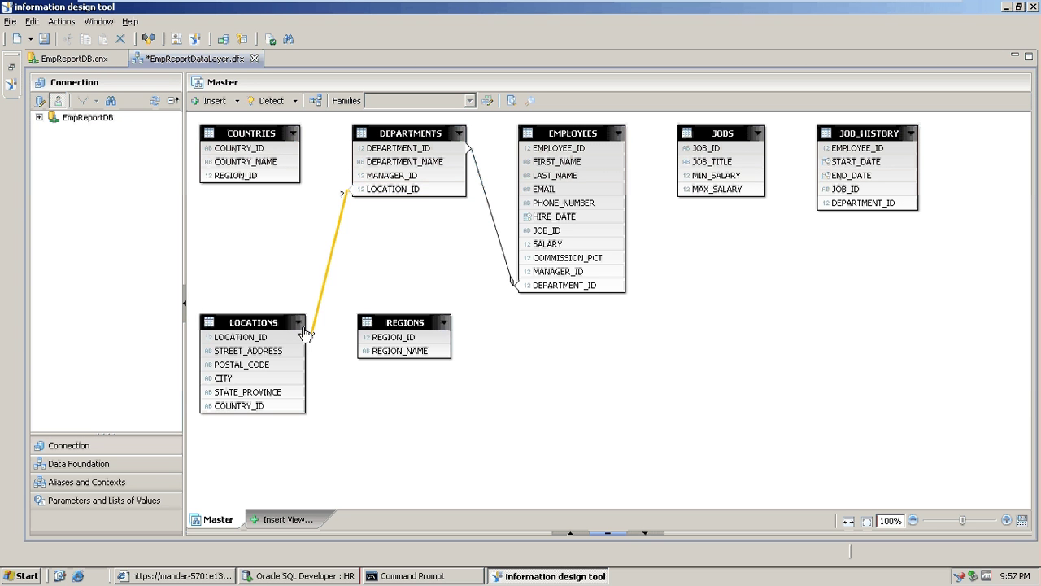
double_click(322, 290)
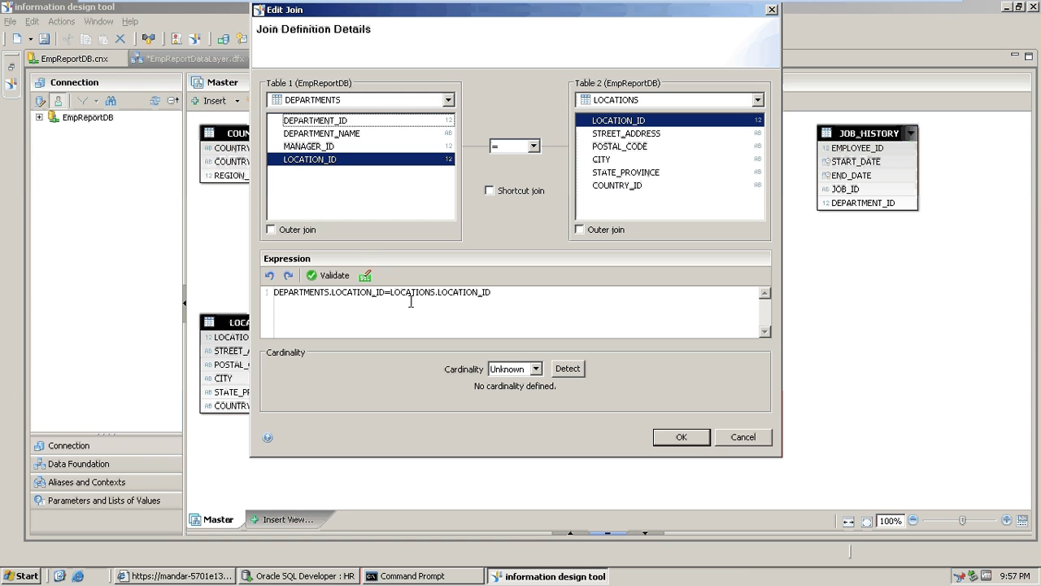
click(536, 368)
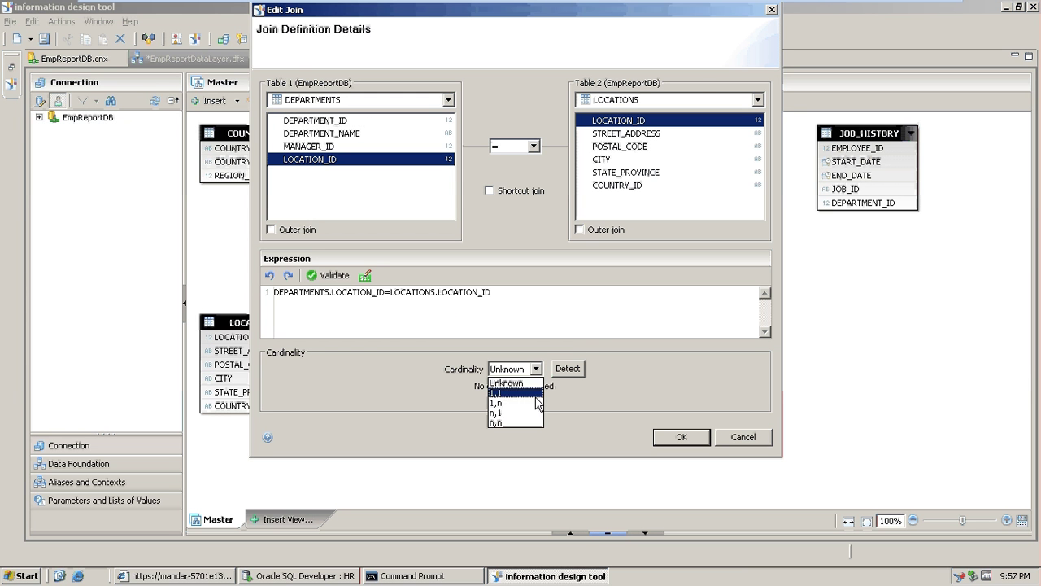
click(535, 413)
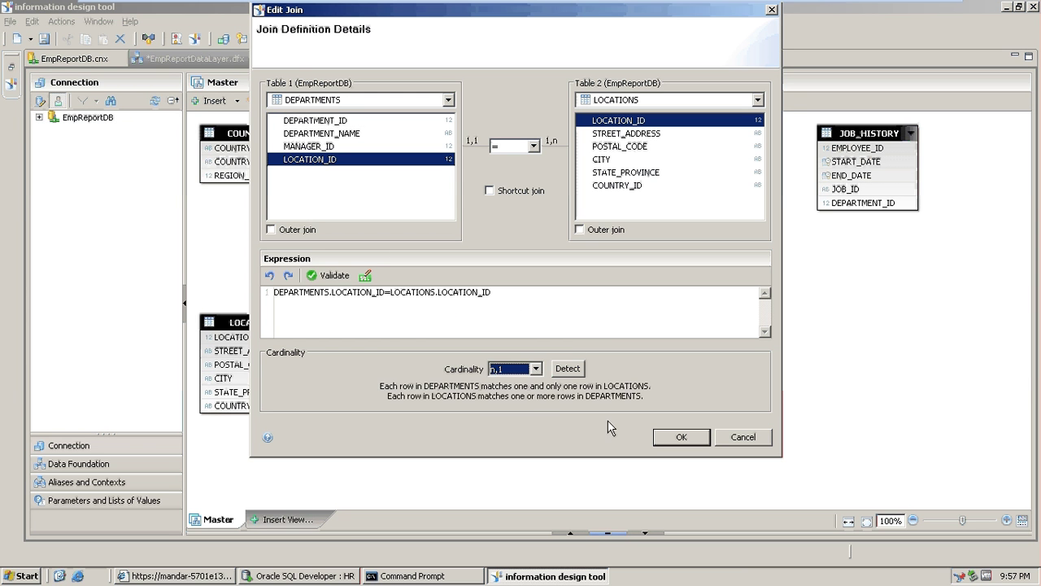
click(681, 437)
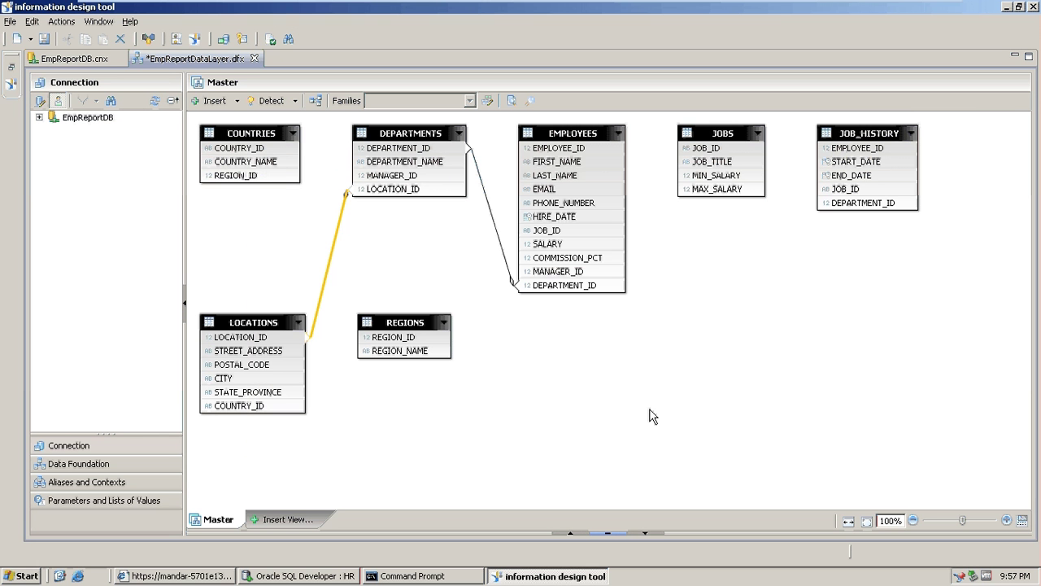
click(650, 416)
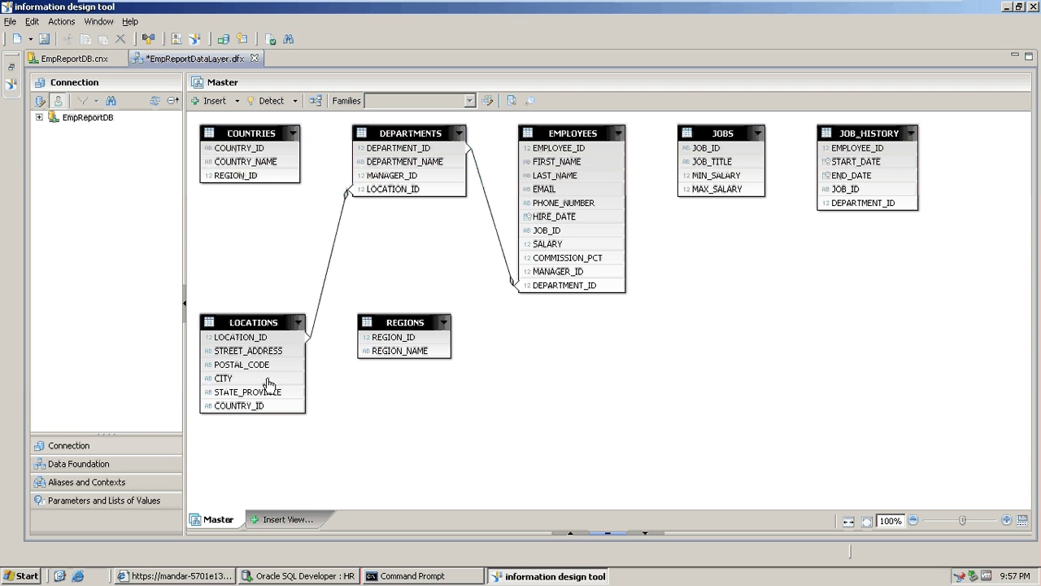
Join LOCATIONS.COUNTRY_ID to COUNTRIES.COUNTRY_ID and set the join's cardinality to n,1.
drag(255, 408, 238, 153)
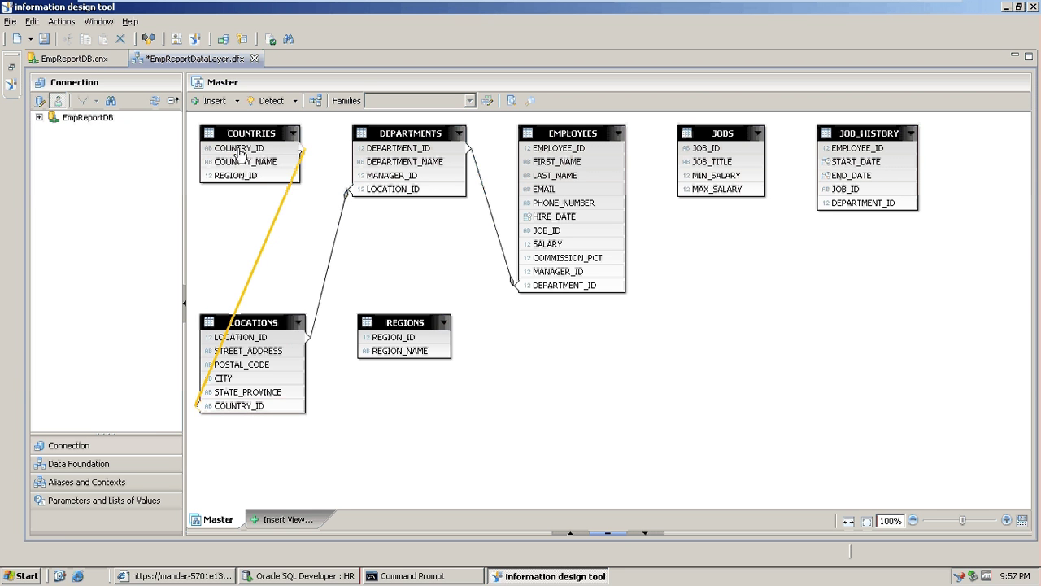
double_click(277, 215)
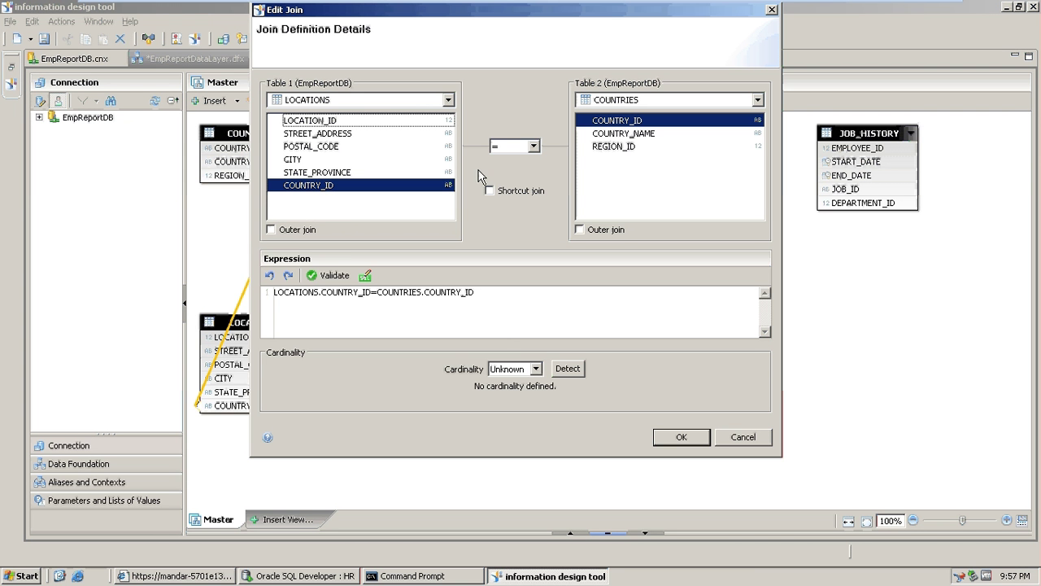
click(543, 371)
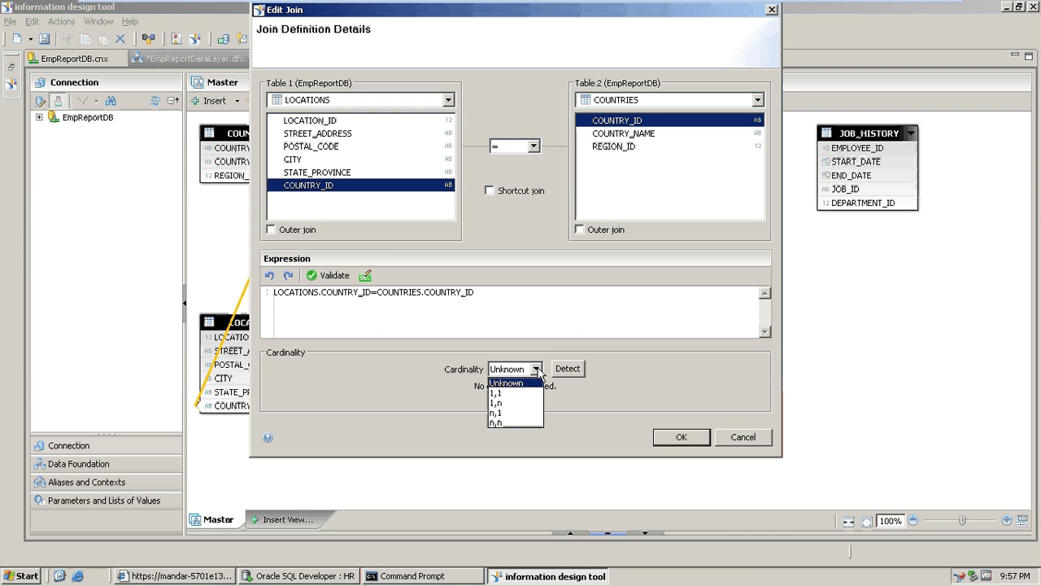
click(524, 419)
click(679, 437)
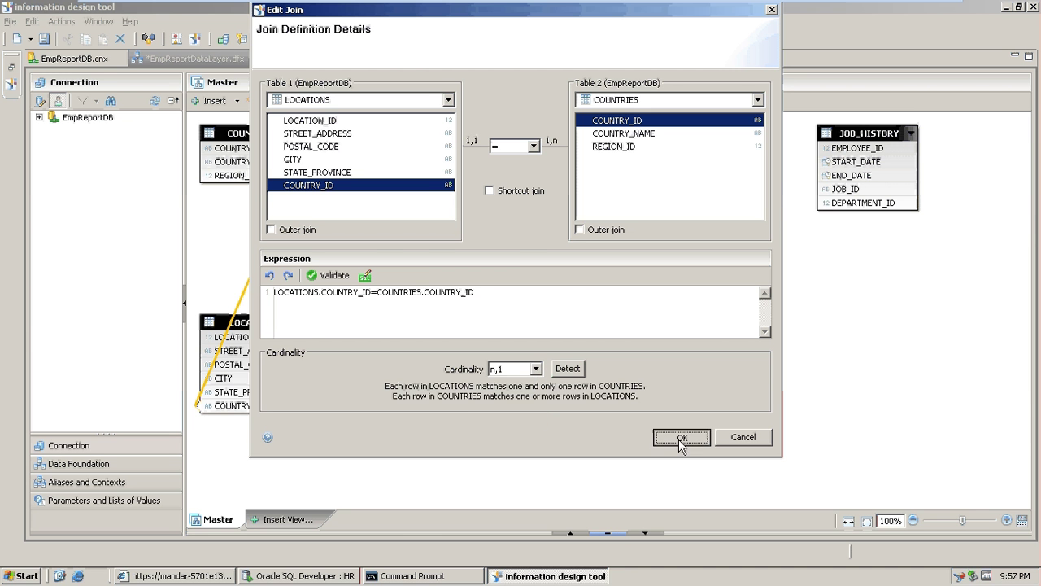
Join REGIONS.REGION_ID to COUNTRIES.REGION_ID and set the join's cardinality to 1,n.
click(426, 338)
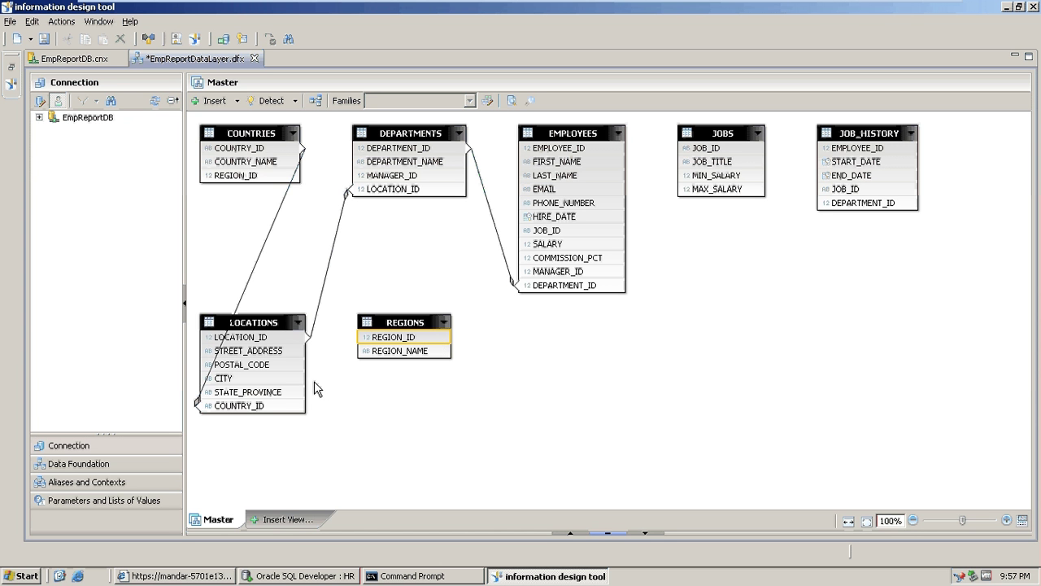
drag(448, 346, 298, 177)
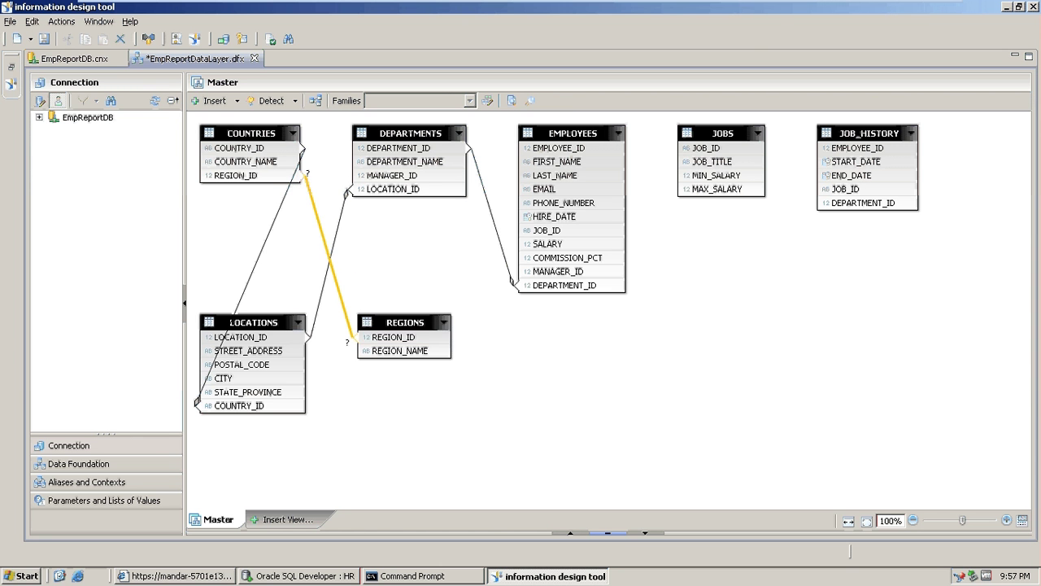
double_click(313, 211)
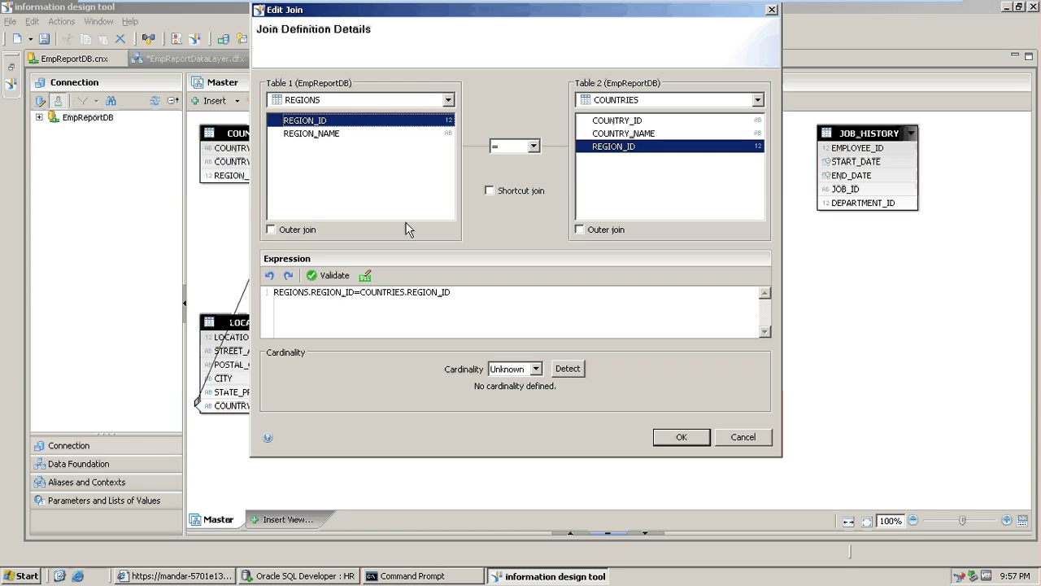
click(534, 369)
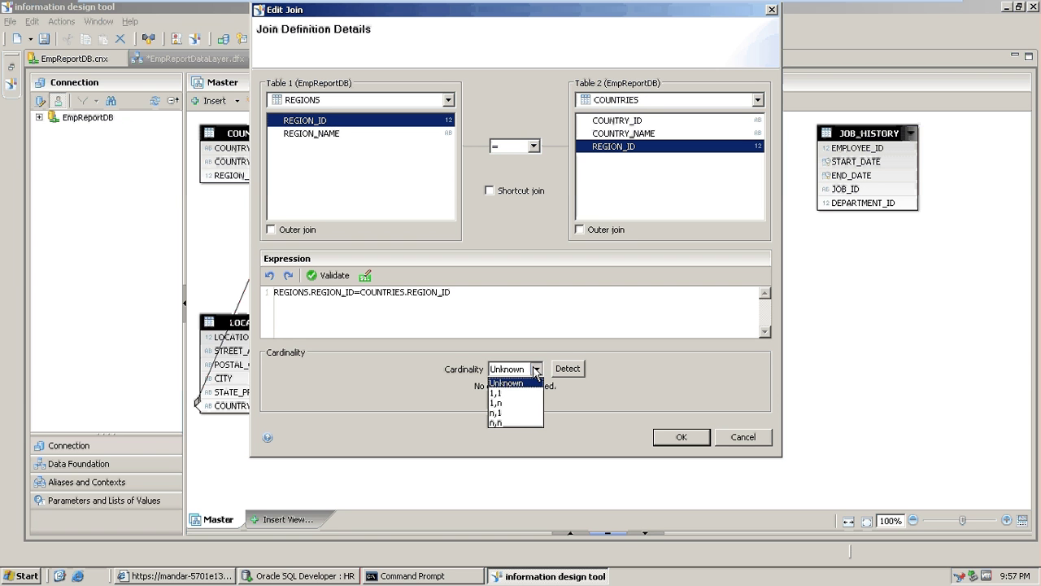
click(498, 402)
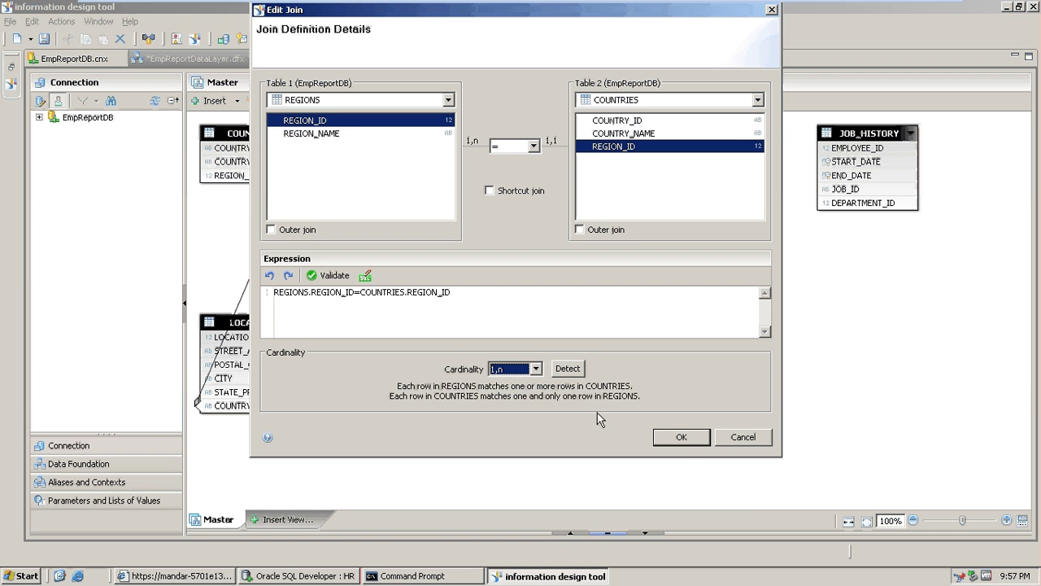
click(681, 437)
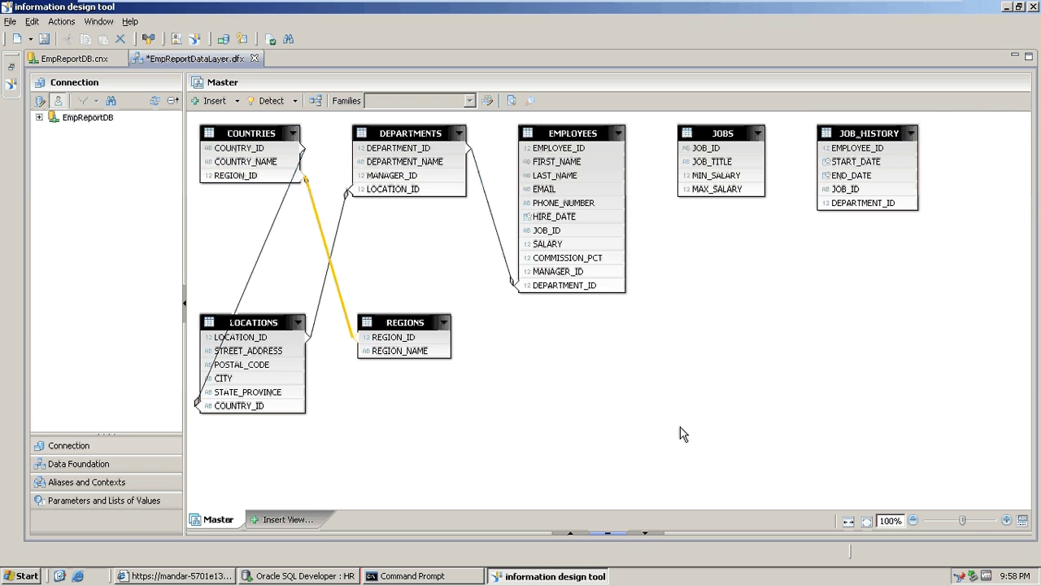
Join EMPLOYEES.JOB_ID to JOBS.JOB_ID and set the join's cardinality to n,1.
click(555, 231)
drag(555, 232, 659, 179)
double_click(659, 179)
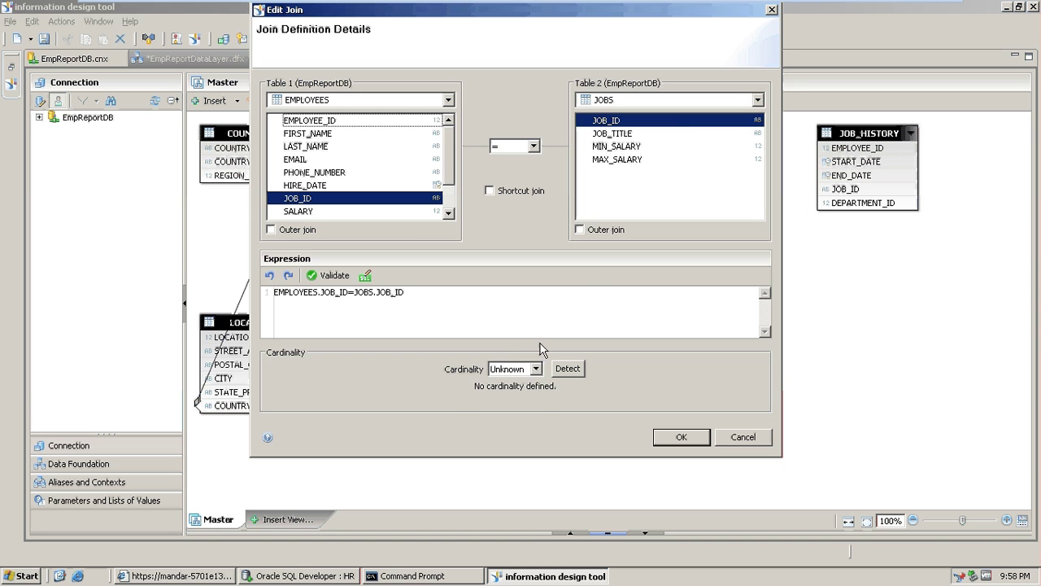
click(536, 369)
click(521, 413)
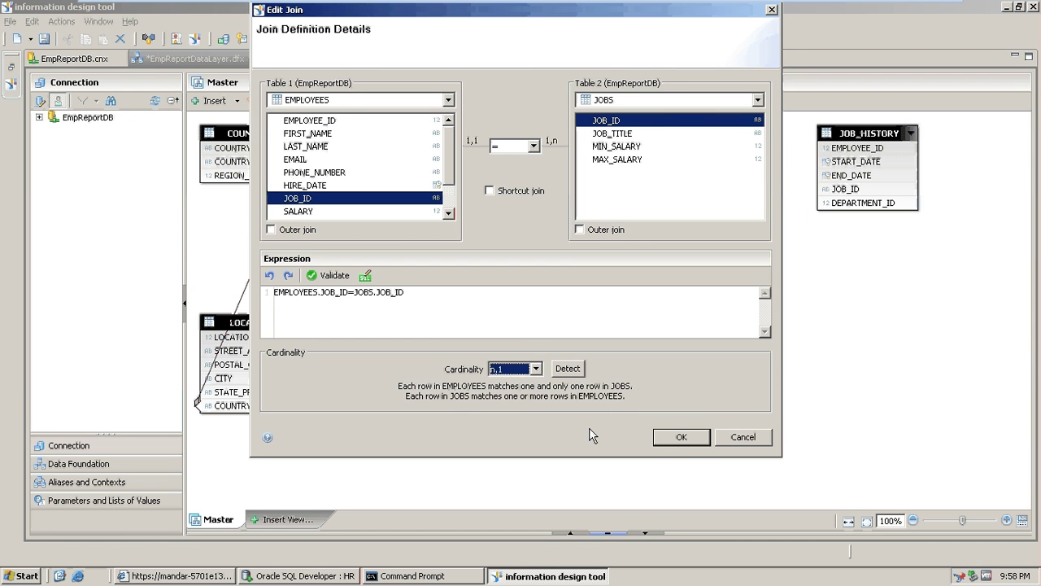
click(680, 438)
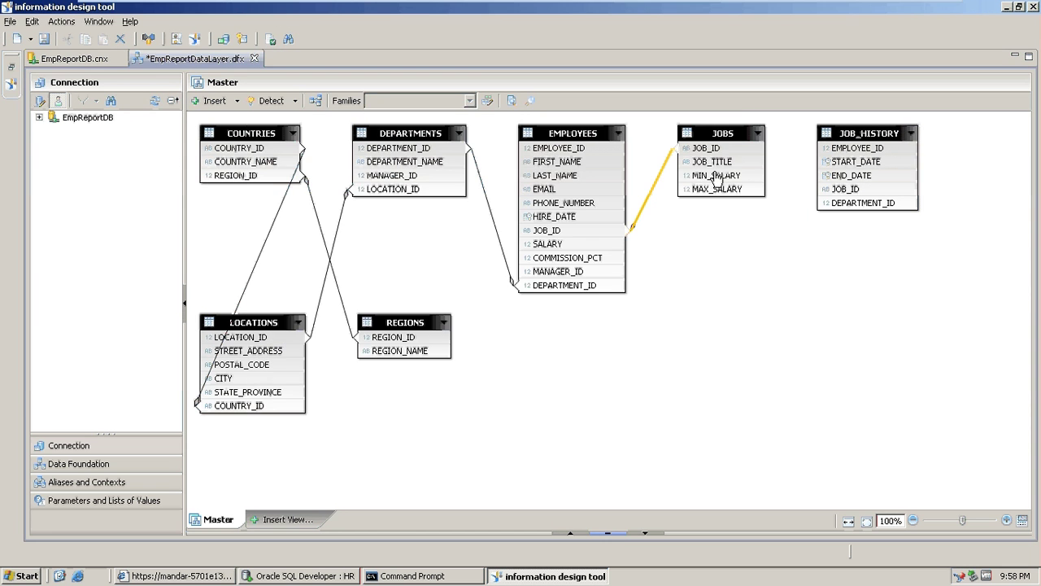
Join JOBS.JOB_ID to JOB_HISTORY.JOB_ID and set the join's cardinality to 1,n.
drag(711, 154, 836, 196)
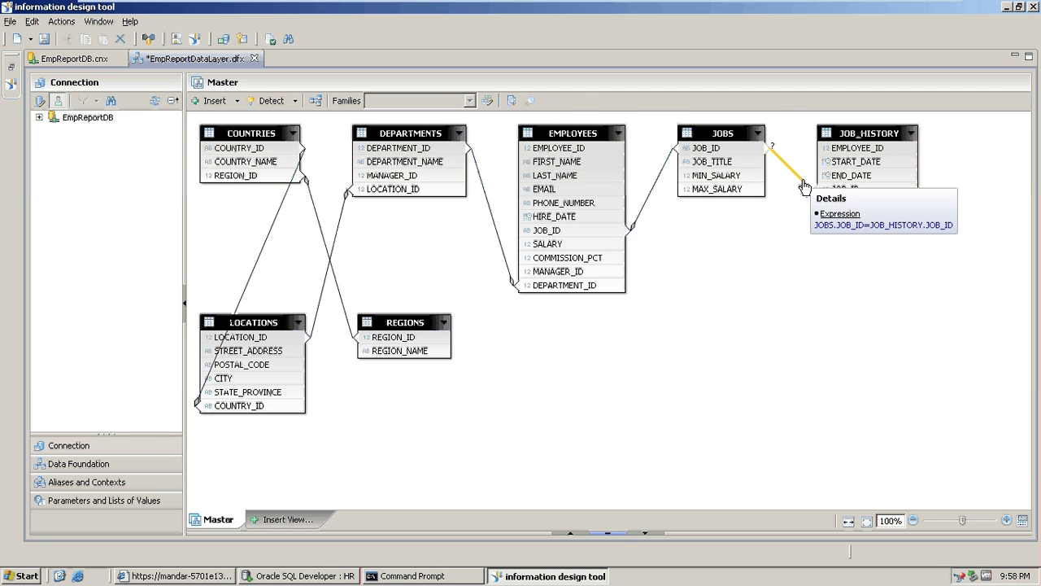
double_click(804, 186)
click(536, 369)
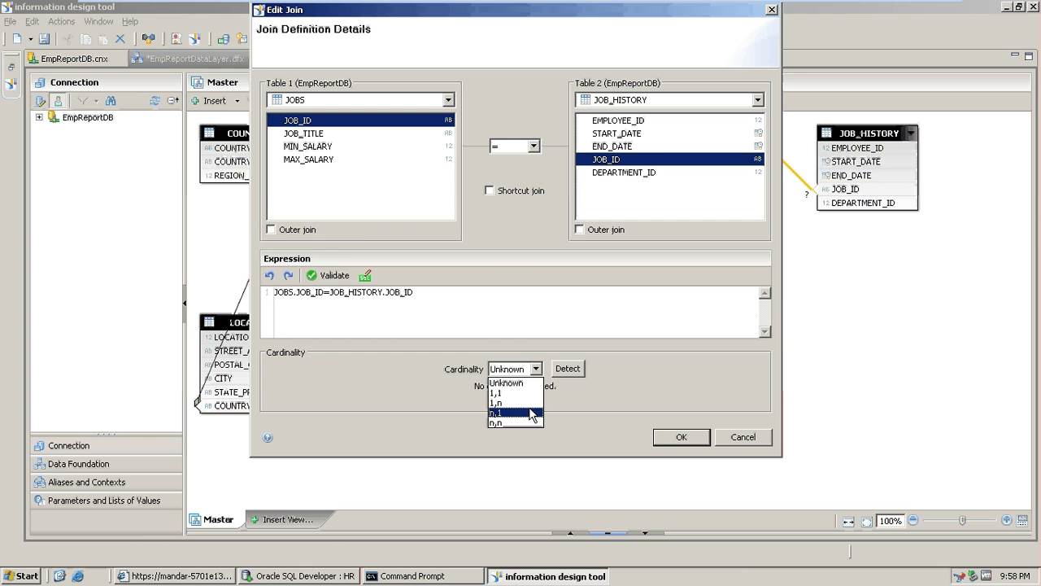
click(530, 413)
click(693, 433)
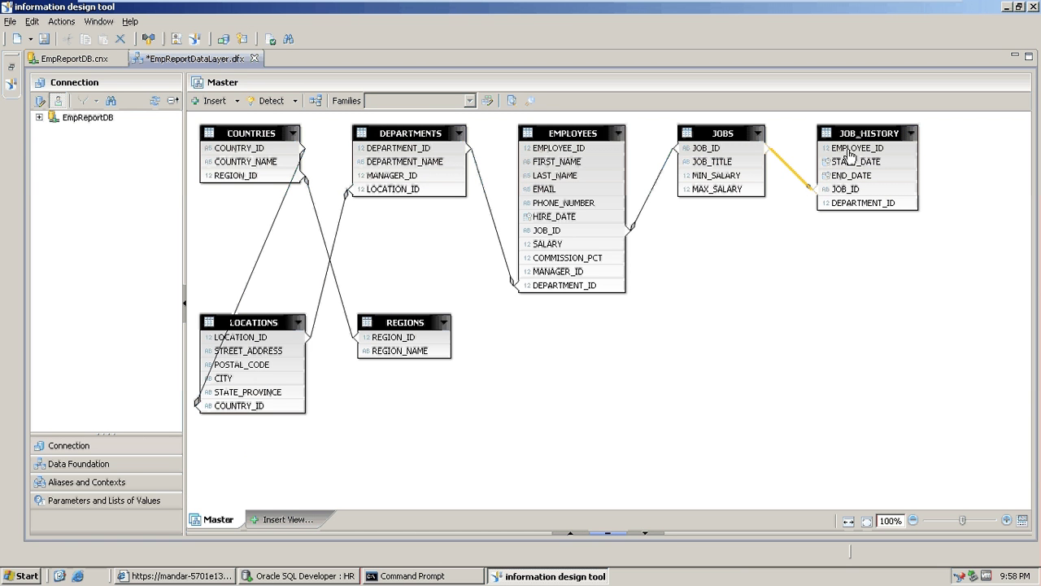
Join JOB_HISTORY.EMPLOYEE_ID to EMPLOYEES.EMPLOYEE_ID, set its cardinality to n,1 and check it with cardinality detection.
drag(849, 155, 616, 147)
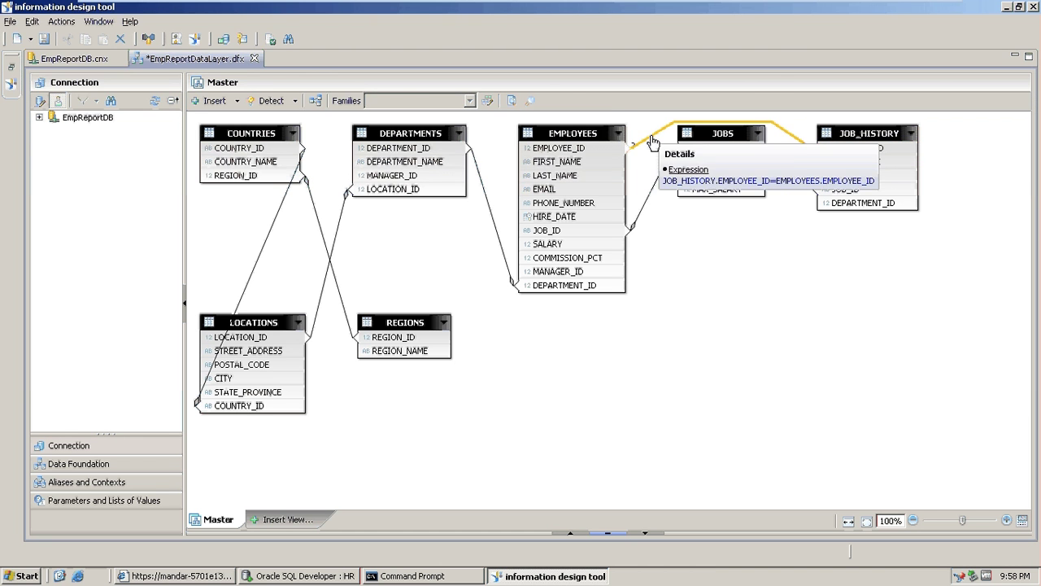
double_click(654, 141)
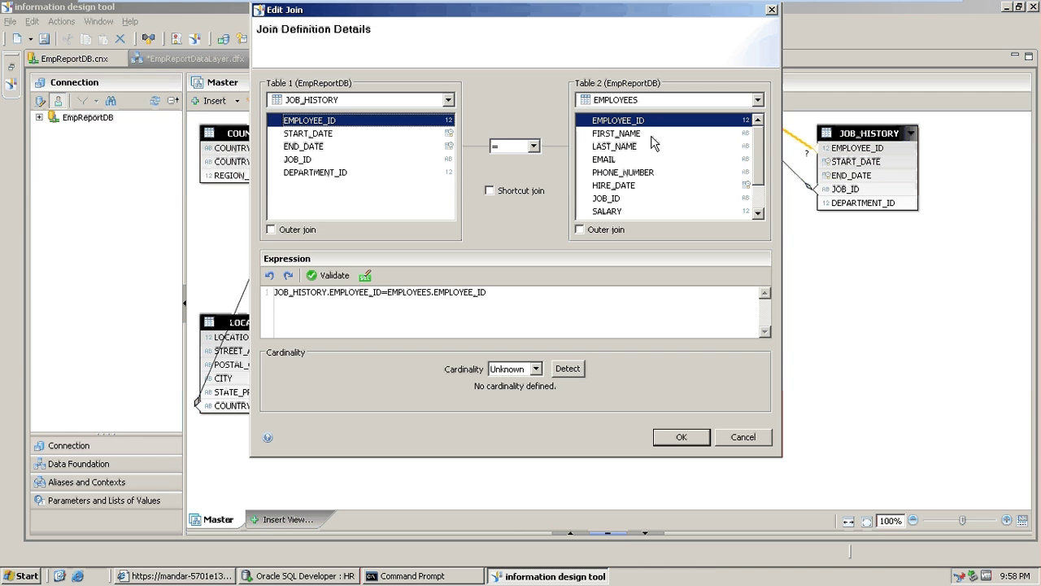
click(537, 368)
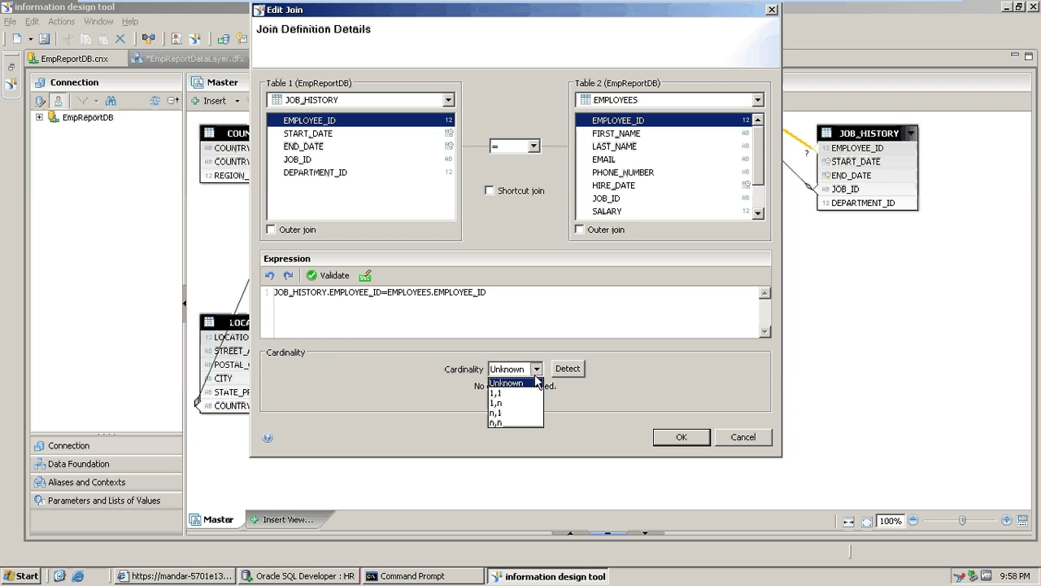
click(519, 413)
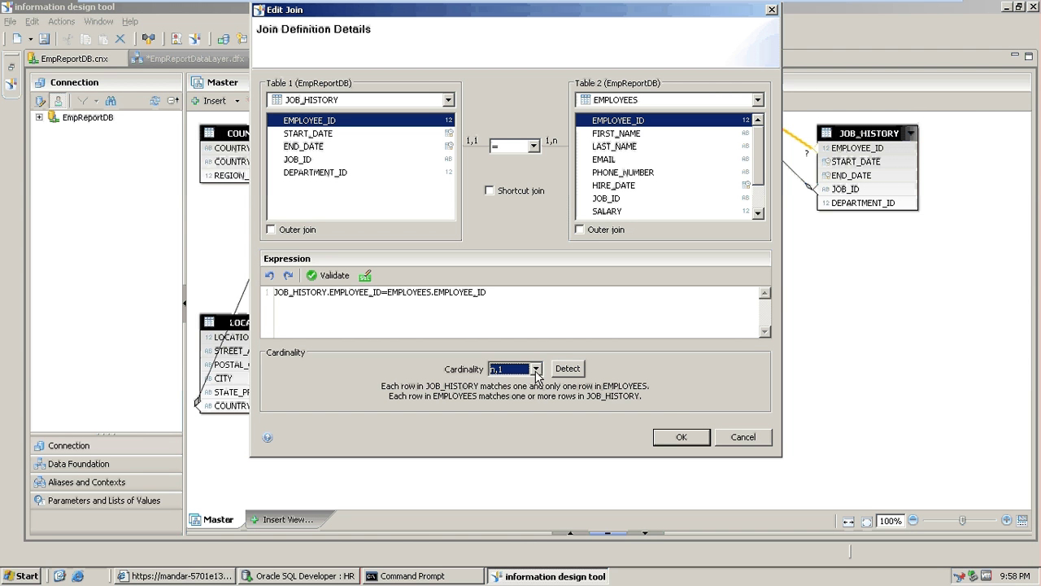
click(563, 372)
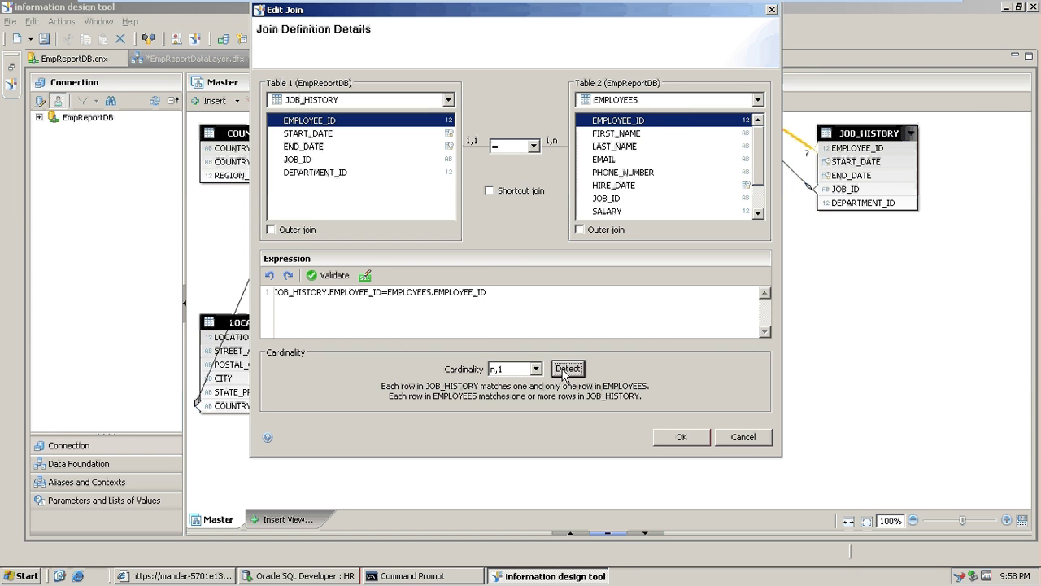
click(676, 438)
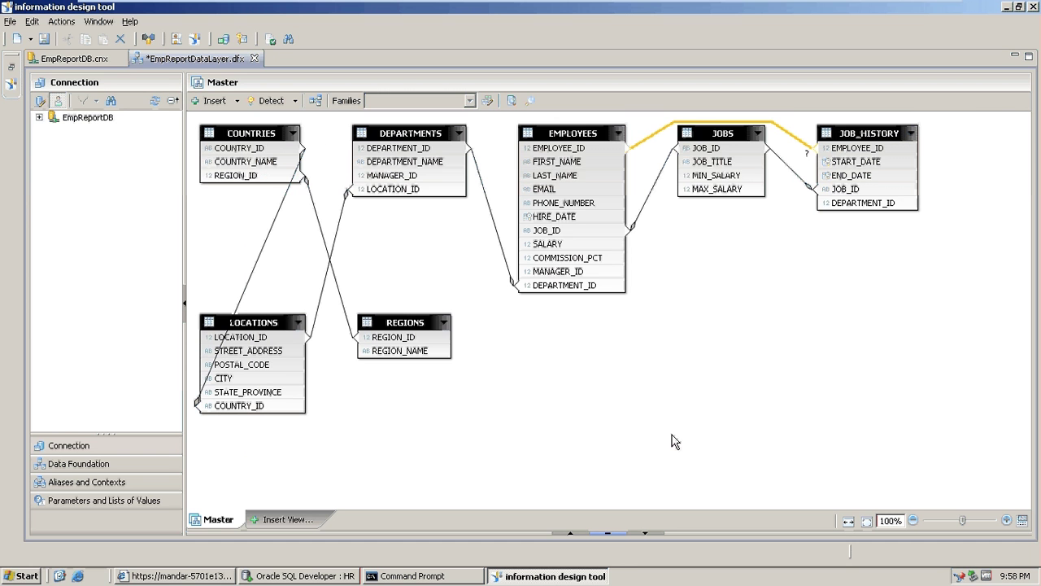
click(641, 382)
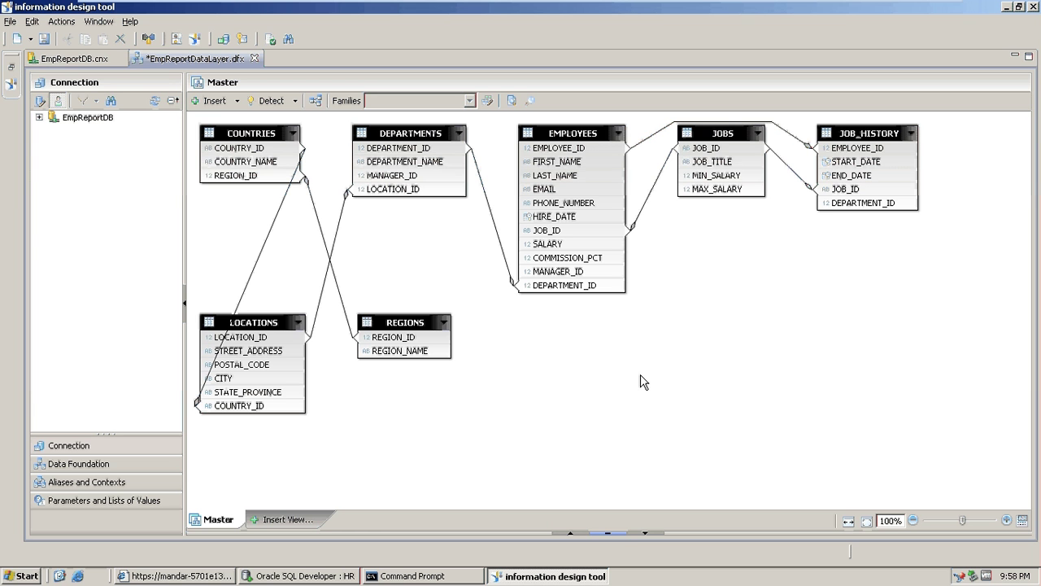
Join JOB_HISTORY.DEPARTMENT_ID to DEPARTMENTS.DEPARTMENT_ID, set its cardinality to n,1 and check it with cardinality detection.
click(836, 205)
drag(835, 211, 460, 152)
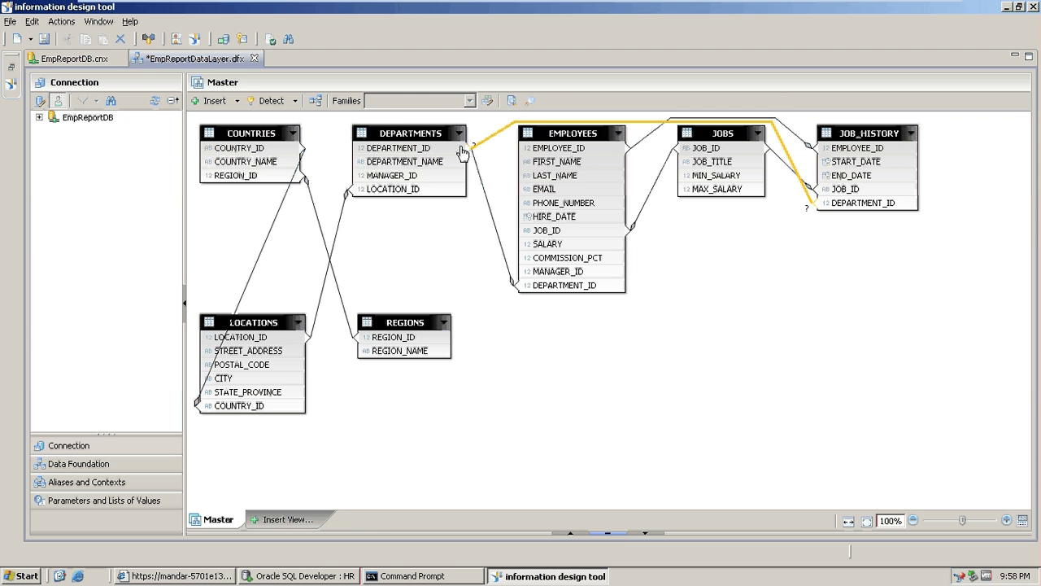
double_click(643, 128)
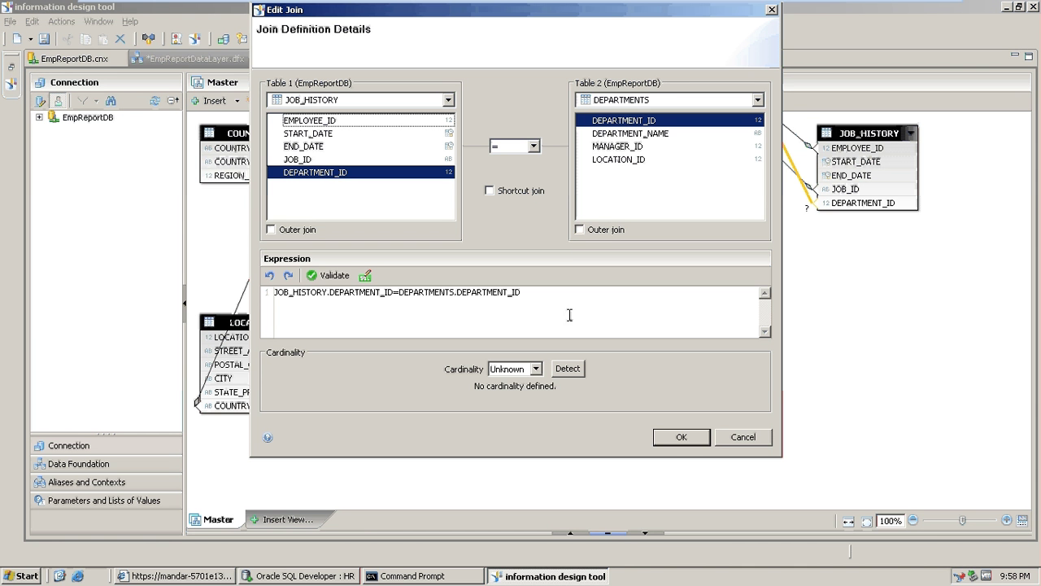
click(535, 369)
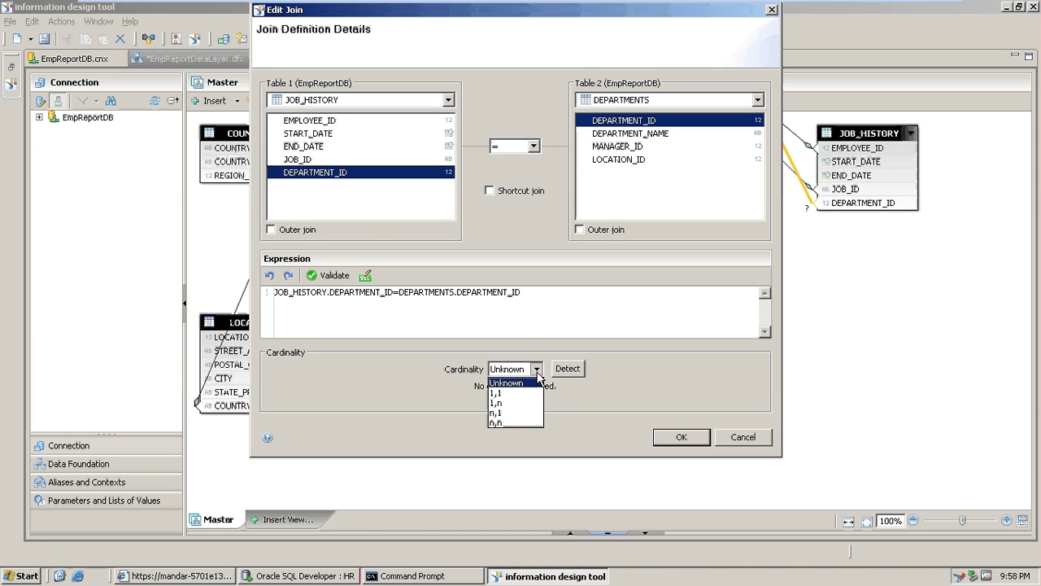
click(520, 413)
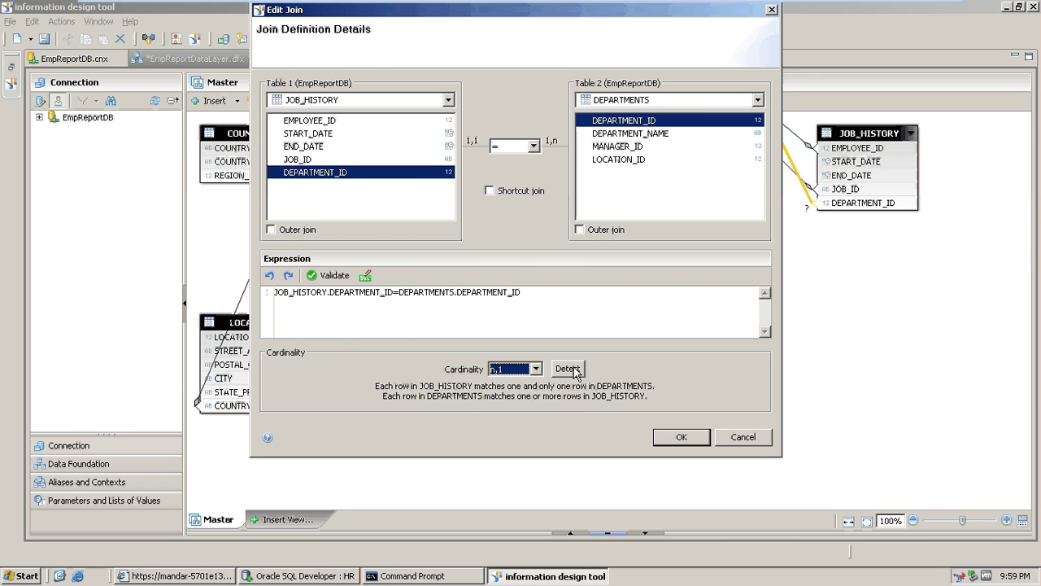
click(575, 370)
click(675, 436)
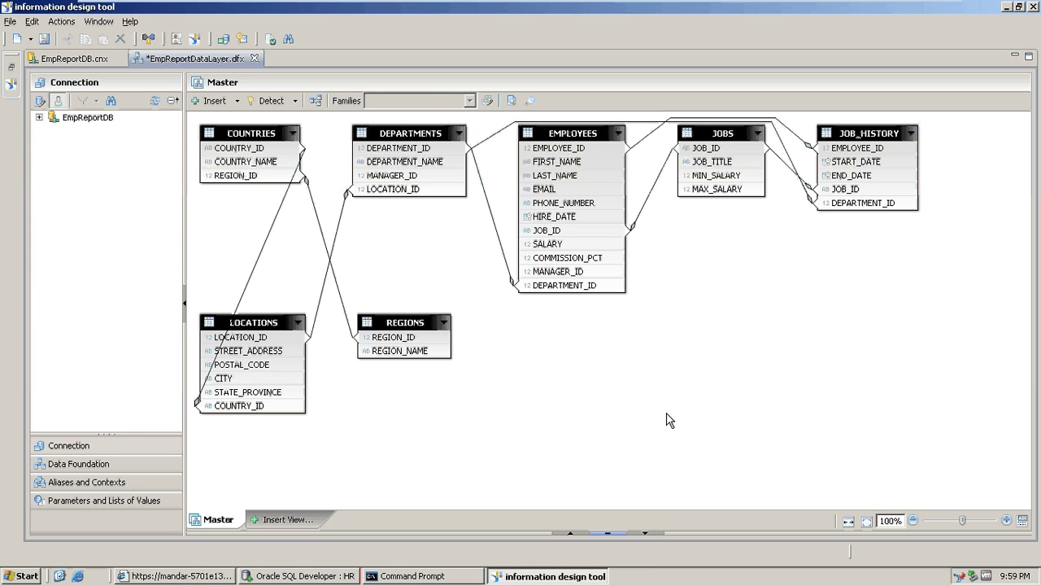
Save the data foundation and detect its loops, highlighting the DEPARTMENTS loop in the diagram.
click(45, 38)
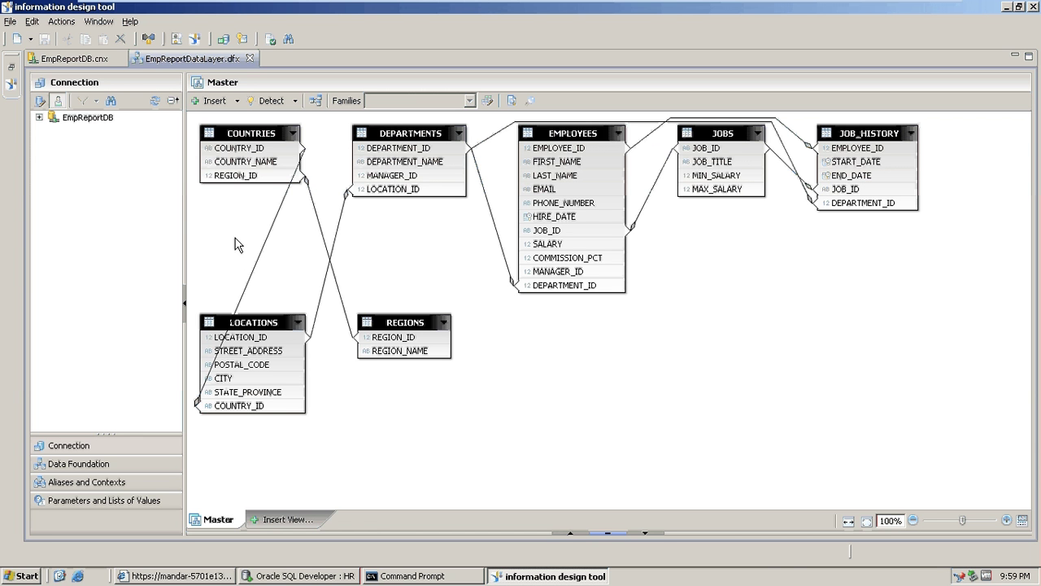
click(65, 22)
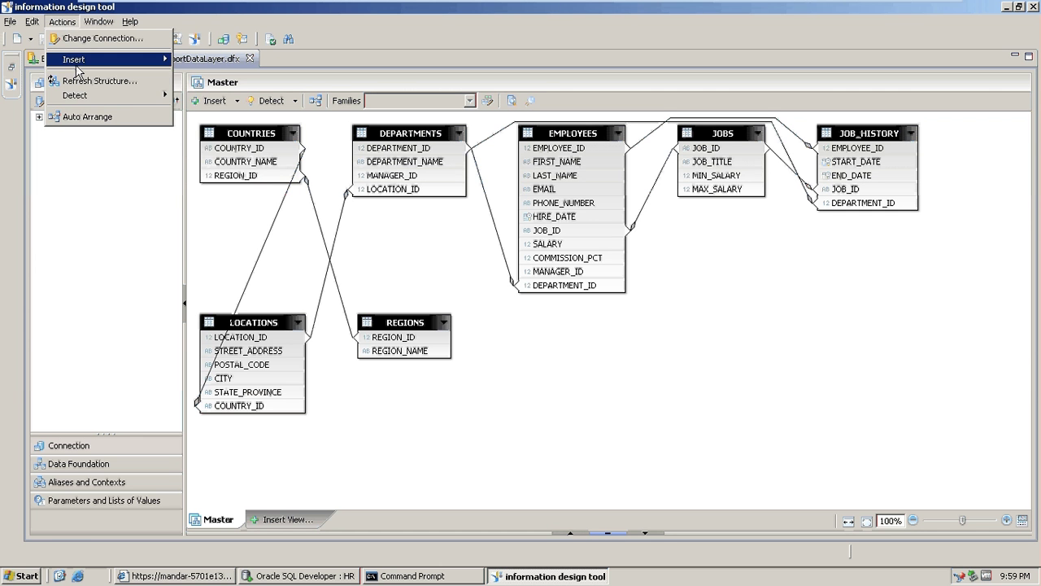
mouse_move(84, 98)
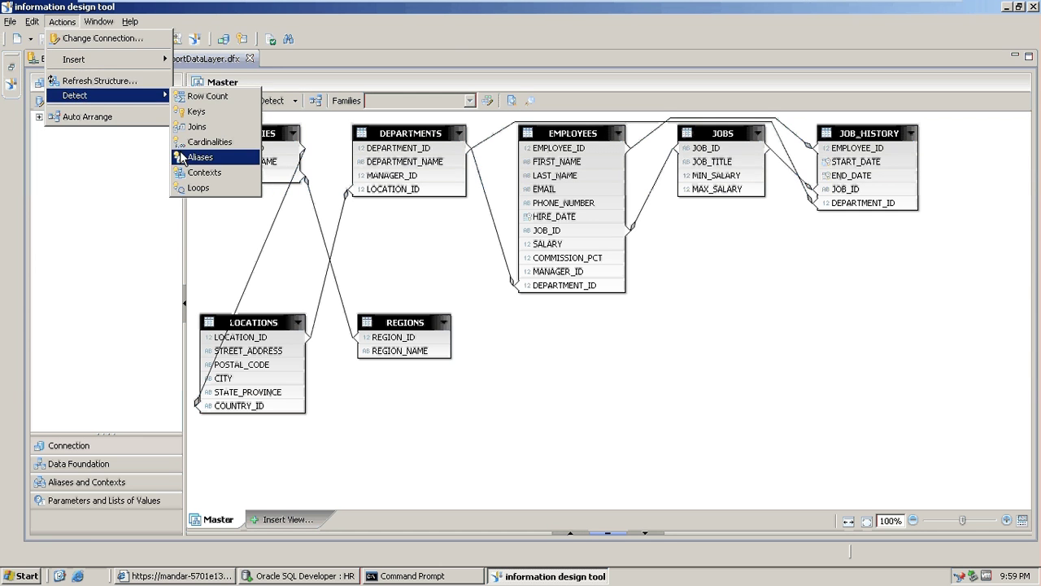
click(201, 195)
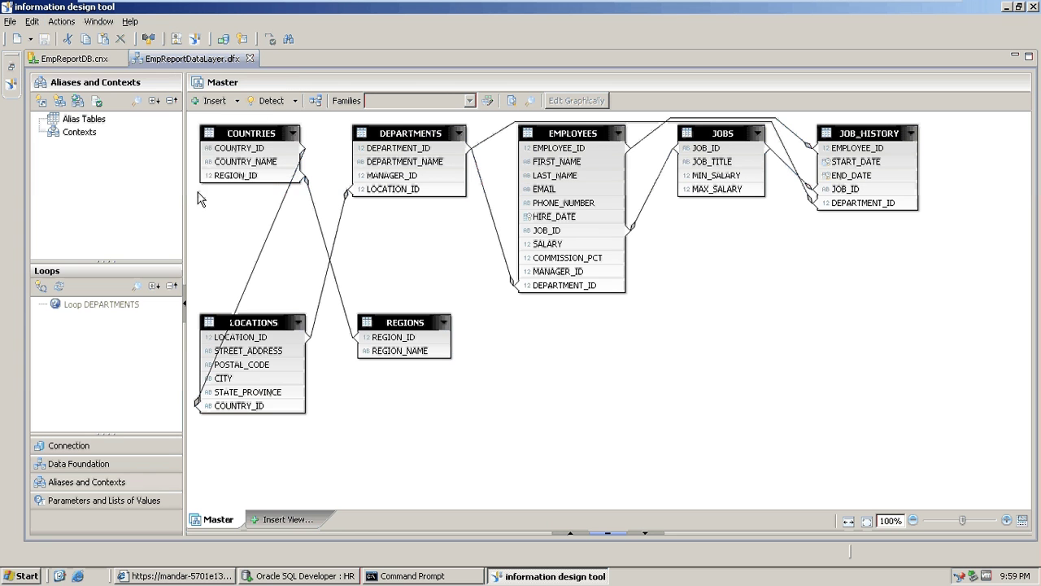
click(95, 310)
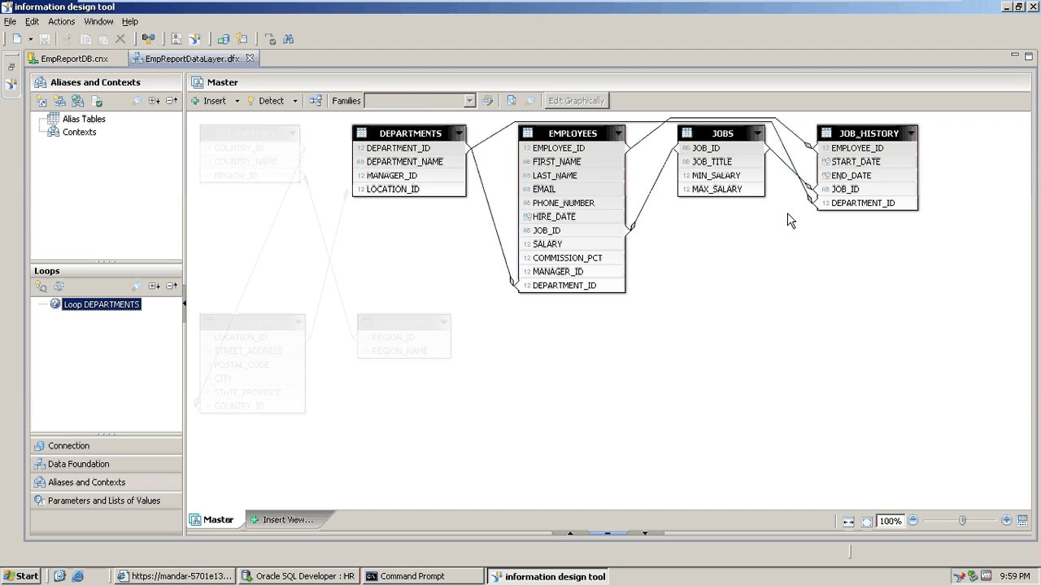
Try making the EMPLOYEE_ID join between JOB_HISTORY and EMPLOYEES a shortcut join.
double_click(800, 143)
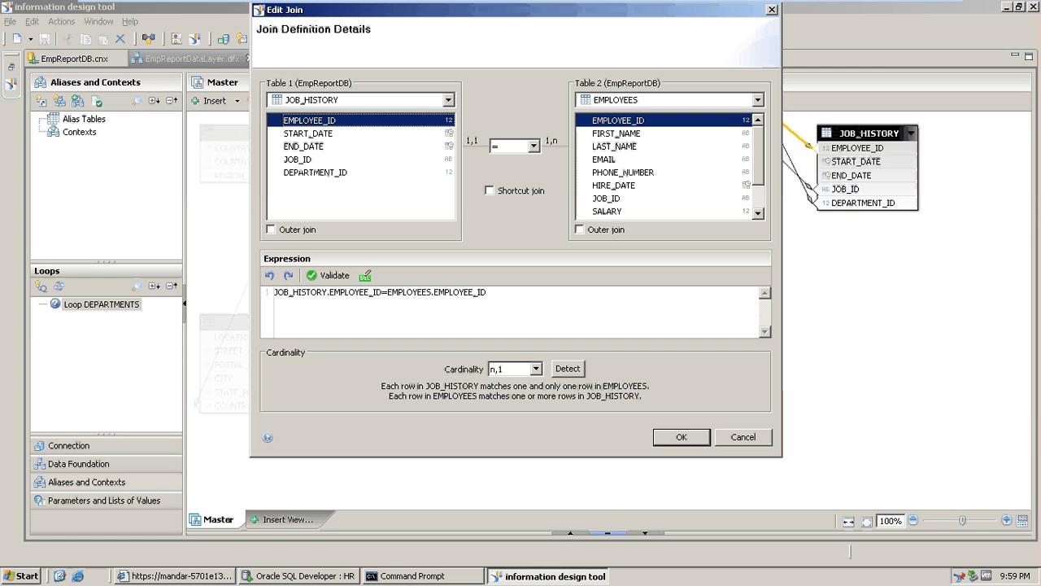
click(489, 191)
click(671, 438)
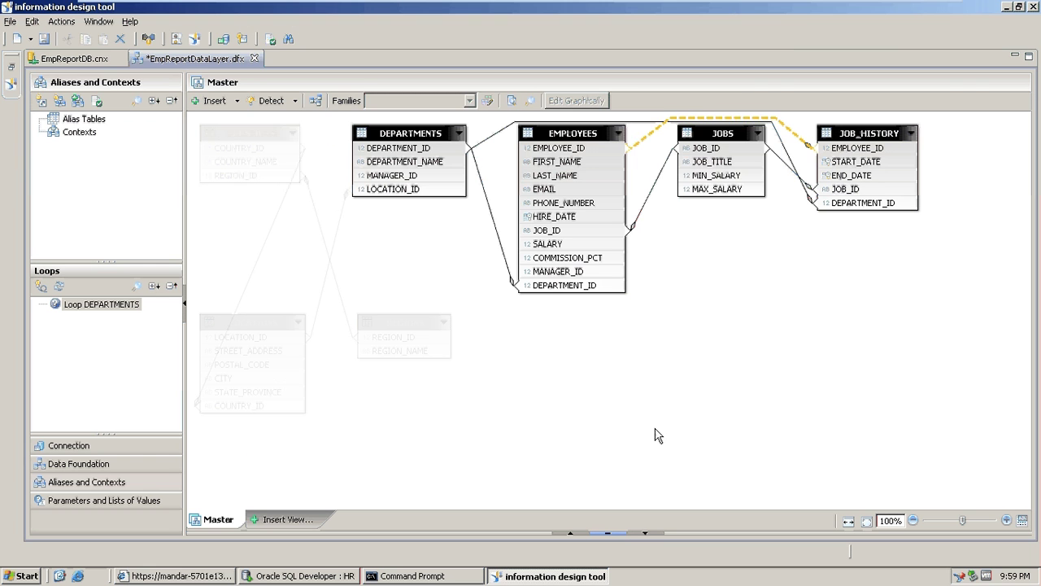
click(656, 431)
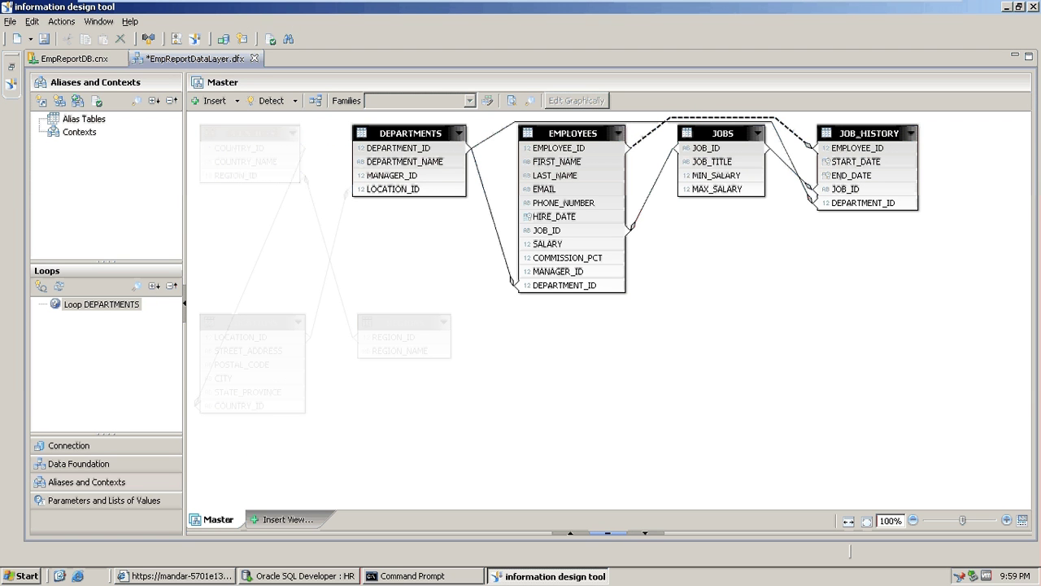
Remove the shortcut join option from the EMPLOYEE_ID join between JOB_HISTORY and EMPLOYEES.
double_click(803, 144)
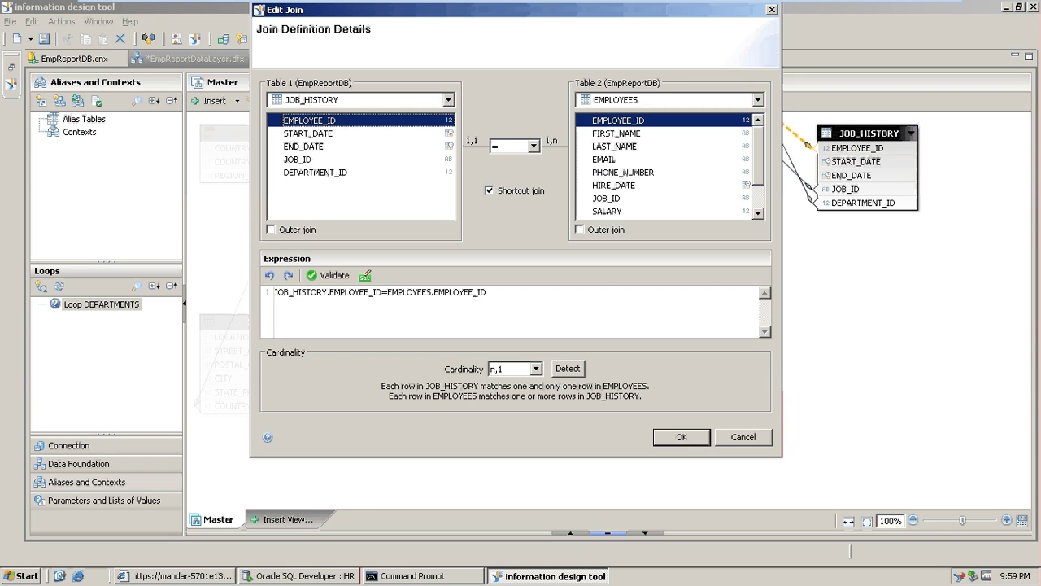
click(512, 193)
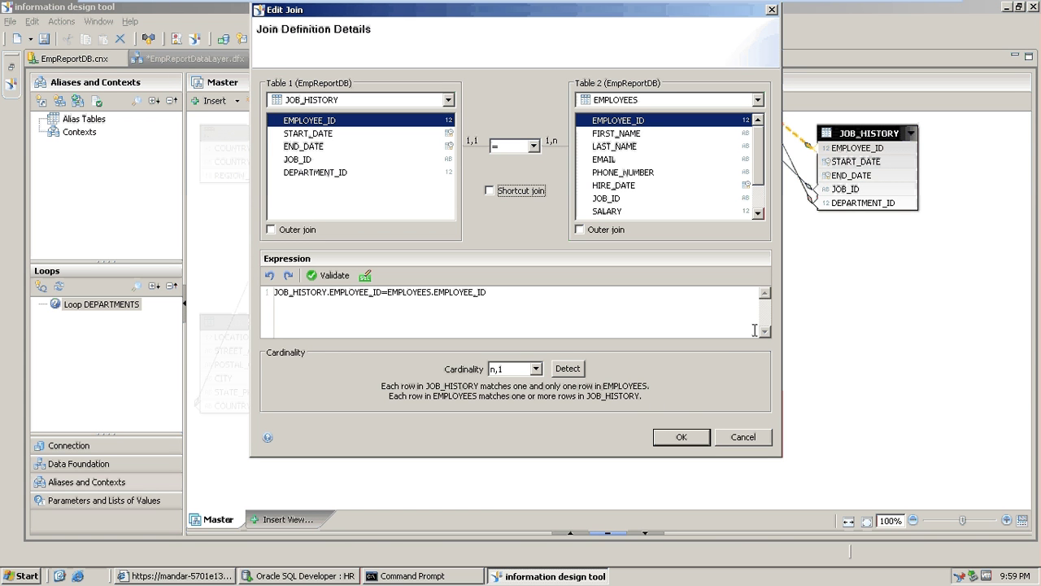
click(690, 433)
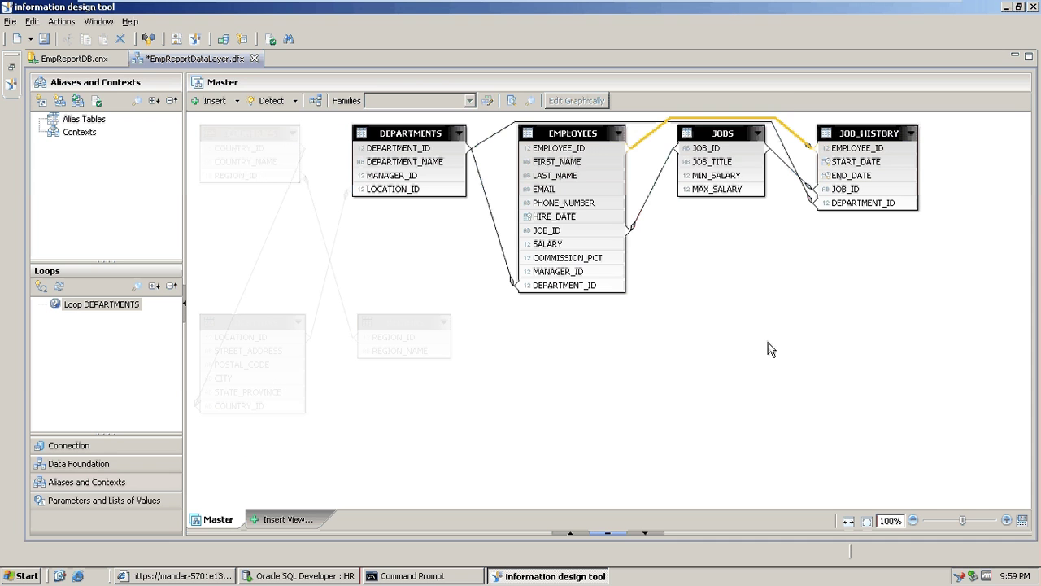
Make the DEPARTMENT_ID join between JOB_HISTORY and DEPARTMENTS a shortcut join.
mouse_move(507, 129)
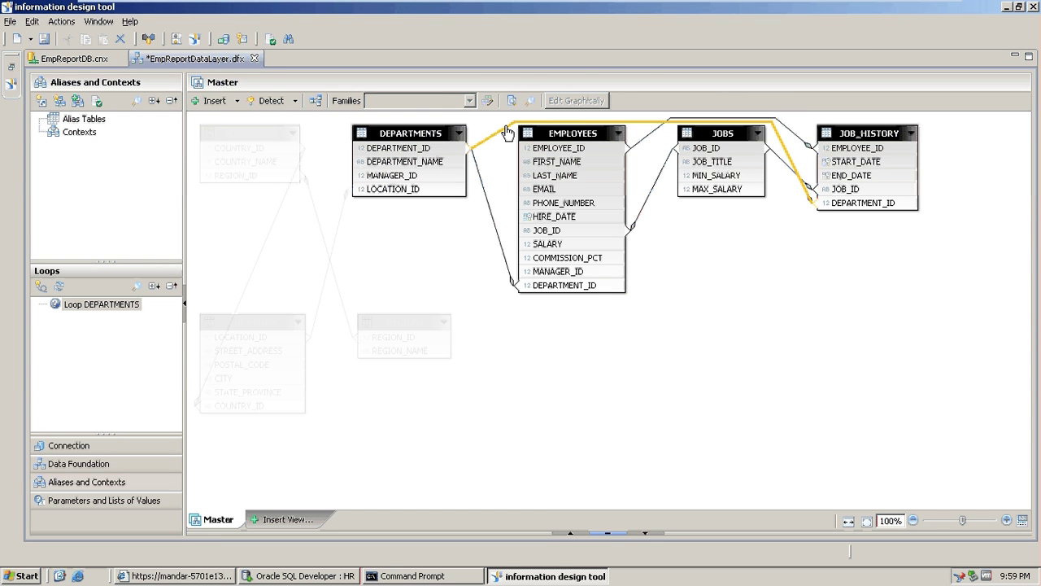
double_click(506, 131)
click(491, 191)
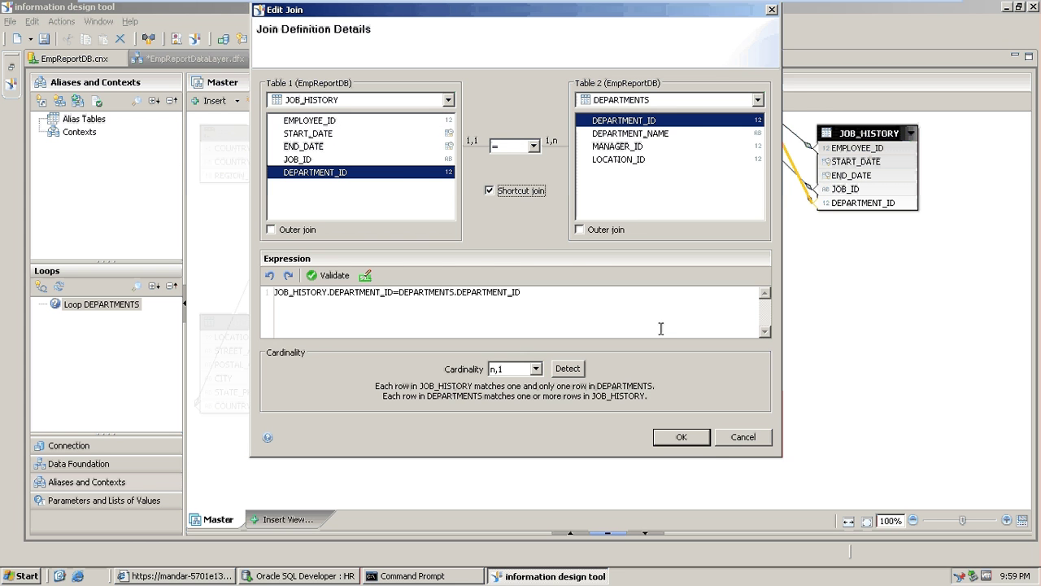
click(691, 443)
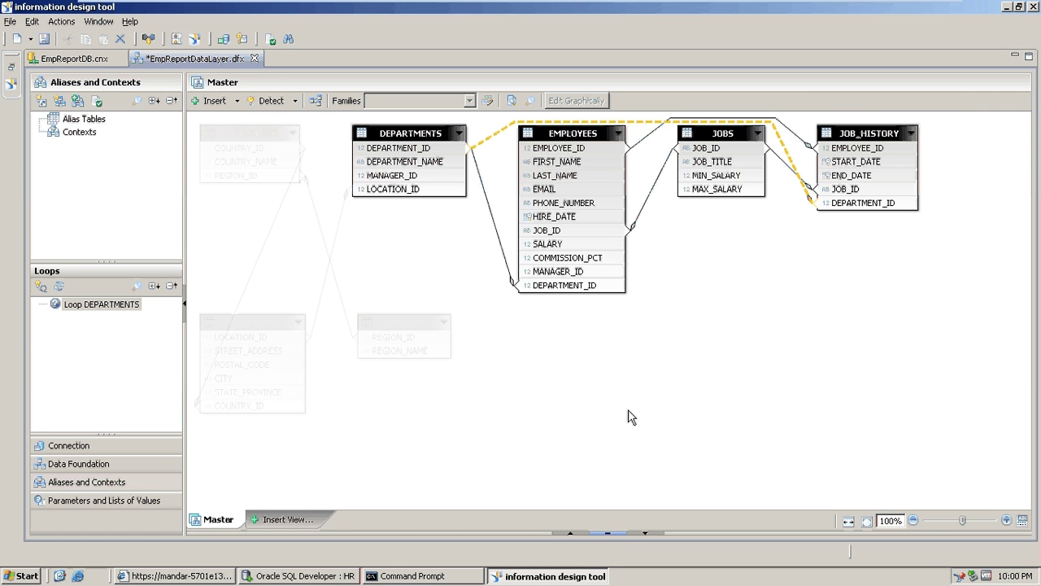
Save the data foundation and run loop detection again.
click(44, 39)
click(62, 21)
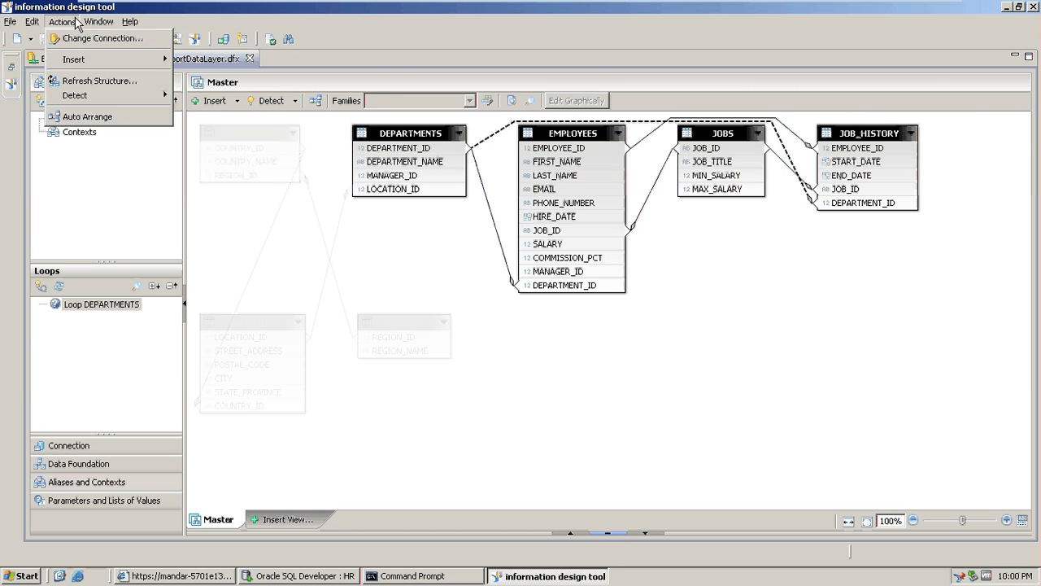
mouse_move(103, 97)
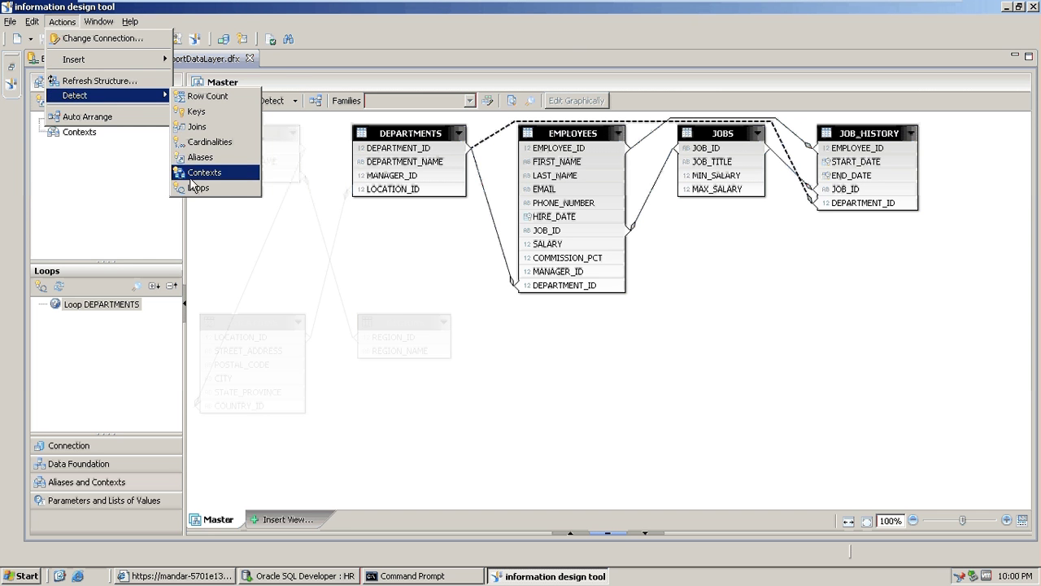
click(195, 189)
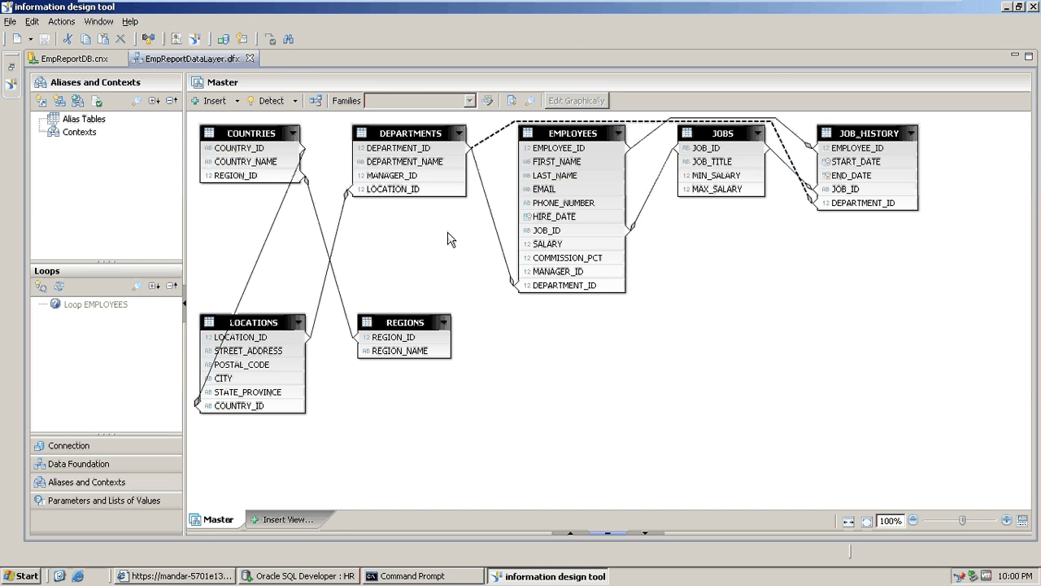
Make the EMPLOYEE_ID join between JOB_HISTORY and EMPLOYEES in the detected loop a shortcut join and save the data foundation.
click(84, 307)
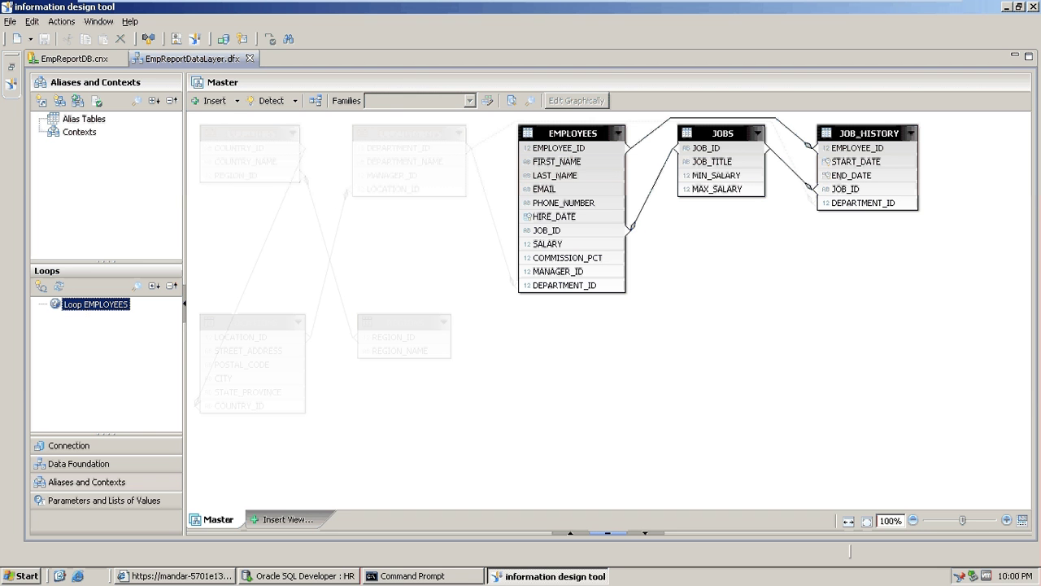
double_click(791, 137)
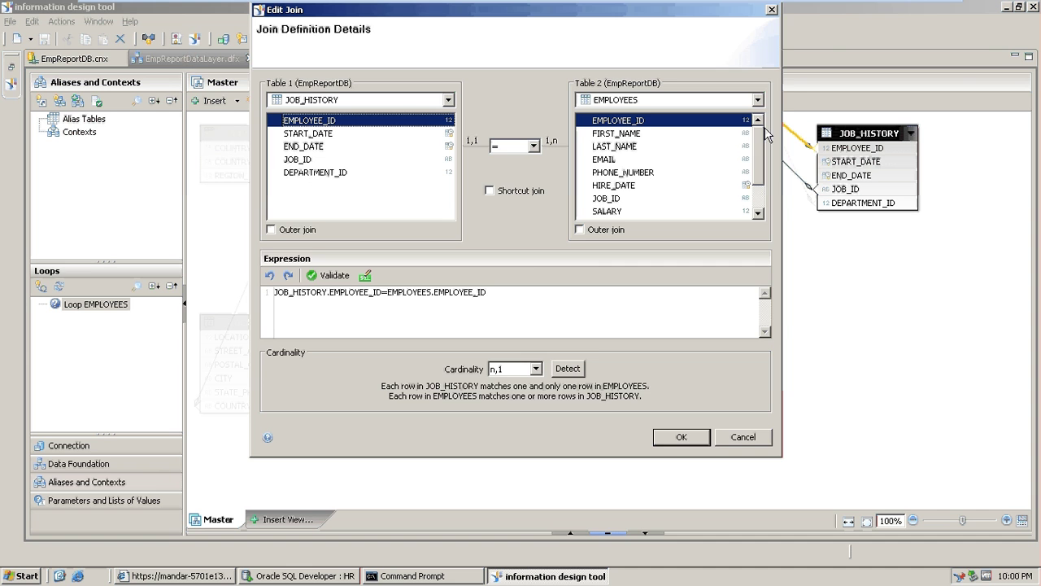
click(489, 191)
click(681, 437)
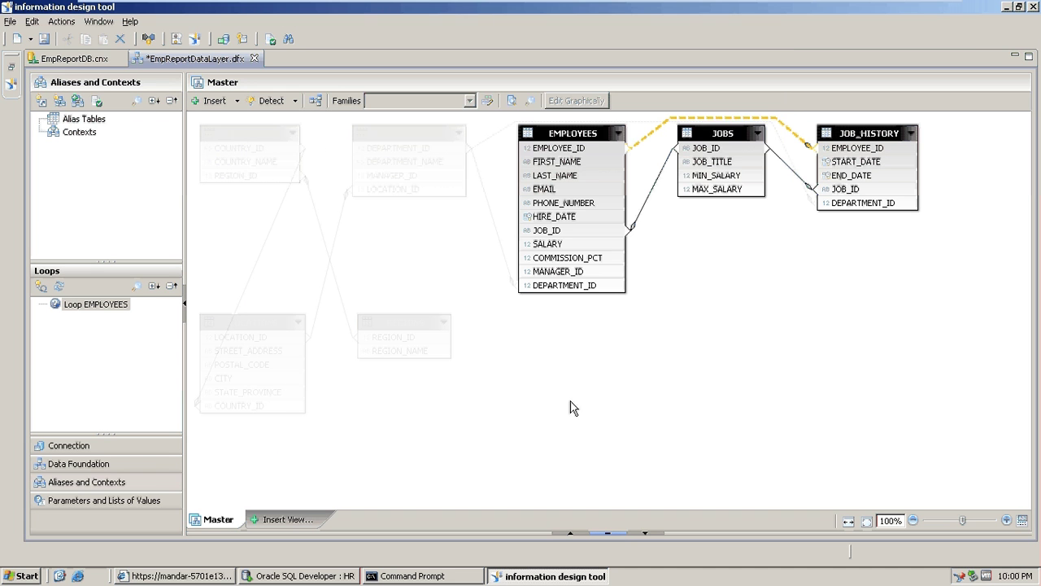
click(572, 407)
click(44, 39)
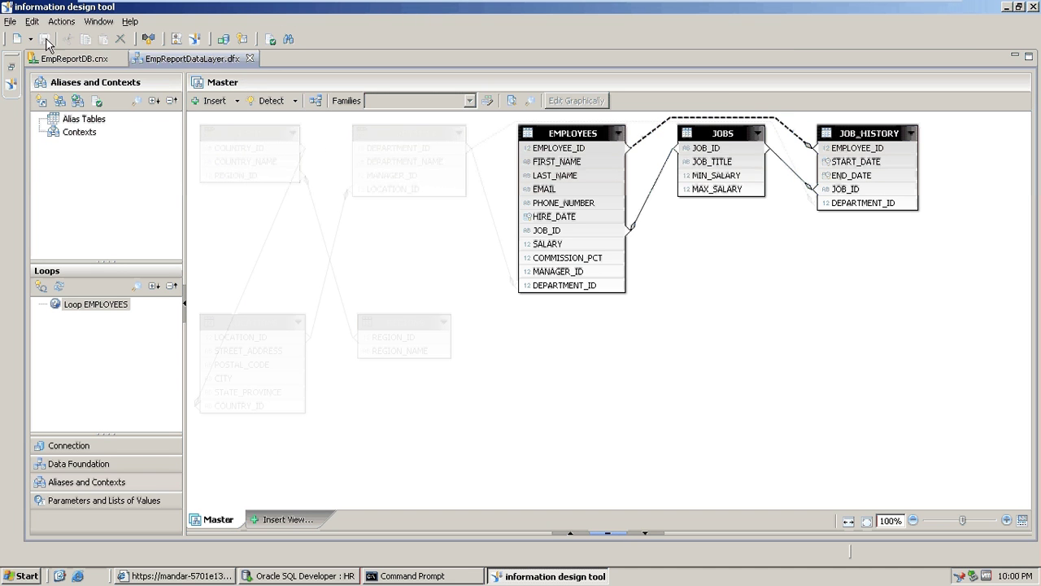
Run loop detection again on the data foundation and auto-arrange its tables.
click(62, 21)
mouse_move(154, 99)
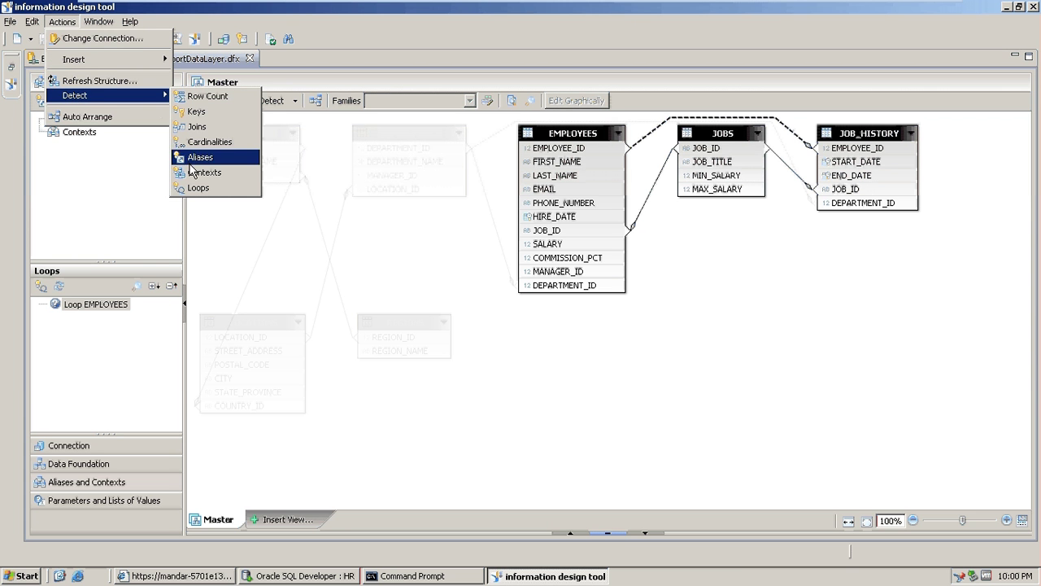
click(199, 187)
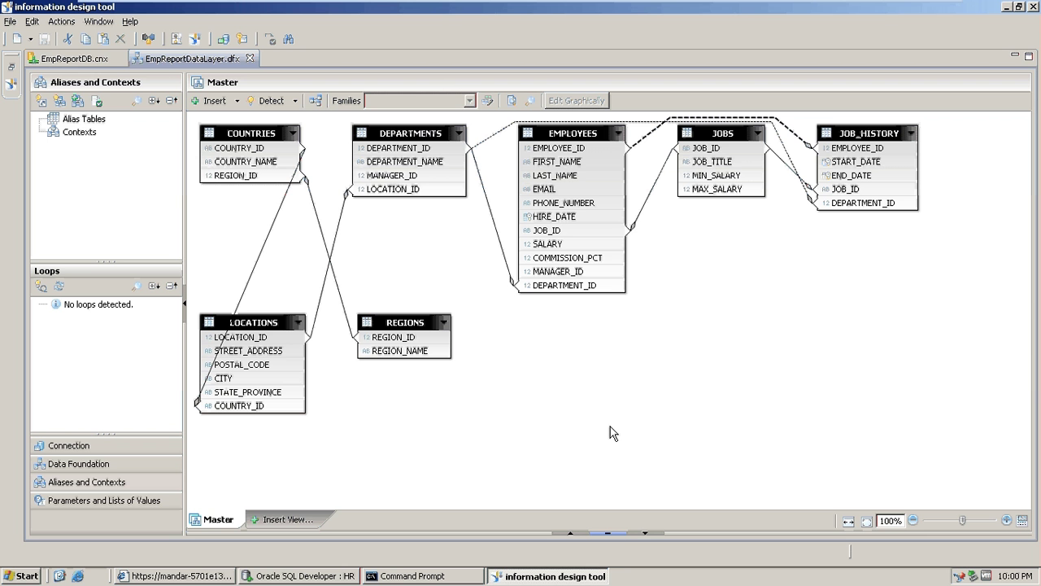
click(72, 21)
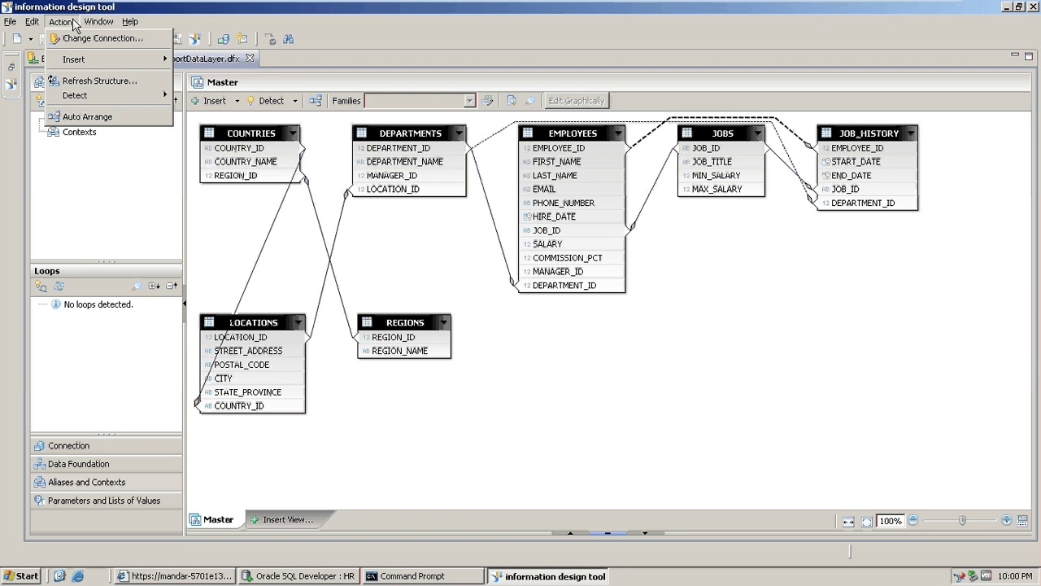
click(77, 116)
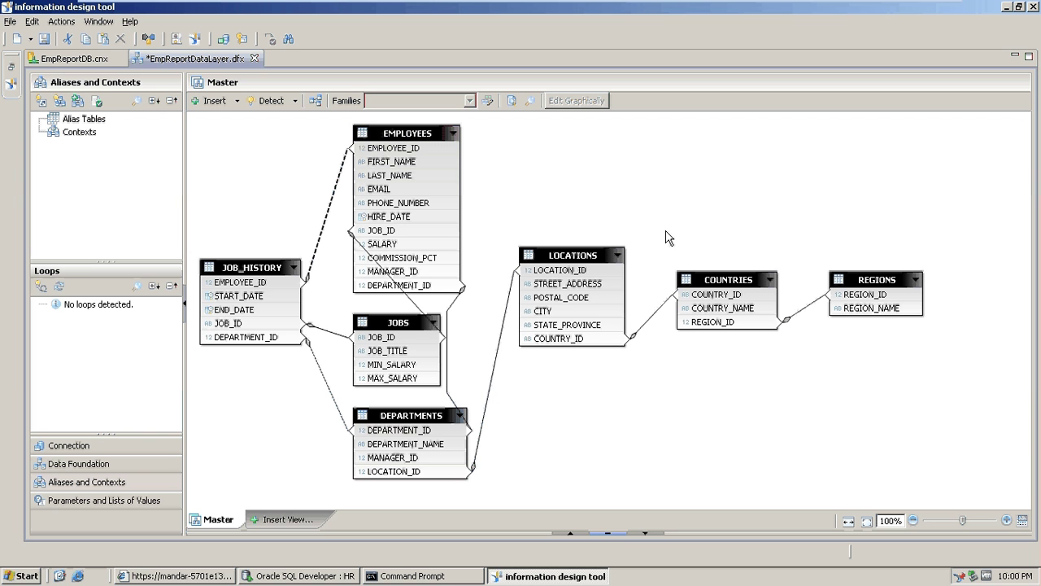
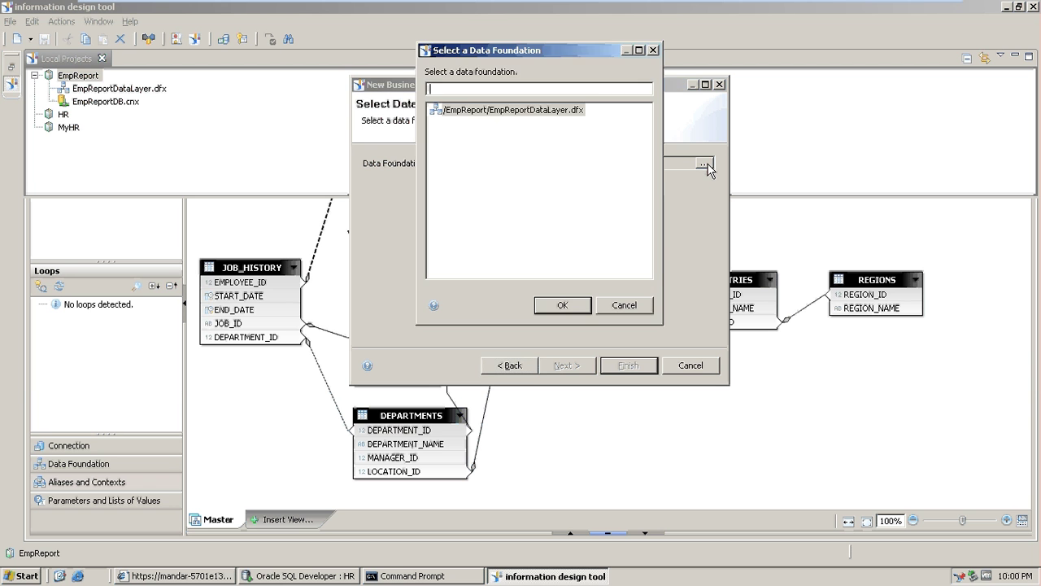
Base the new business layer on EmpReportDataLayer.dfx without automatically creating folders and objects, and finish creating it.
double_click(496, 109)
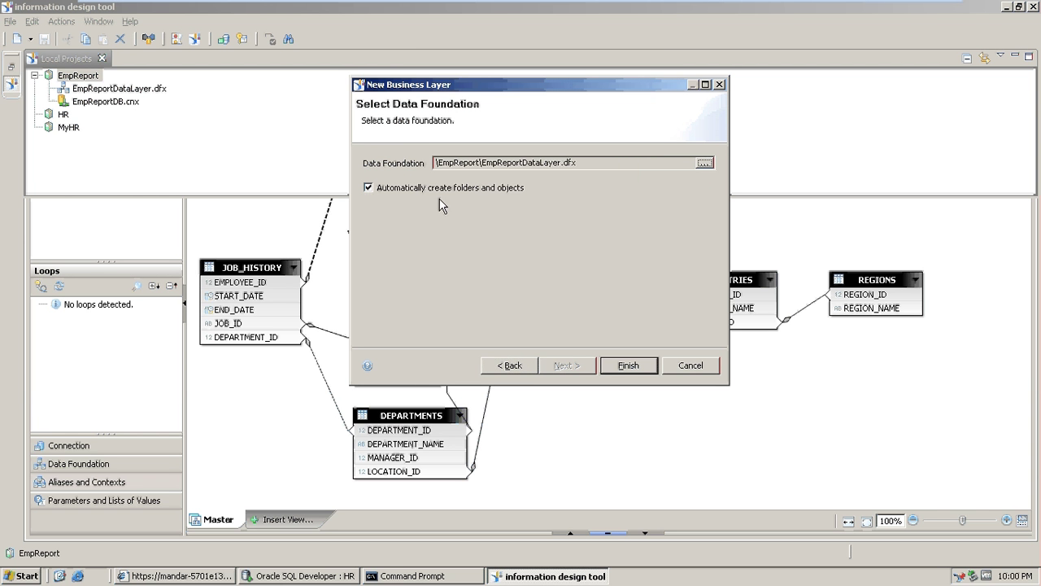
click(368, 187)
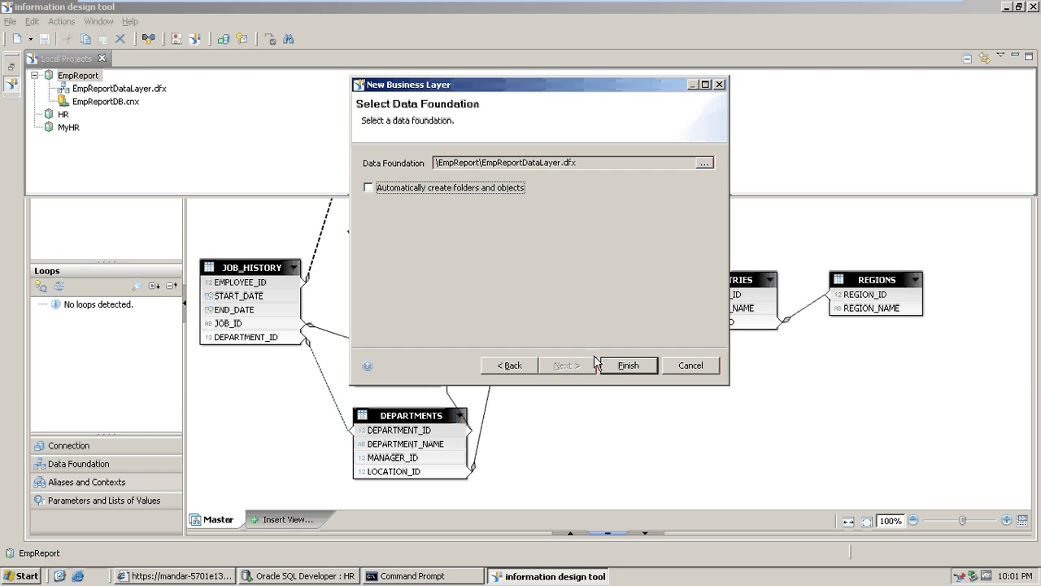
click(624, 370)
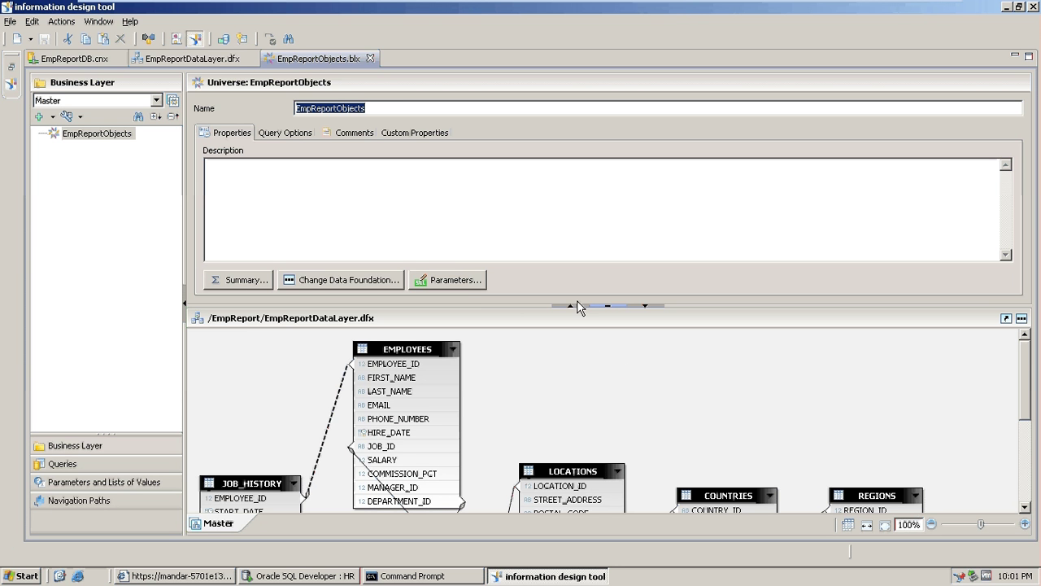
Add the JOBS table to the EmpReportObjects business layer and review the objects in its folder.
click(571, 306)
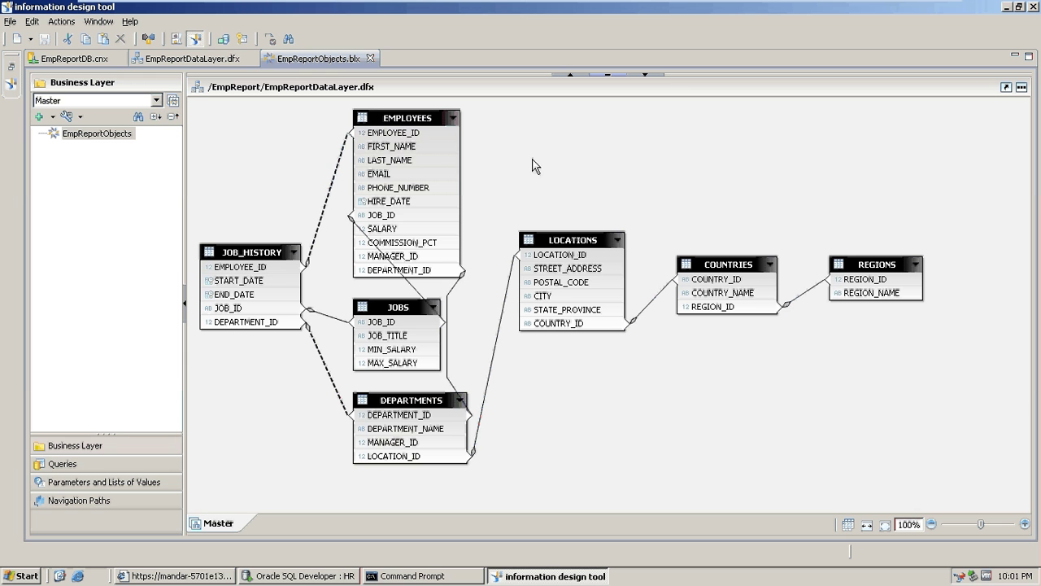
click(403, 309)
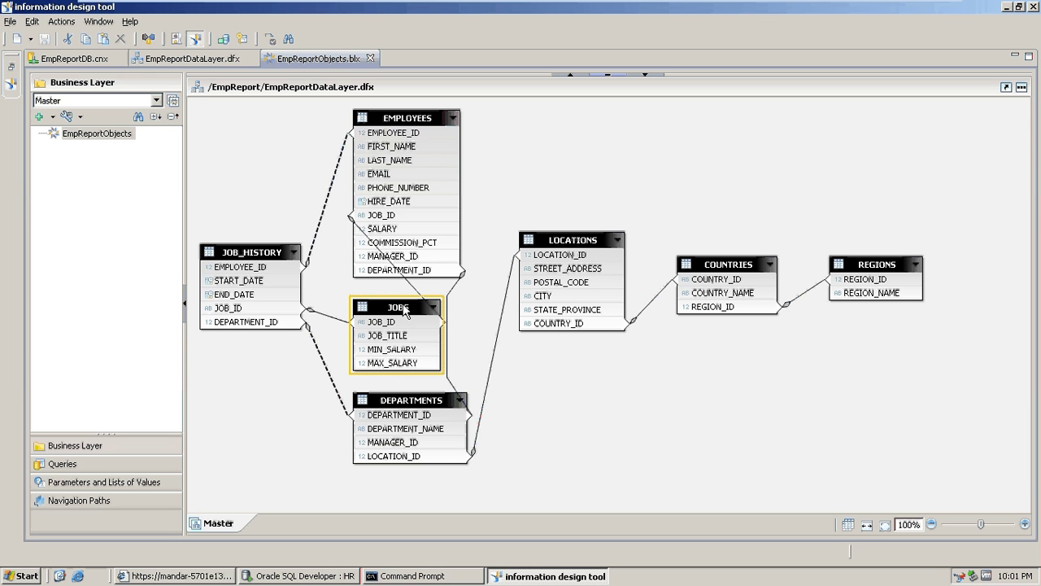
drag(404, 312, 114, 143)
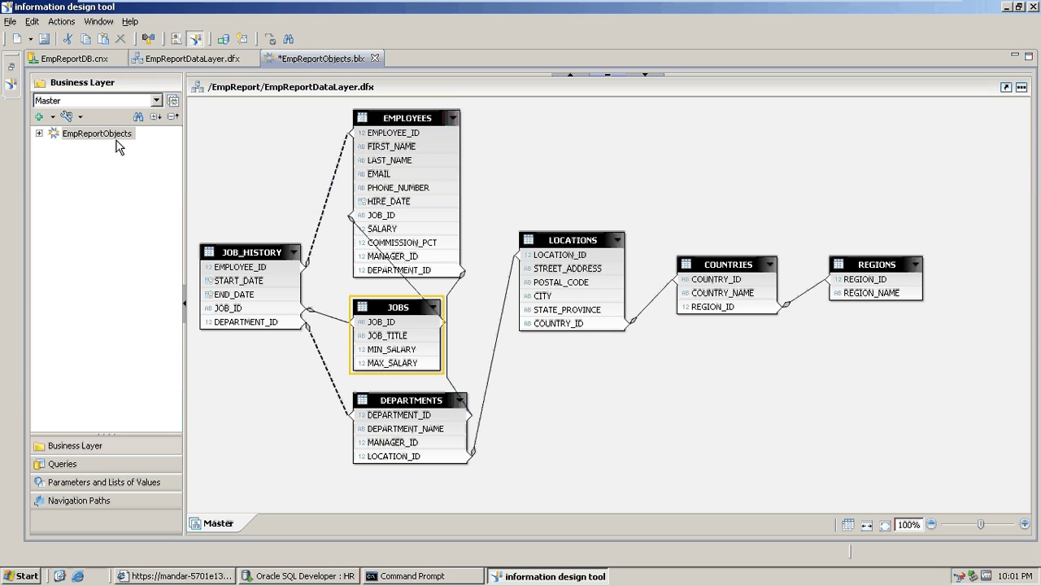
click(38, 132)
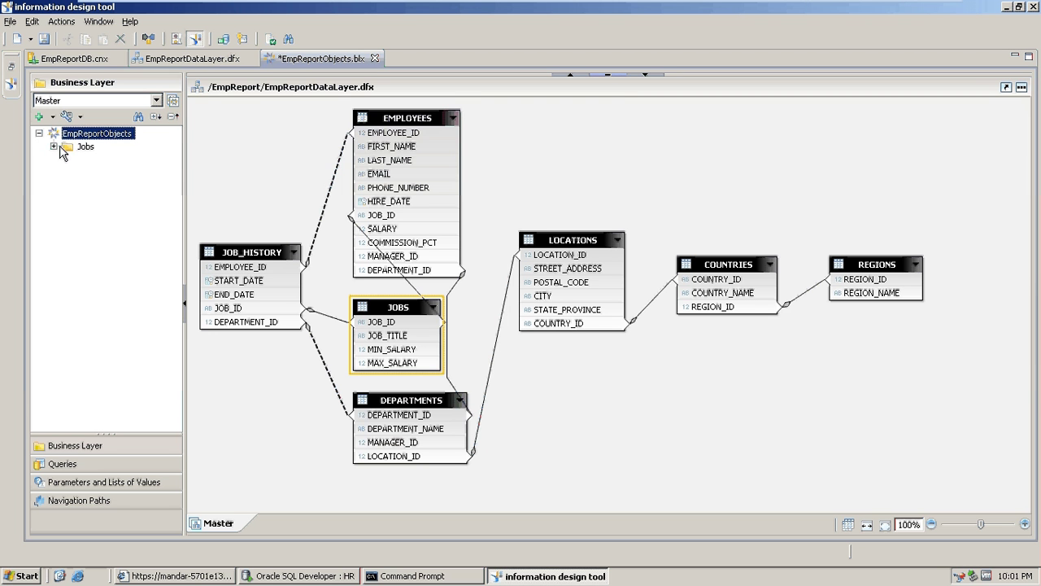
click(54, 146)
click(104, 159)
click(111, 173)
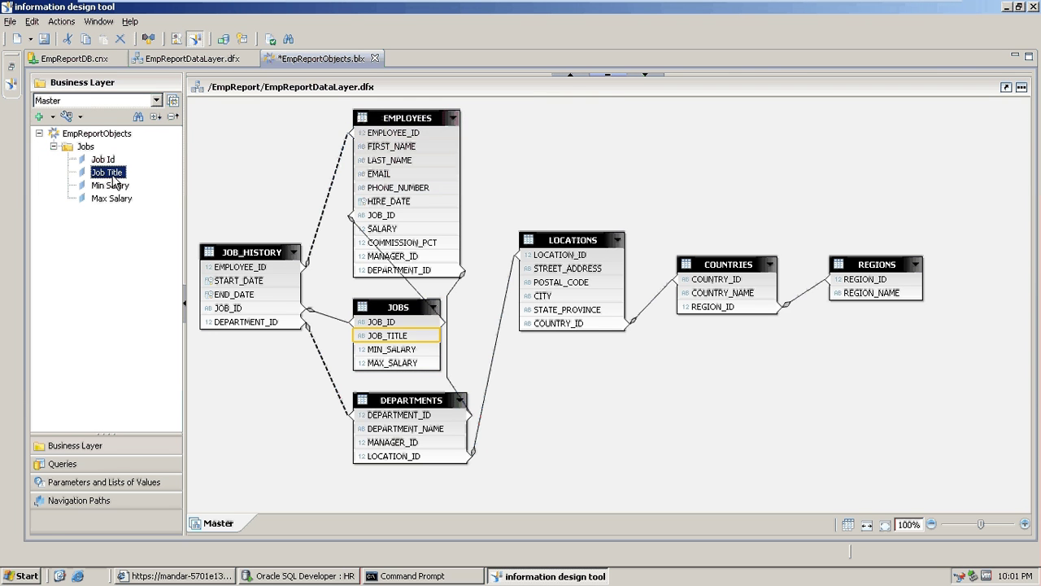
click(110, 186)
click(112, 198)
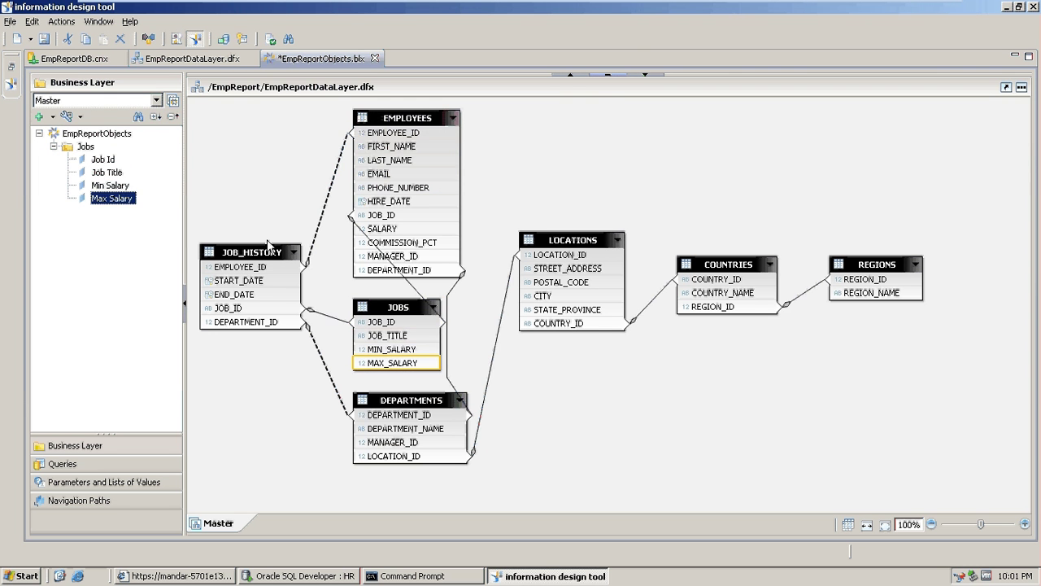
Add the DEPARTMENTS table to the EmpReportObjects business layer and expand its folder.
click(266, 239)
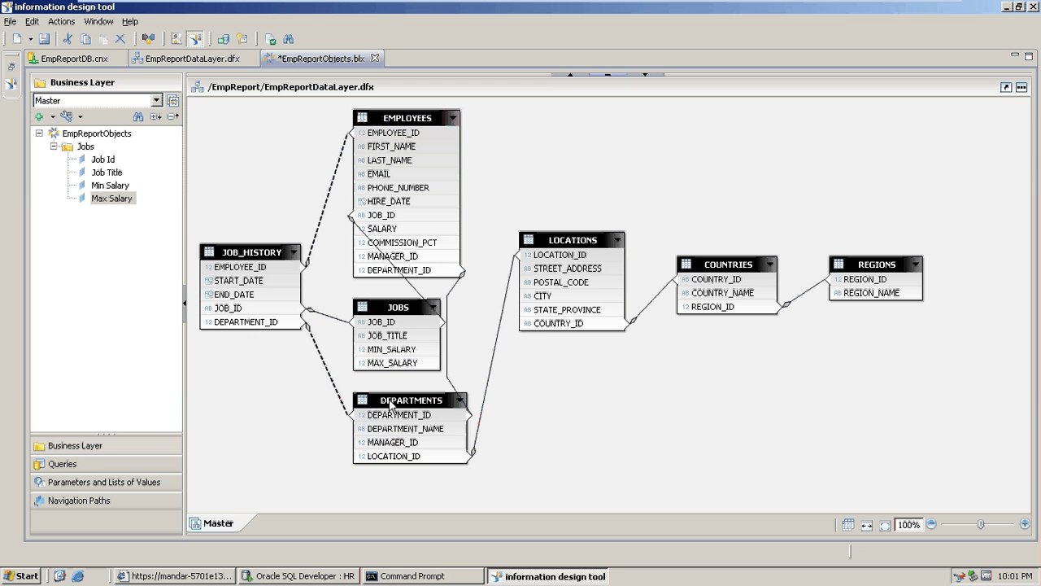
drag(390, 407, 105, 137)
click(54, 146)
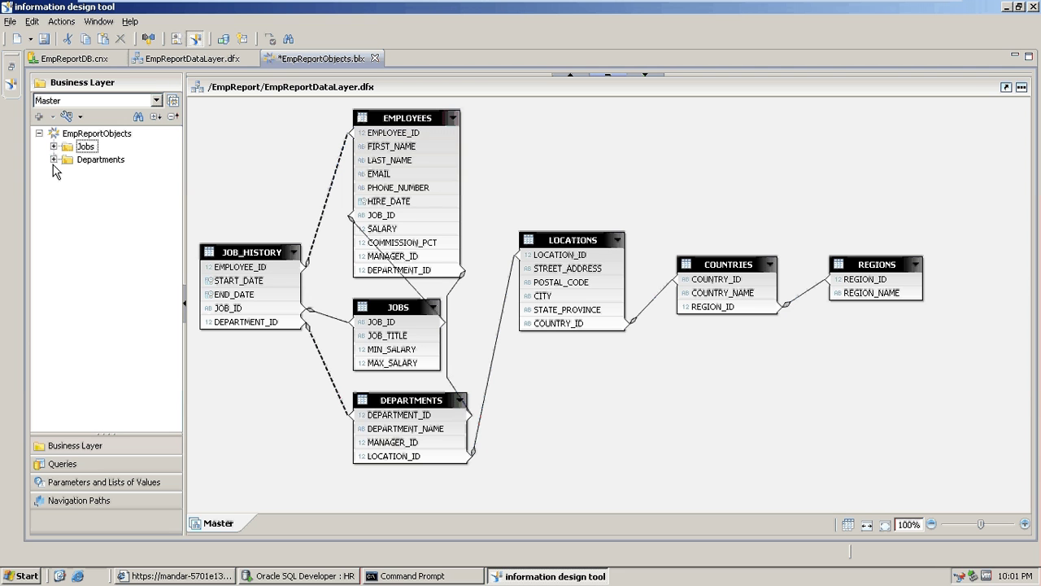
click(53, 160)
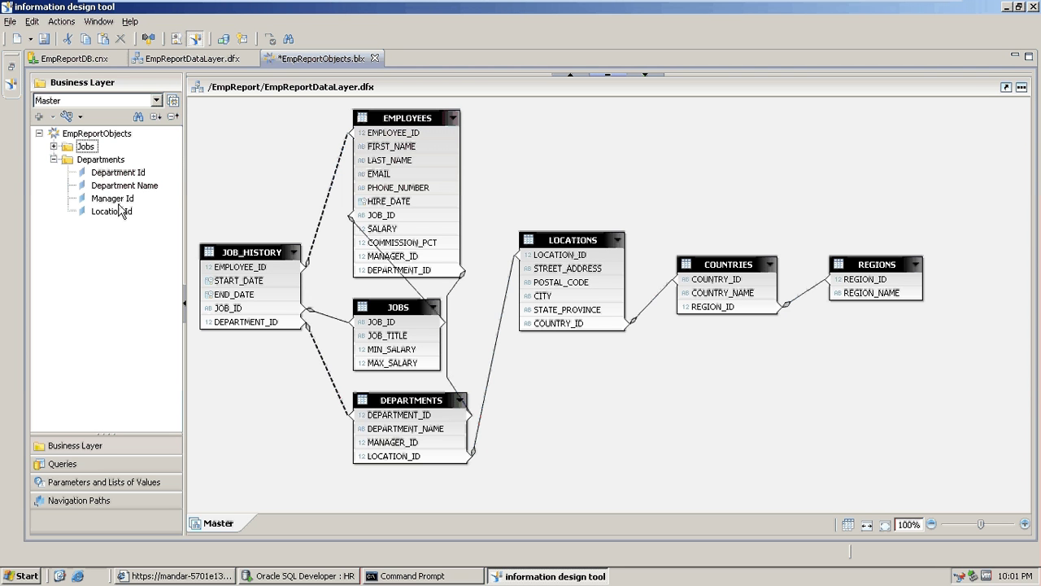
Delete the Manager Id and Location Id objects from the Departments folder.
click(112, 199)
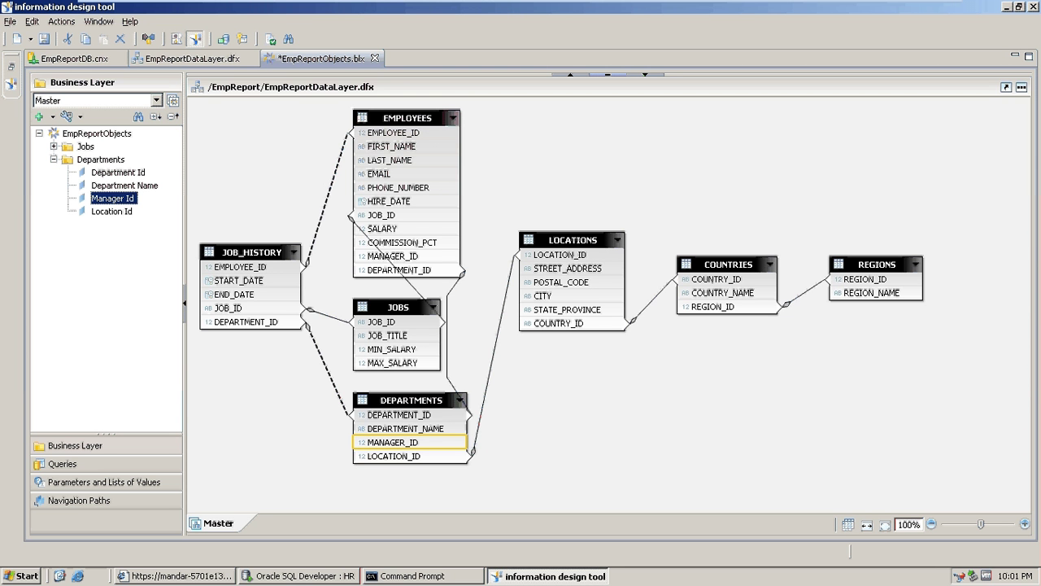
key(Delete)
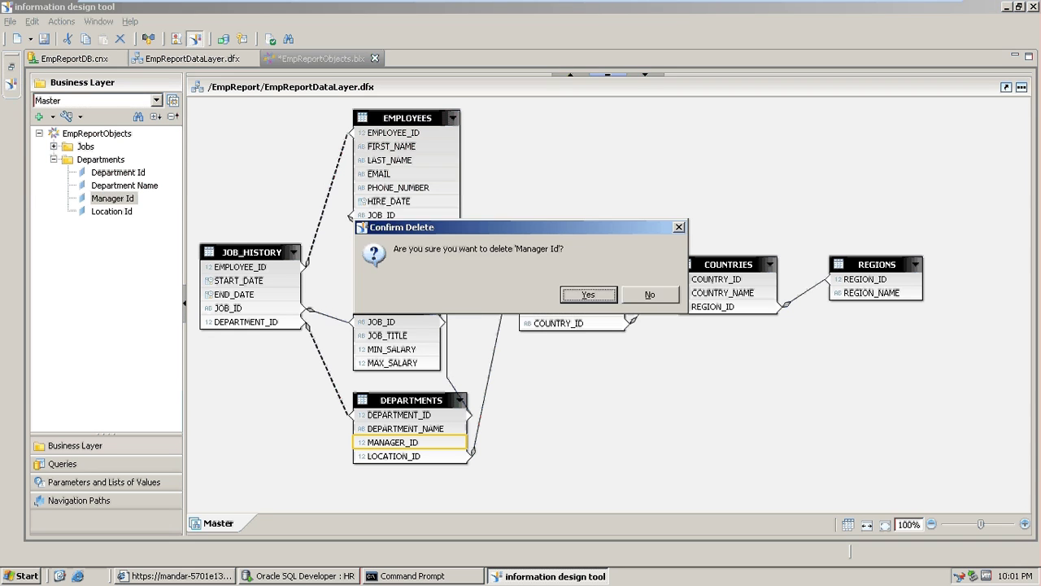
key(Return)
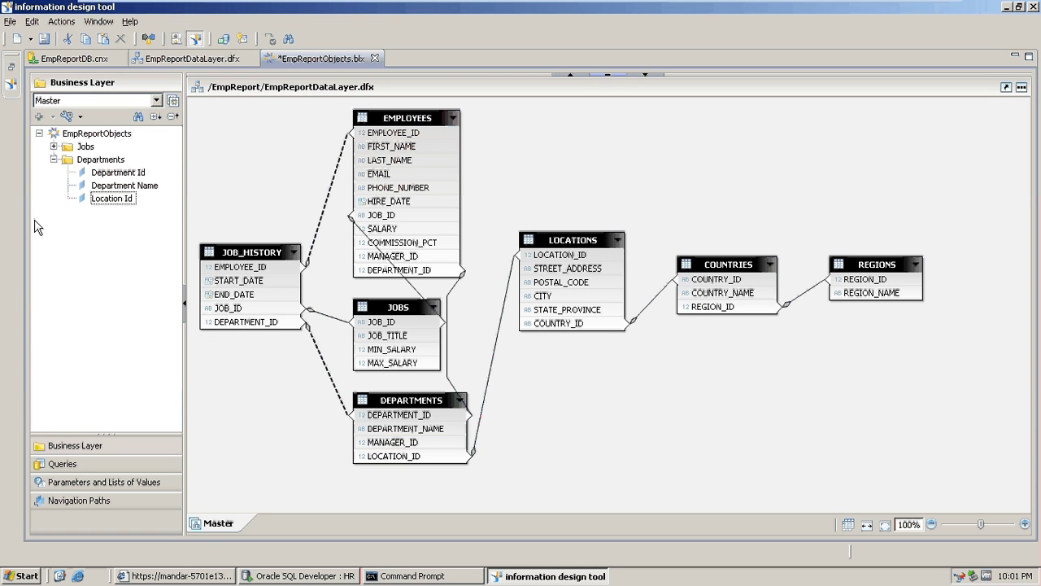
click(96, 196)
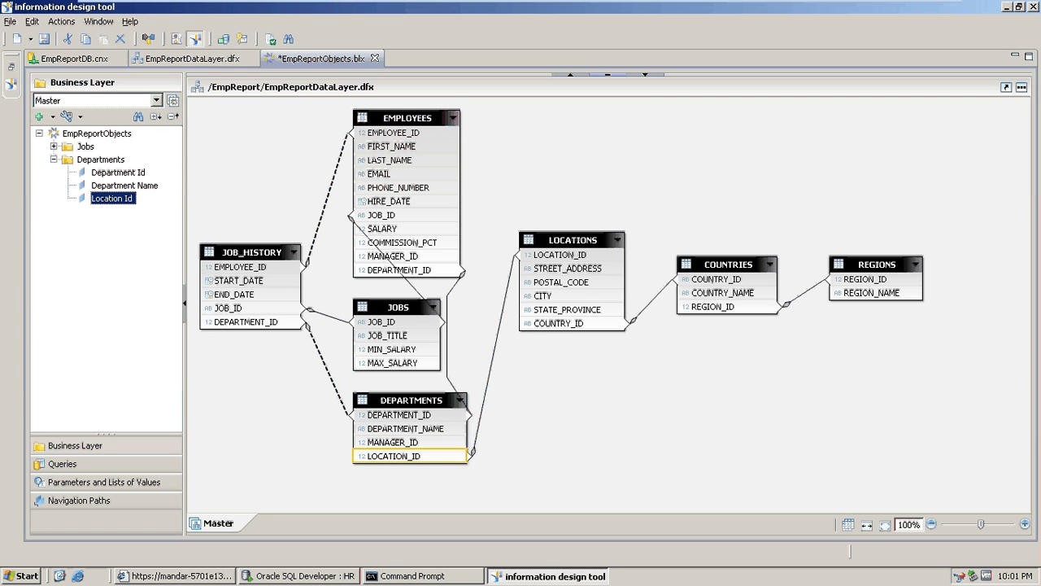
key(Delete)
key(Return)
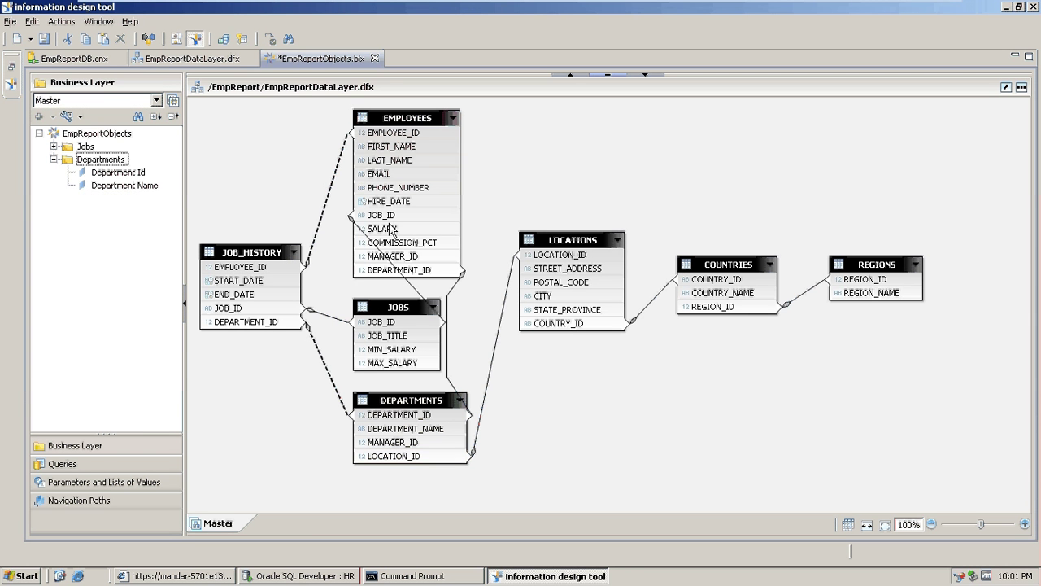
Add the LOCATIONS table to the business layer and delete Country Id from its folder.
click(570, 244)
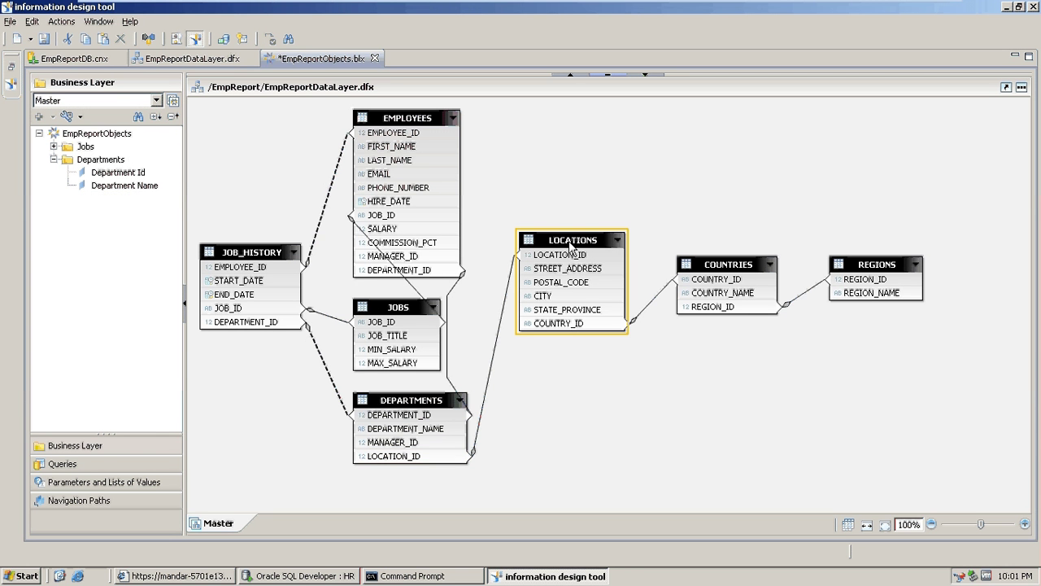
drag(569, 248, 118, 157)
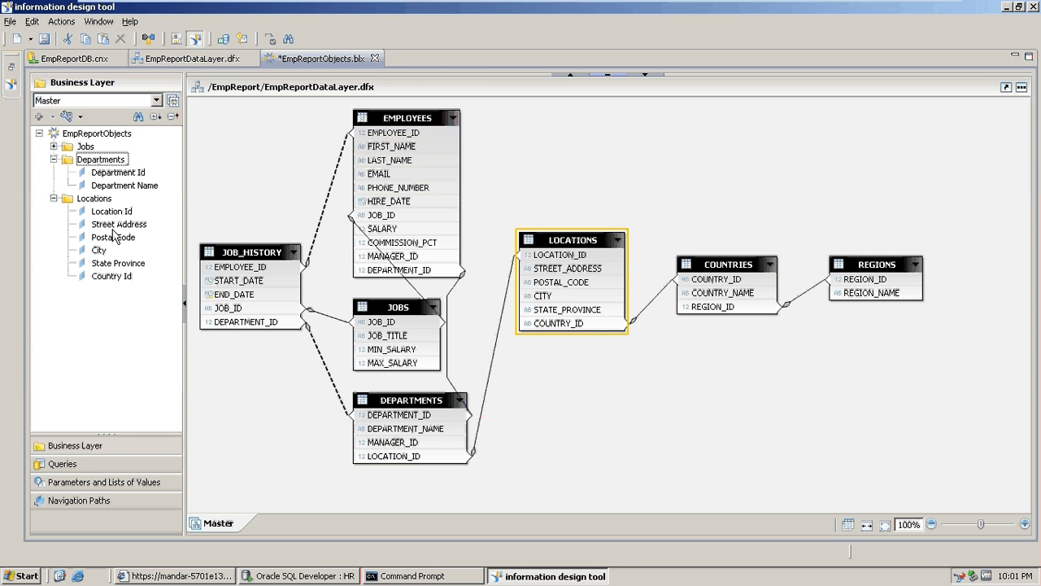
click(111, 237)
click(100, 251)
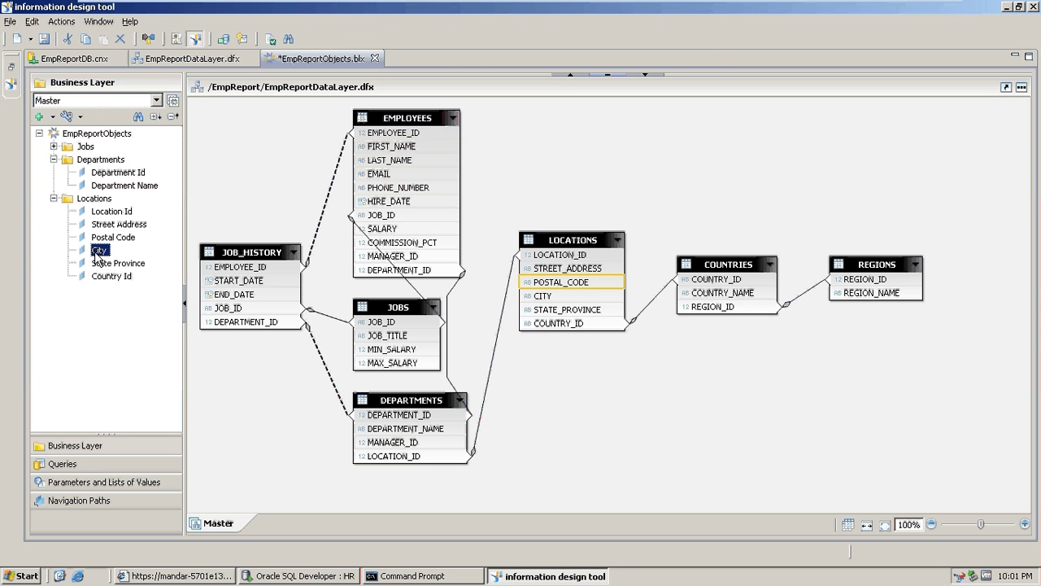
click(114, 264)
click(114, 277)
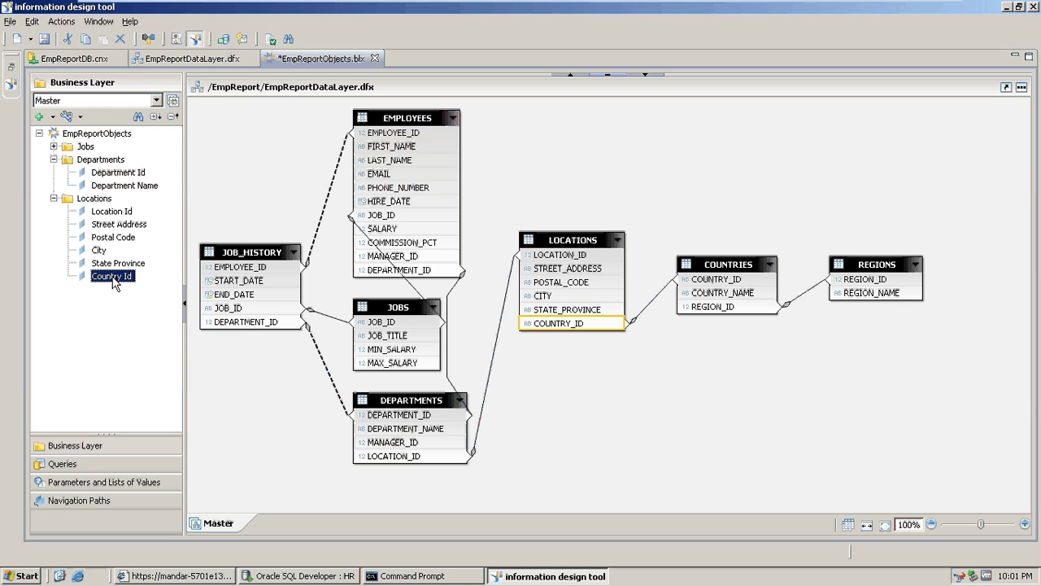
key(Delete)
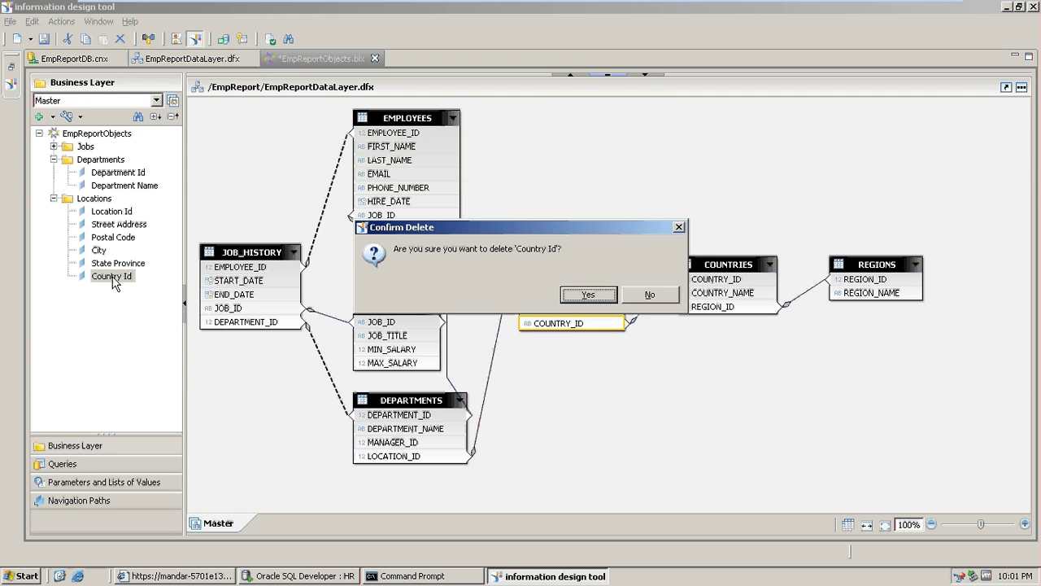
key(Return)
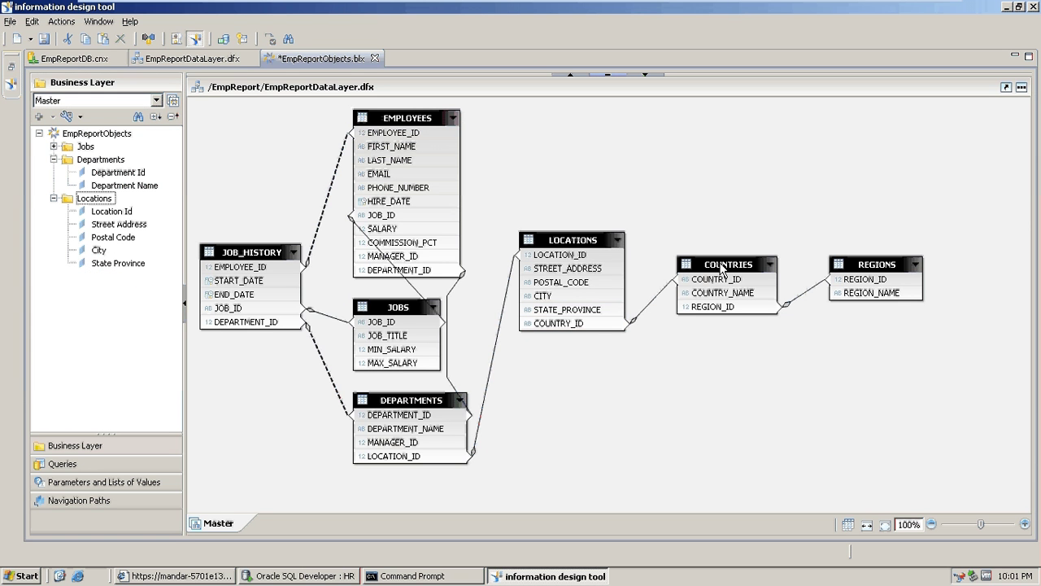
Add the COUNTRIES table to the EmpReportObjects business layer and delete Region Id from its folder.
drag(721, 269, 93, 133)
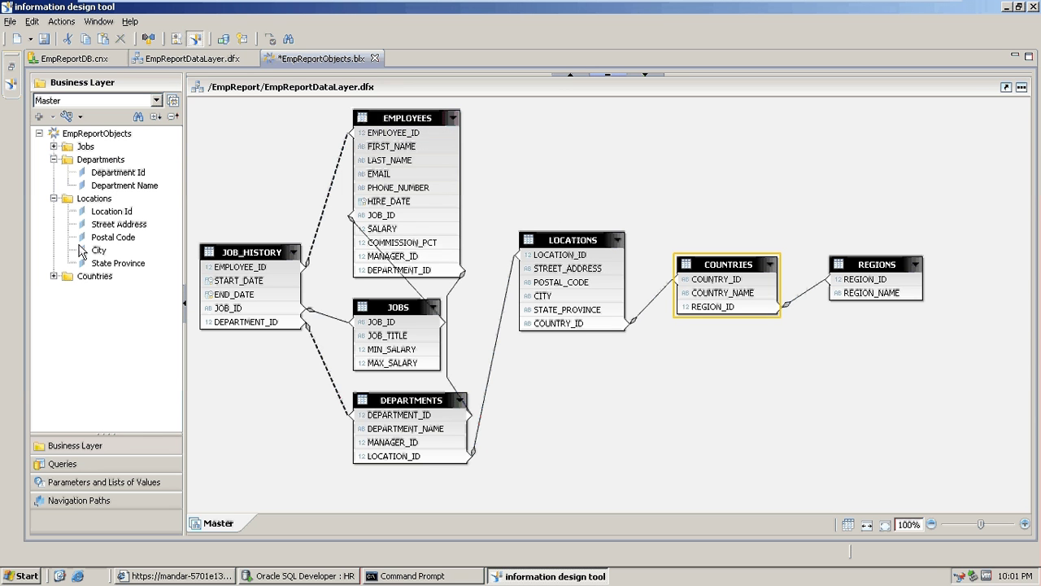
click(53, 275)
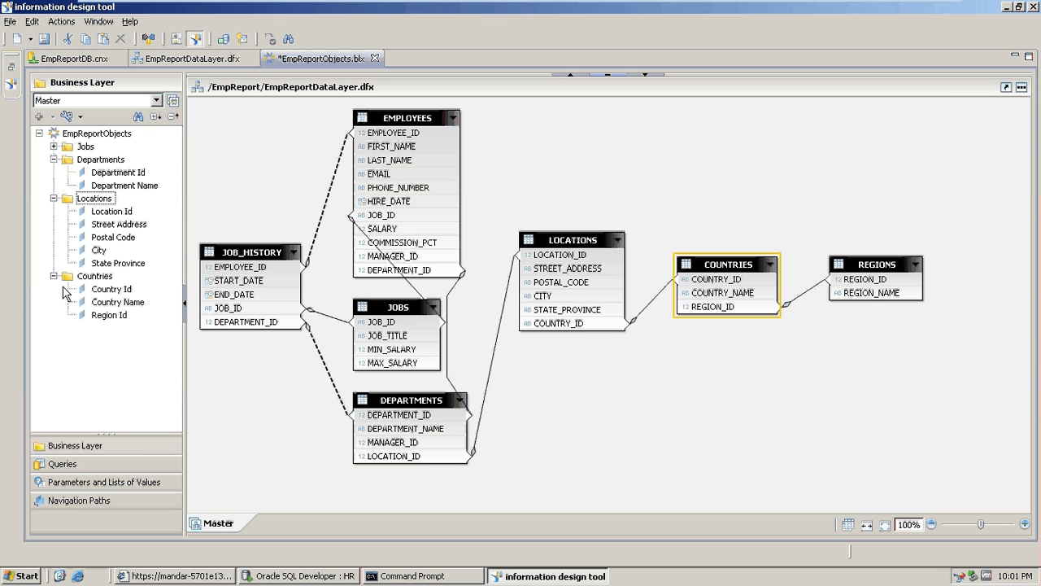
click(109, 316)
key(Delete)
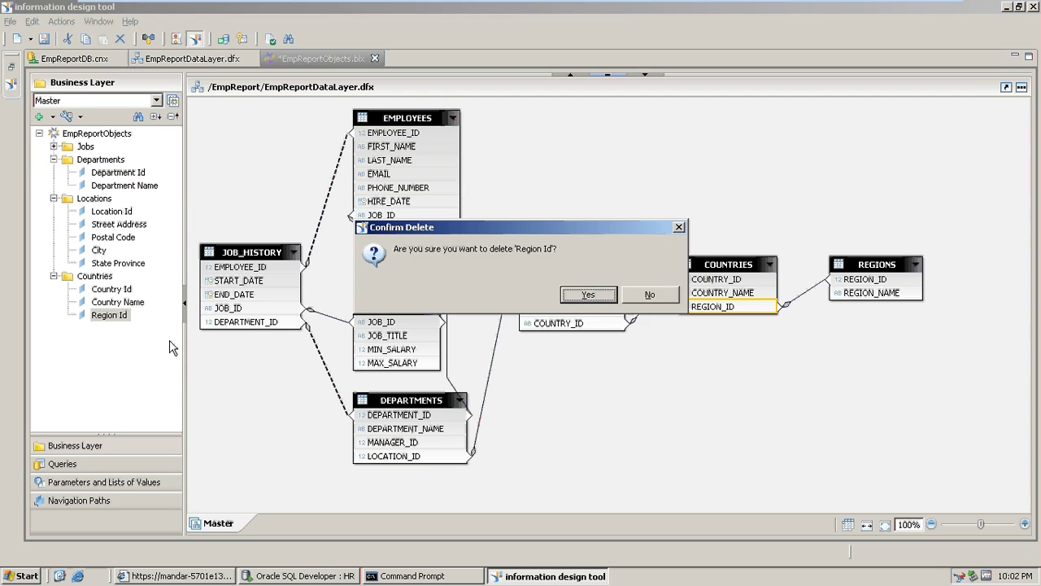
key(Return)
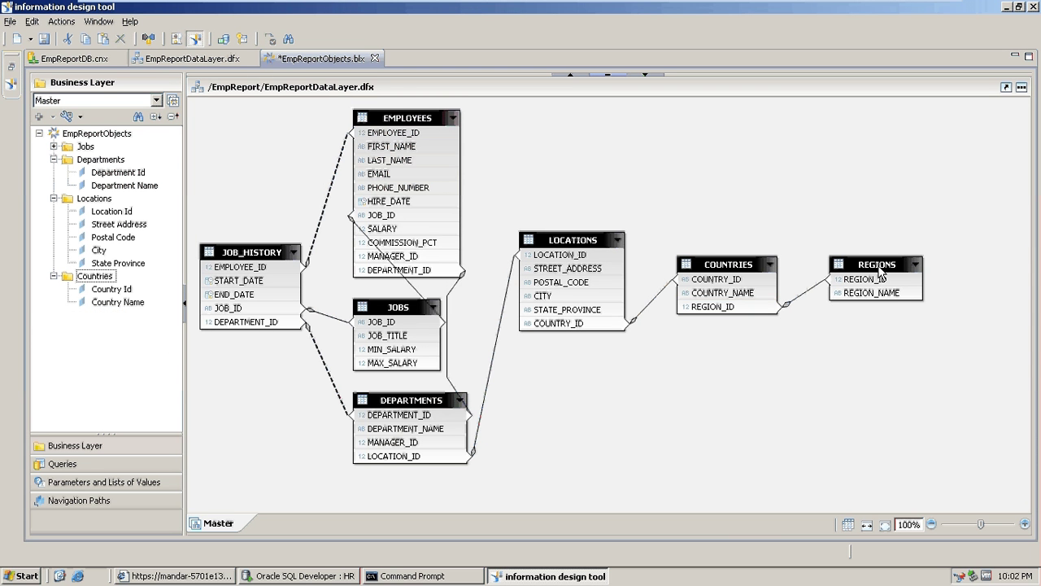
Add the REGIONS table to the business layer and review the Region Id and Region Name objects in its folder.
drag(846, 265, 68, 138)
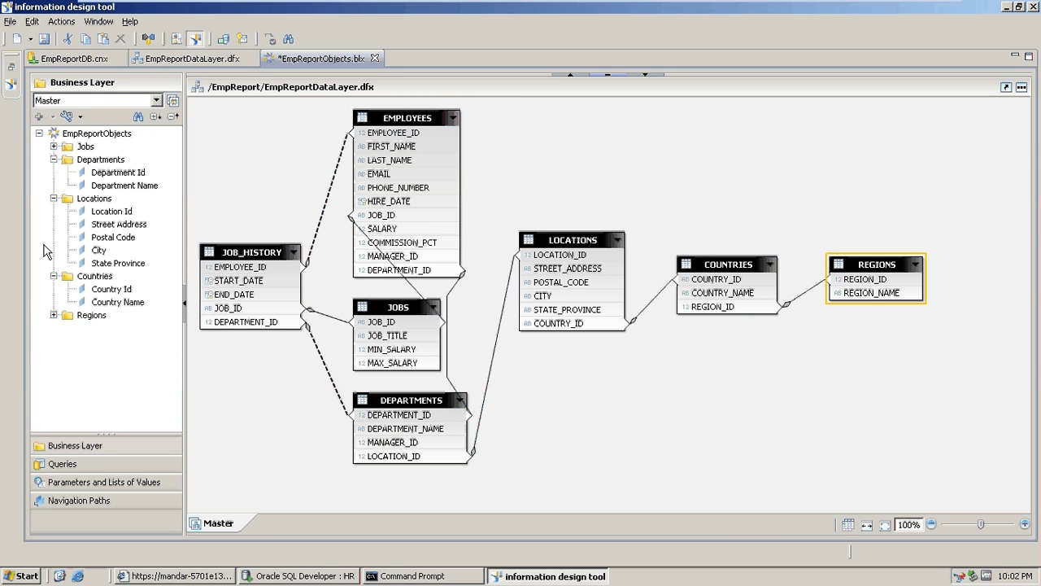
click(101, 329)
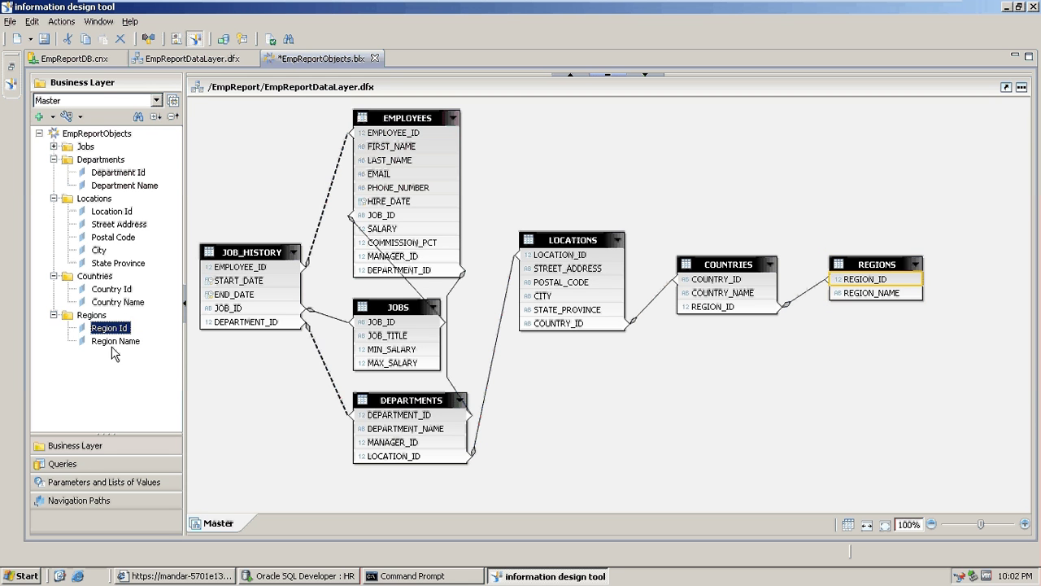
click(113, 341)
click(109, 328)
click(283, 383)
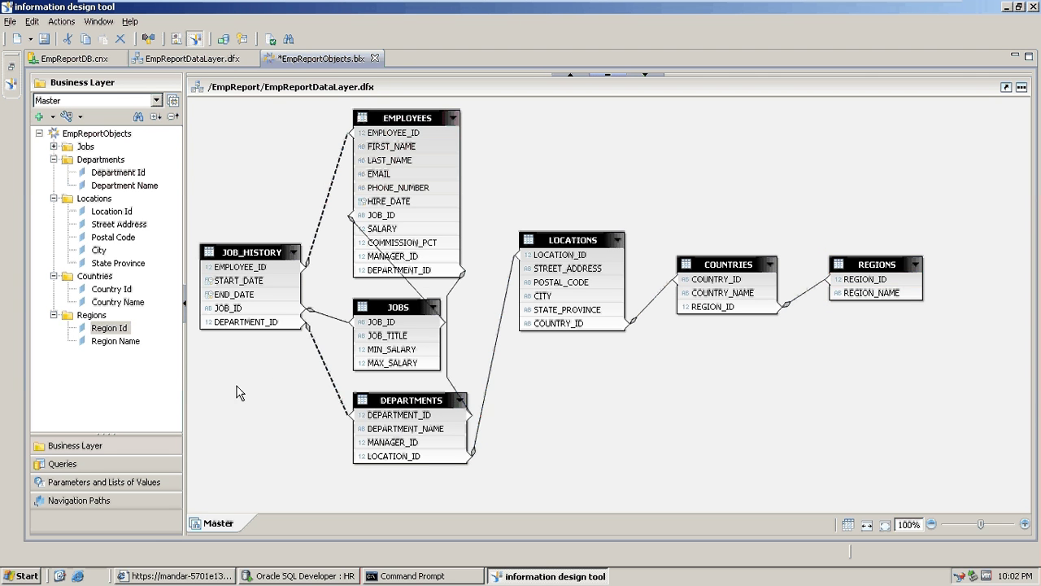
Collapse the Departments, Locations, Countries and Regions folders in the business layer.
click(53, 160)
click(54, 173)
click(54, 185)
click(53, 199)
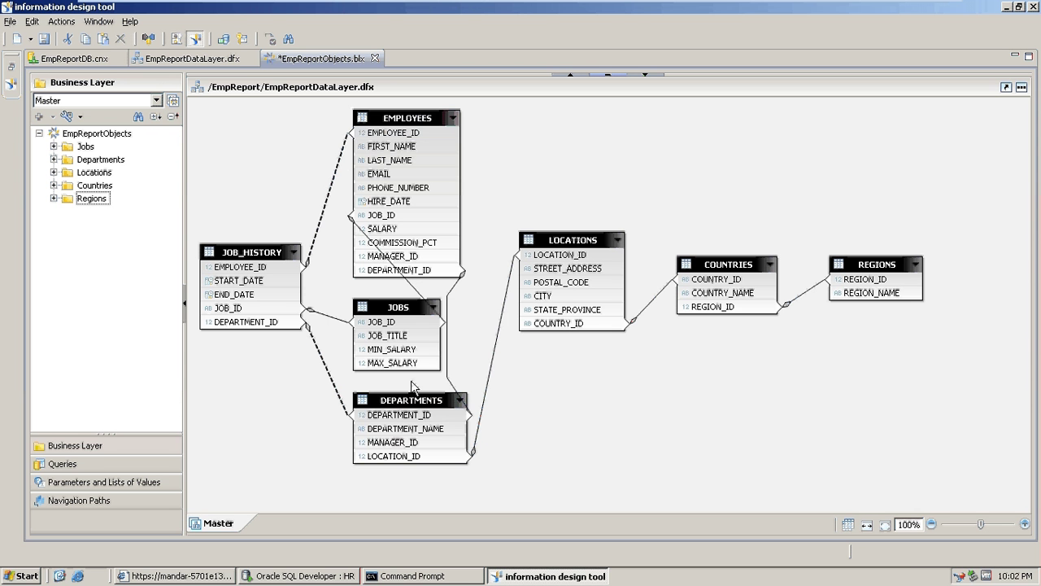
Add the EMPLOYEES table to the business layer, delete Department Id from its folder and collapse the folder.
click(698, 161)
click(399, 122)
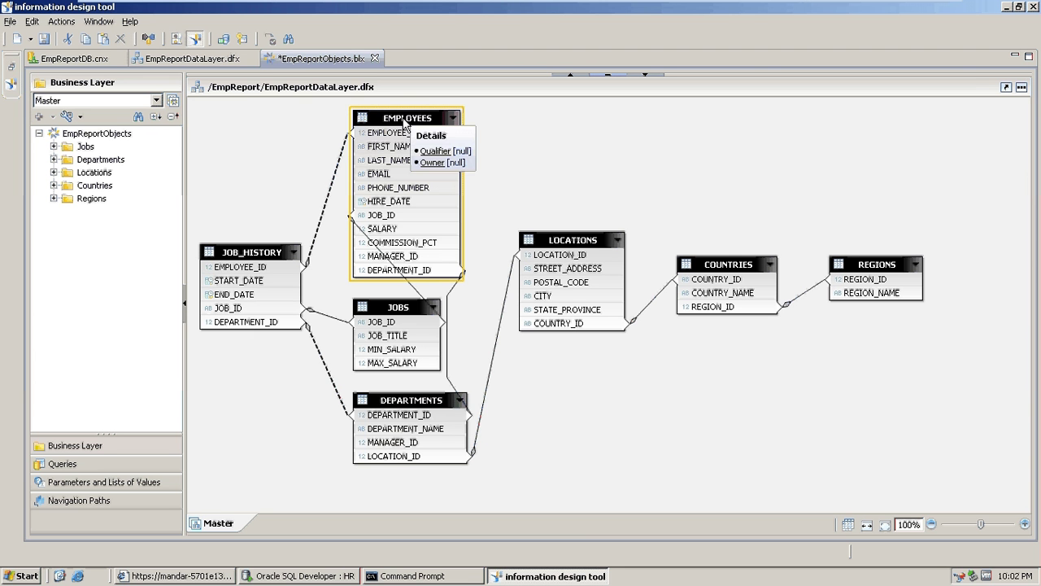
drag(404, 122, 102, 213)
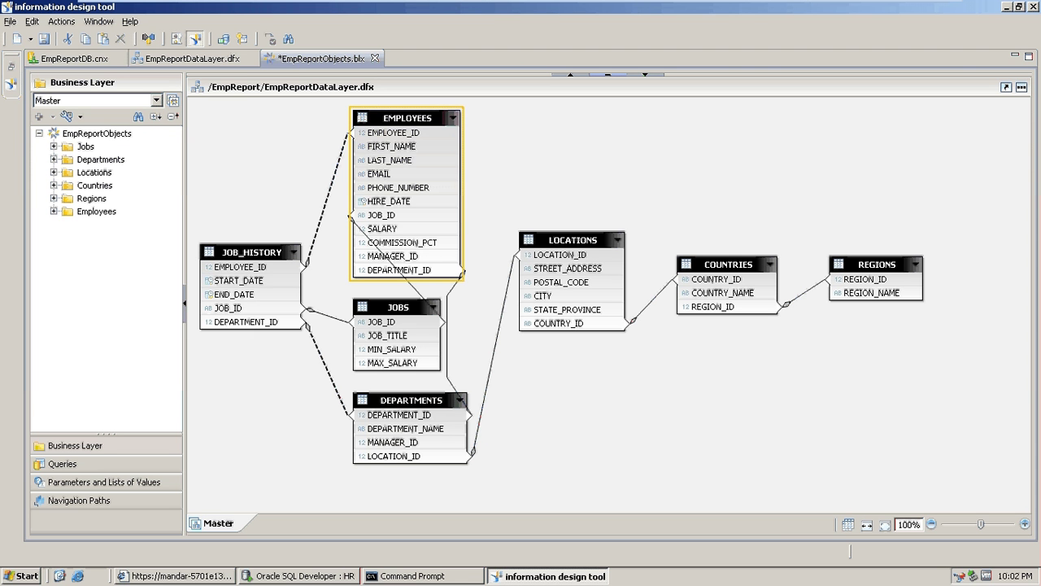
click(53, 212)
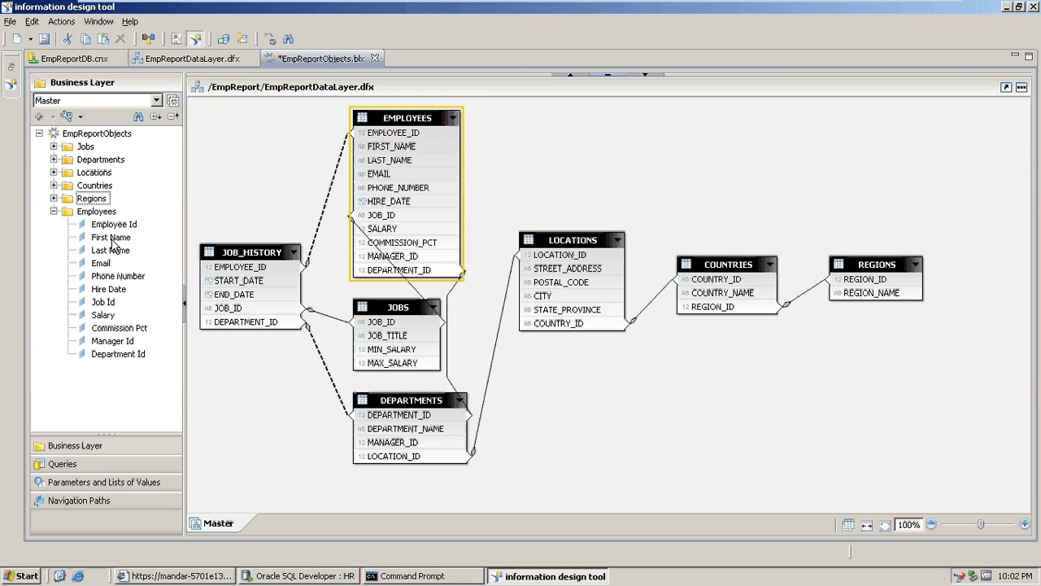
click(114, 355)
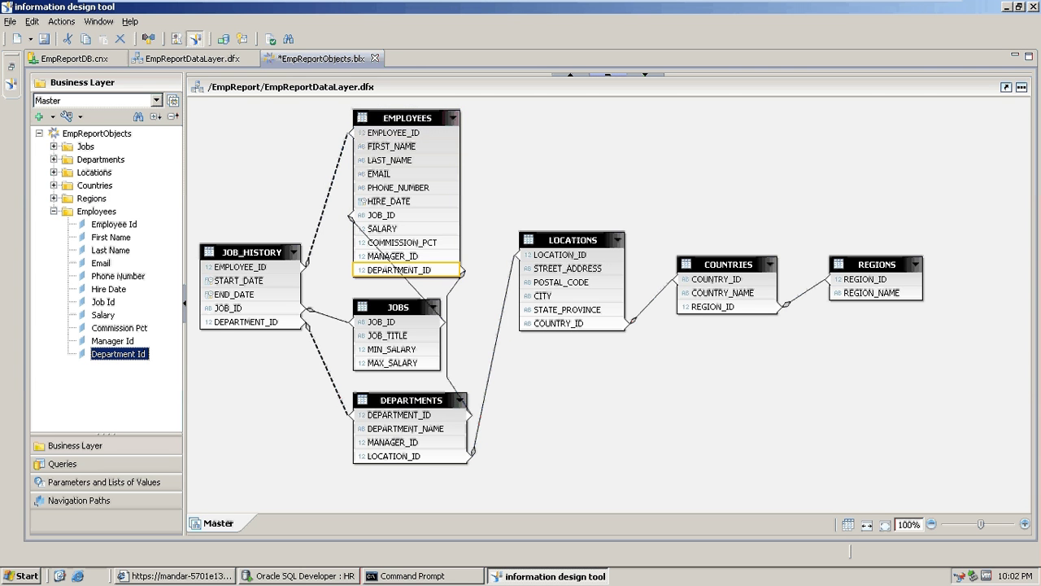
key(Delete)
key(Return)
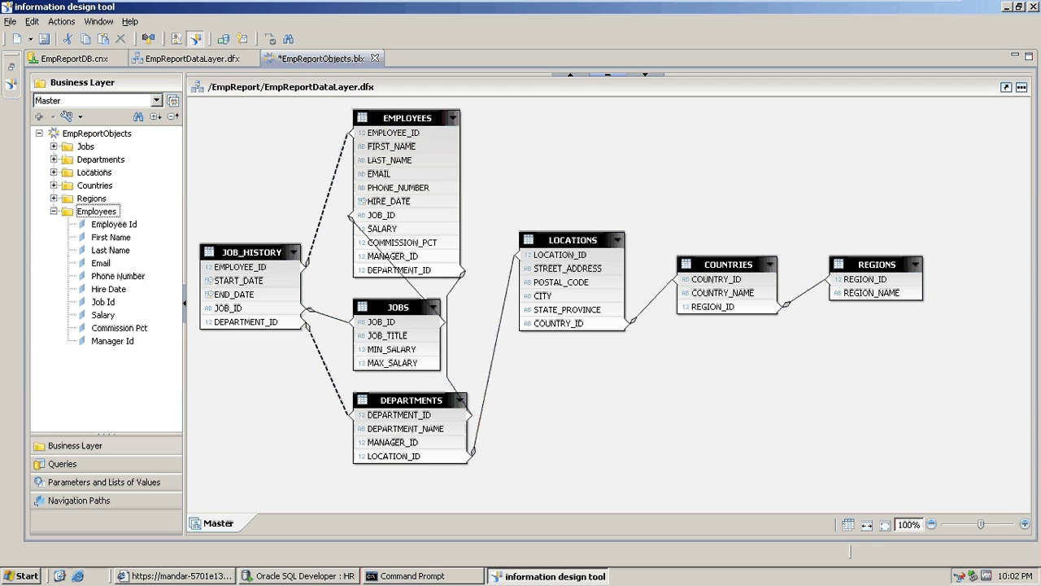
click(274, 180)
click(56, 213)
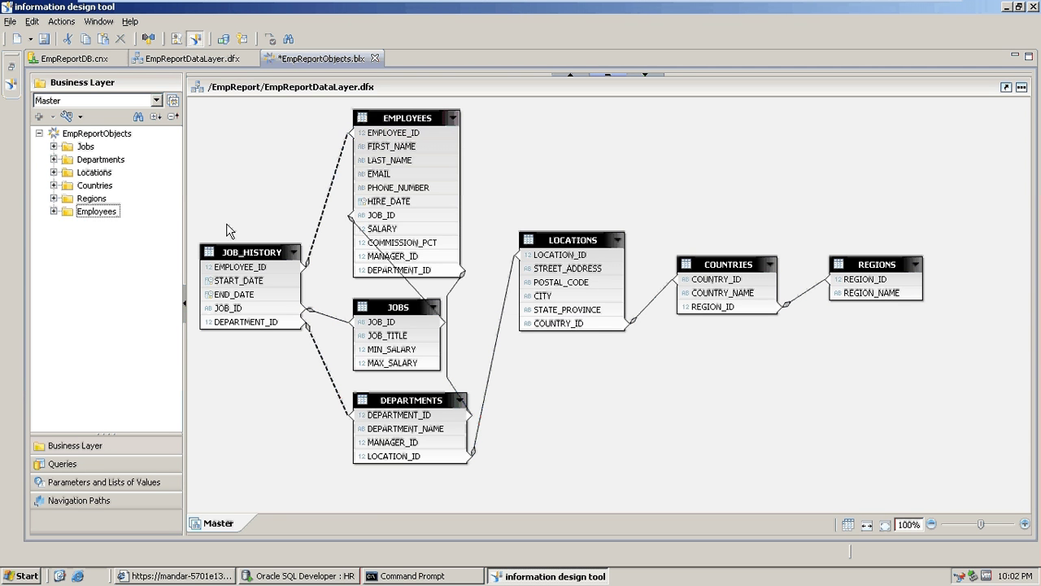
Add the JOB_HISTORY table to the business layer and delete Employee Id from its folder.
drag(226, 252, 110, 160)
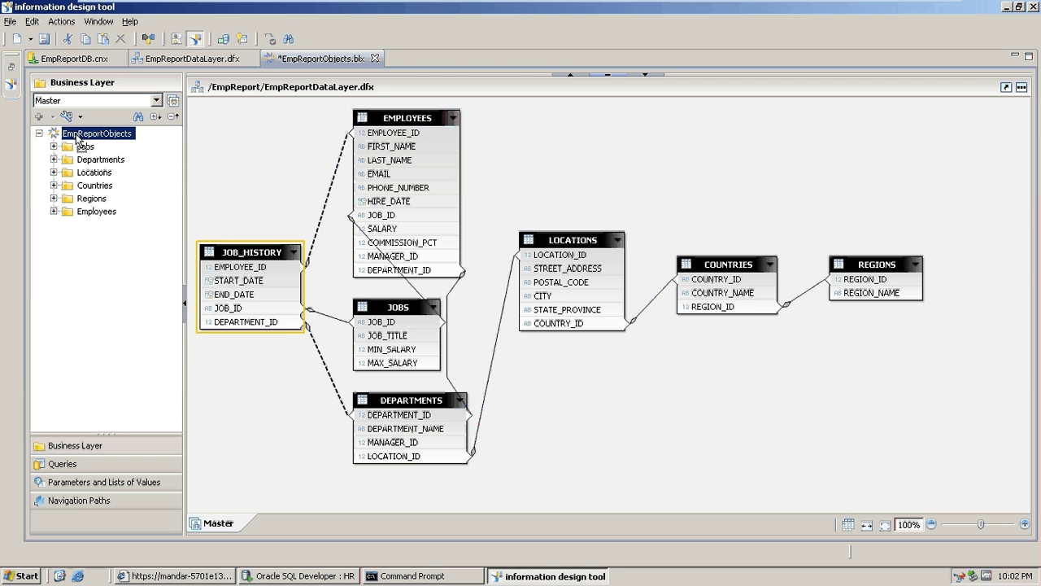
click(54, 224)
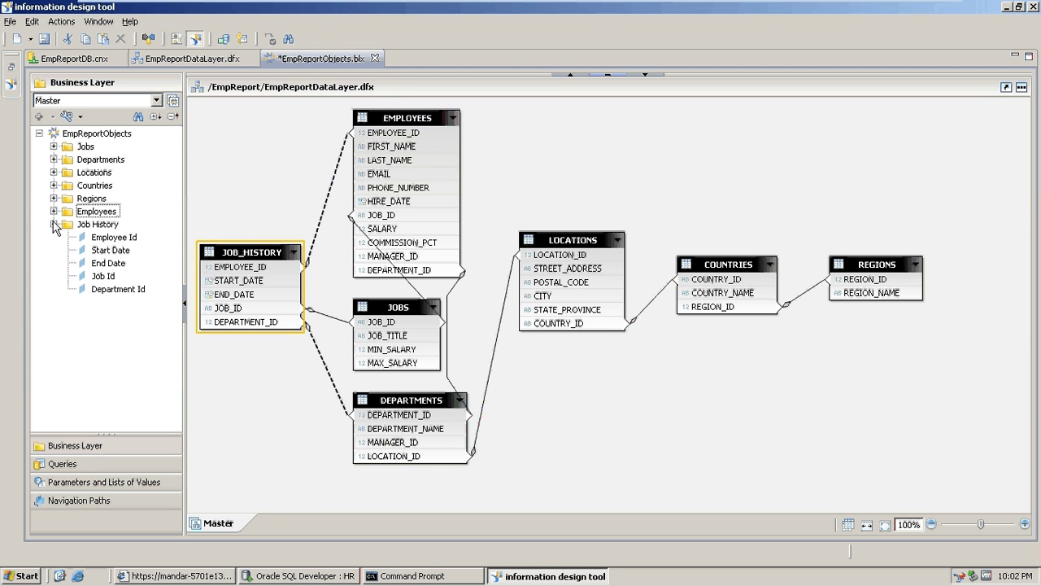
click(114, 237)
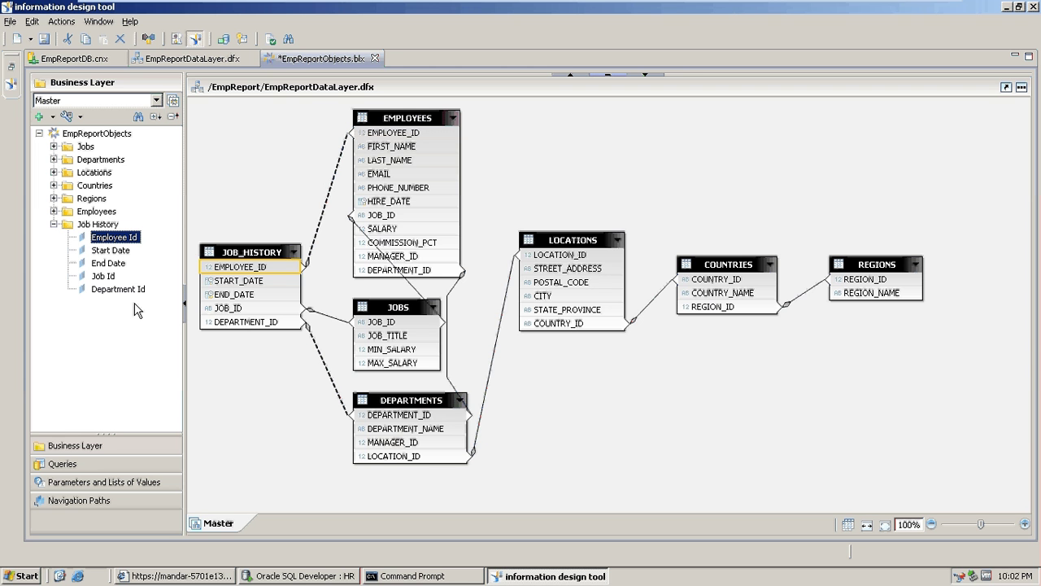
key(Delete)
key(Return)
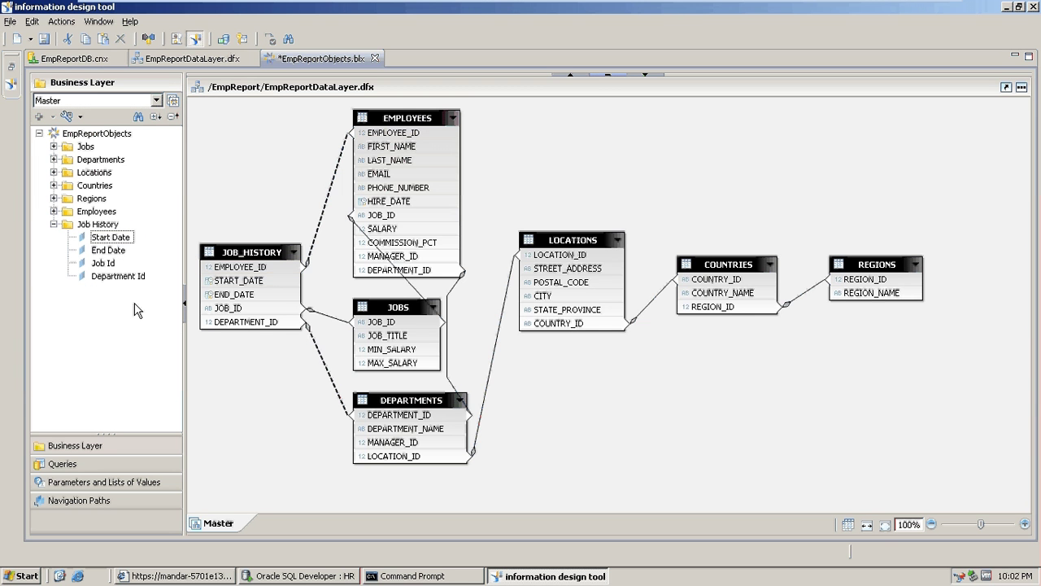
Delete the Job Id and Department Id objects from the Job History folder and collapse the folder.
click(103, 262)
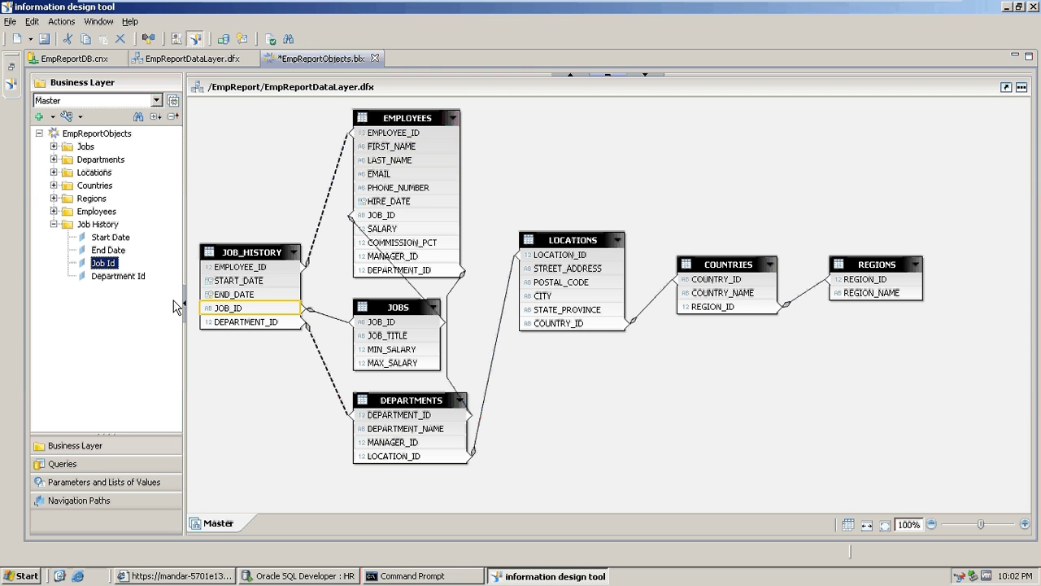
key(shift+Down)
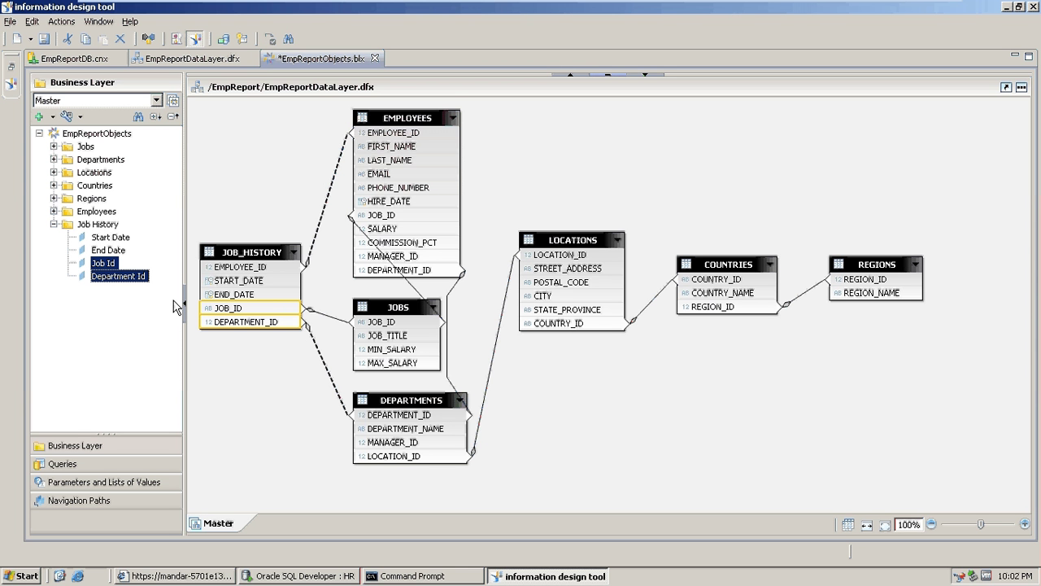
key(Delete)
key(Return)
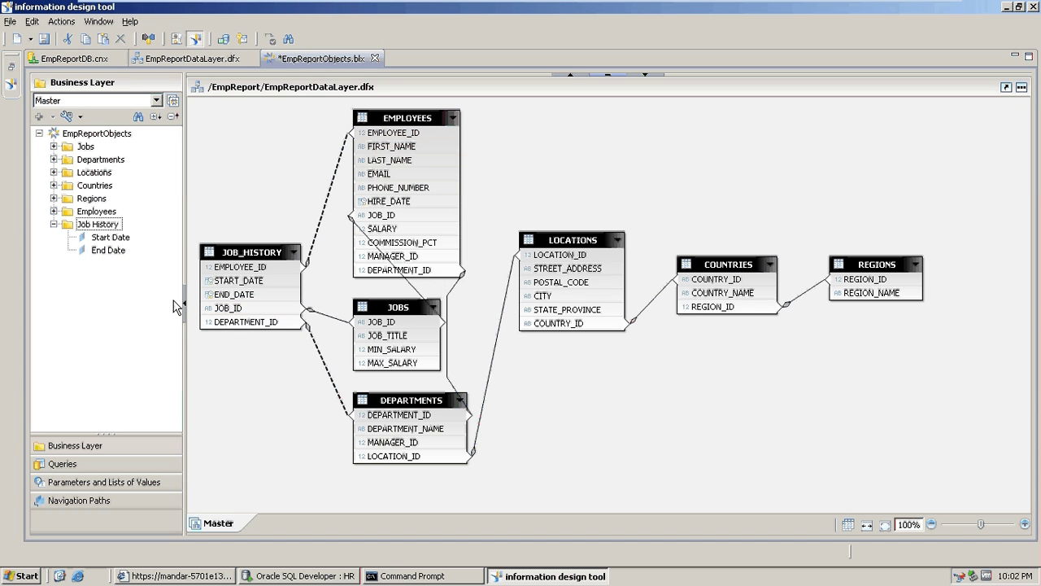
click(54, 224)
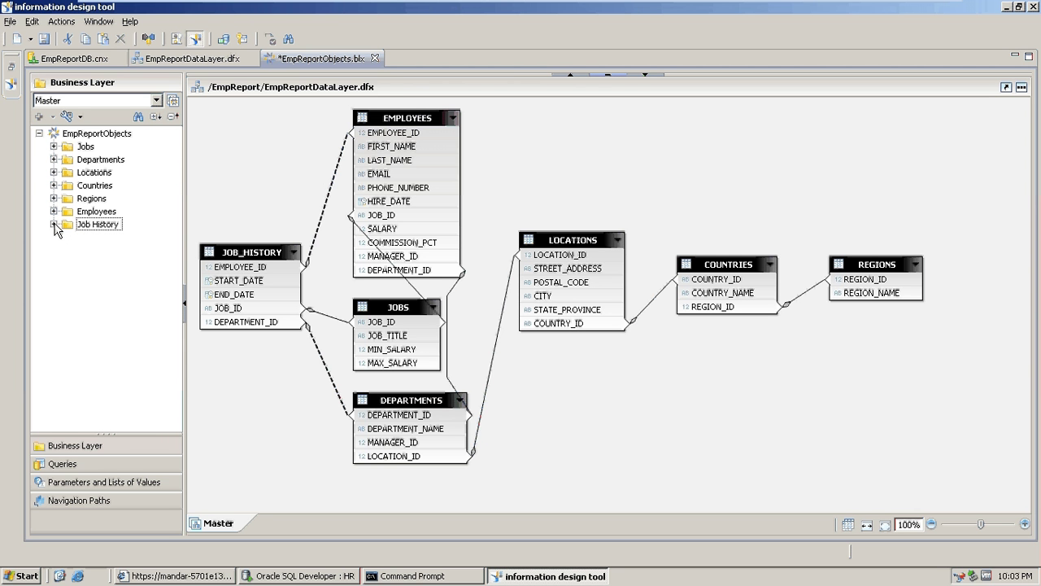
click(54, 224)
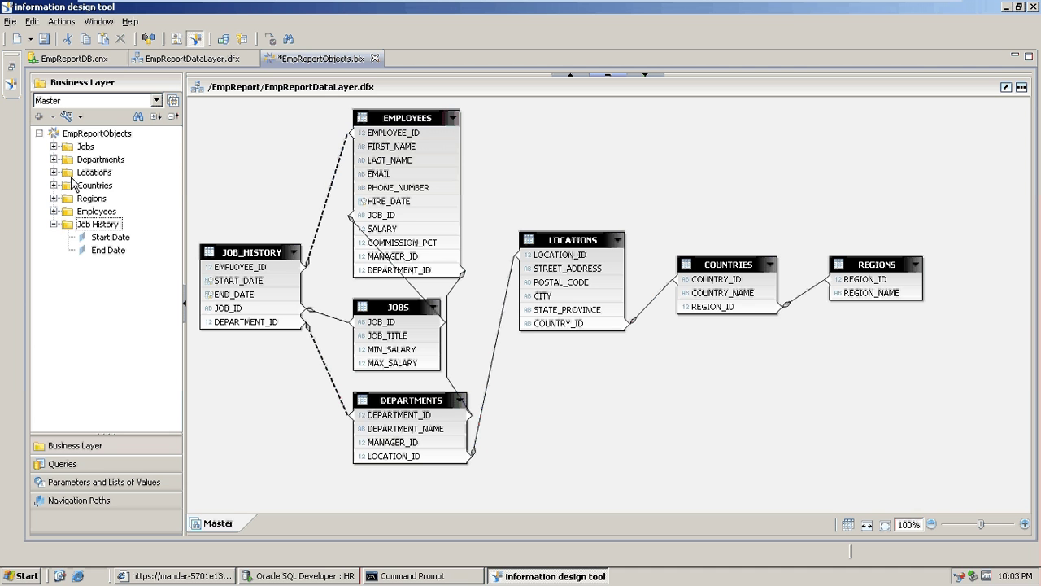
click(53, 224)
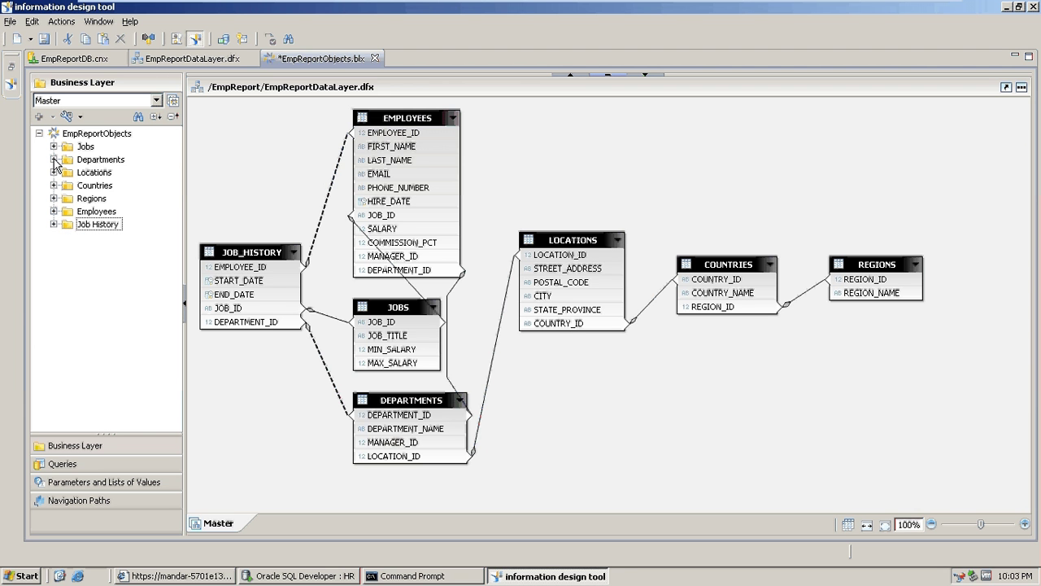
Widen the business layer tree and turn the Employees folder's Salary object into a measure with the Sum aggregation function.
click(54, 211)
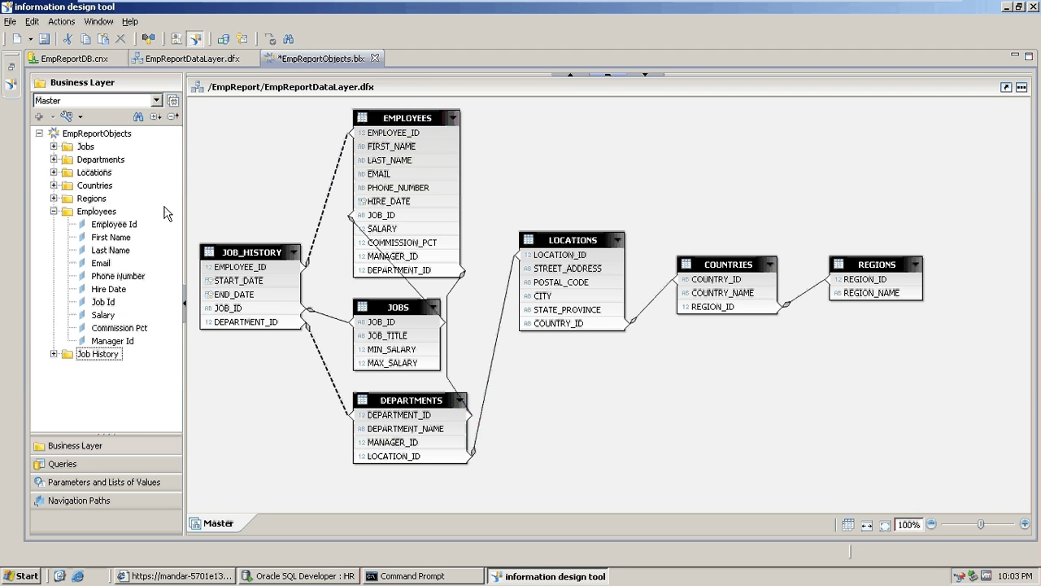
drag(185, 204, 232, 205)
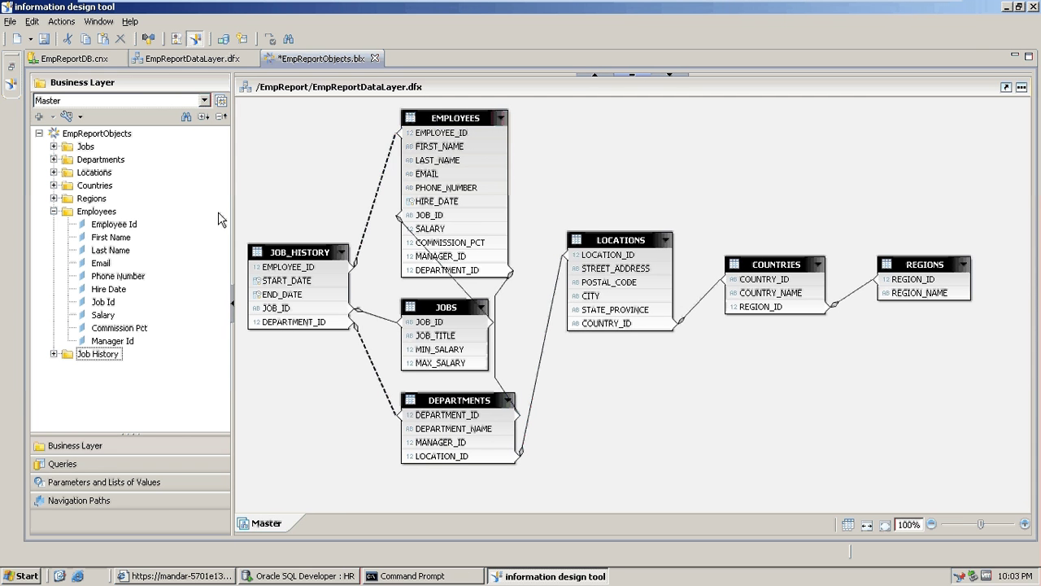
click(105, 315)
right_click(112, 315)
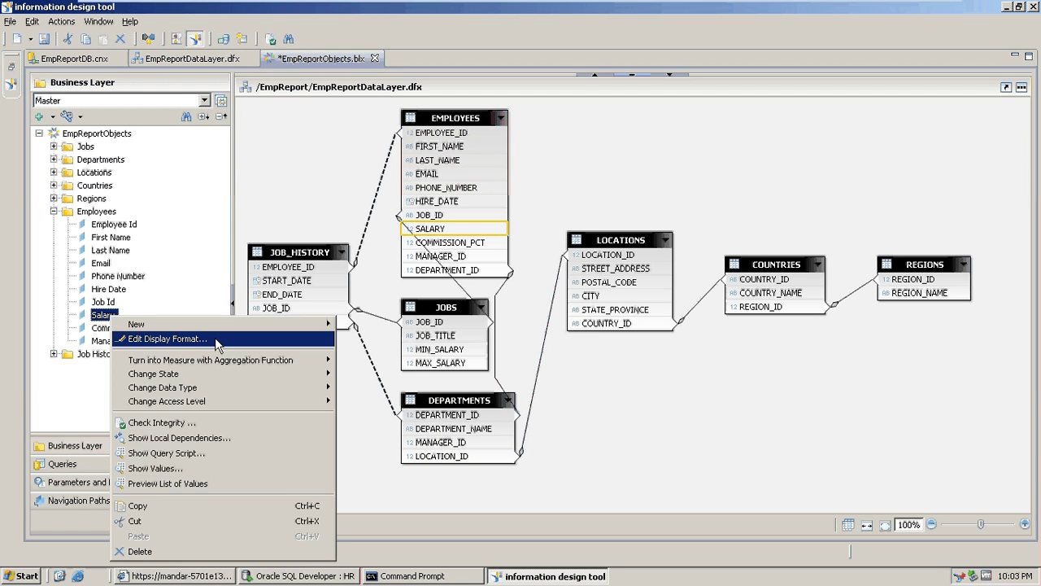
mouse_move(215, 363)
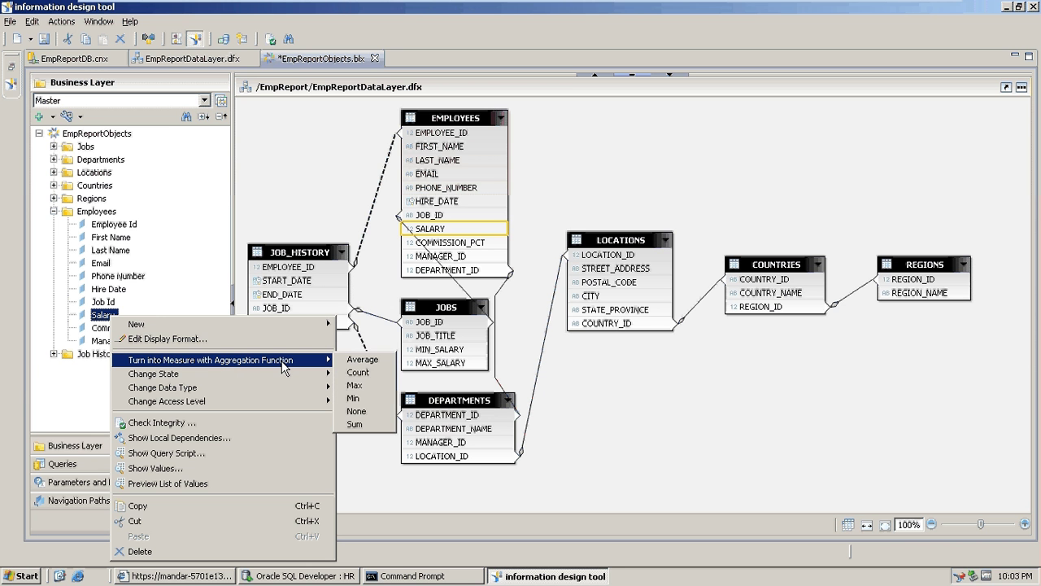
click(360, 425)
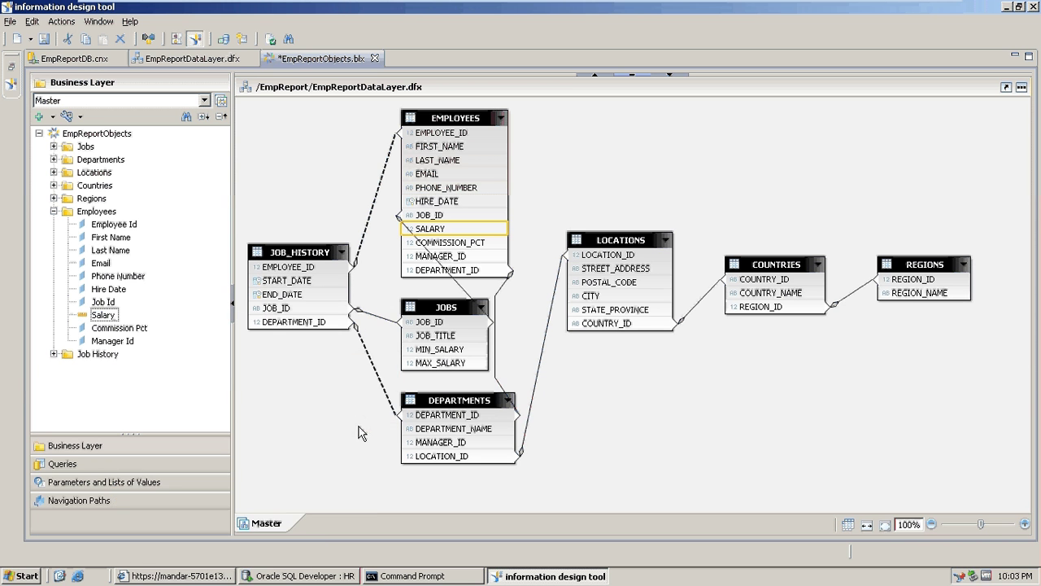
Turn Commission Pct in the Employees folder into a measure with aggregation function None and save the business layer.
click(127, 330)
right_click(128, 332)
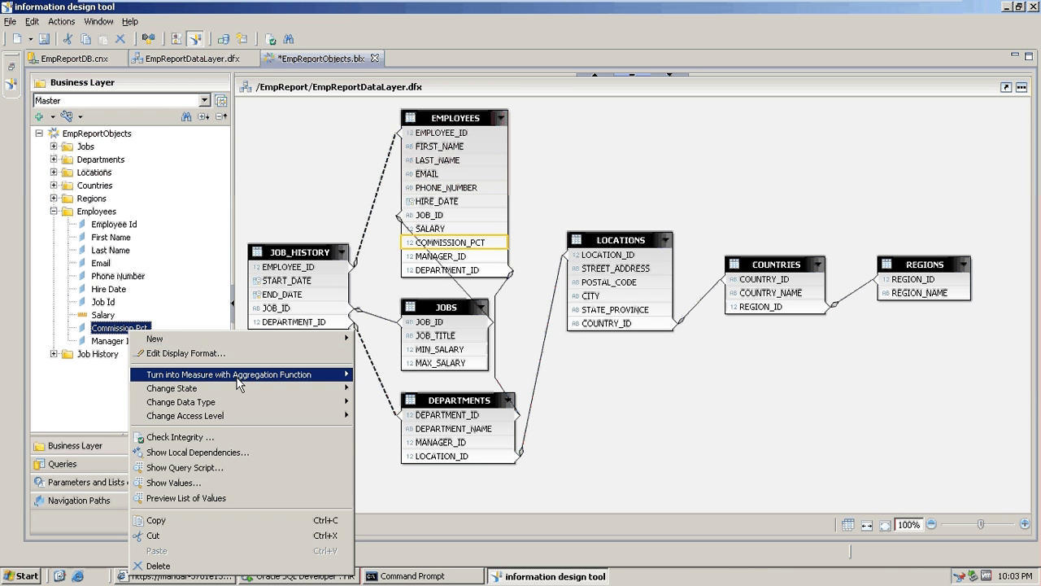
mouse_move(269, 375)
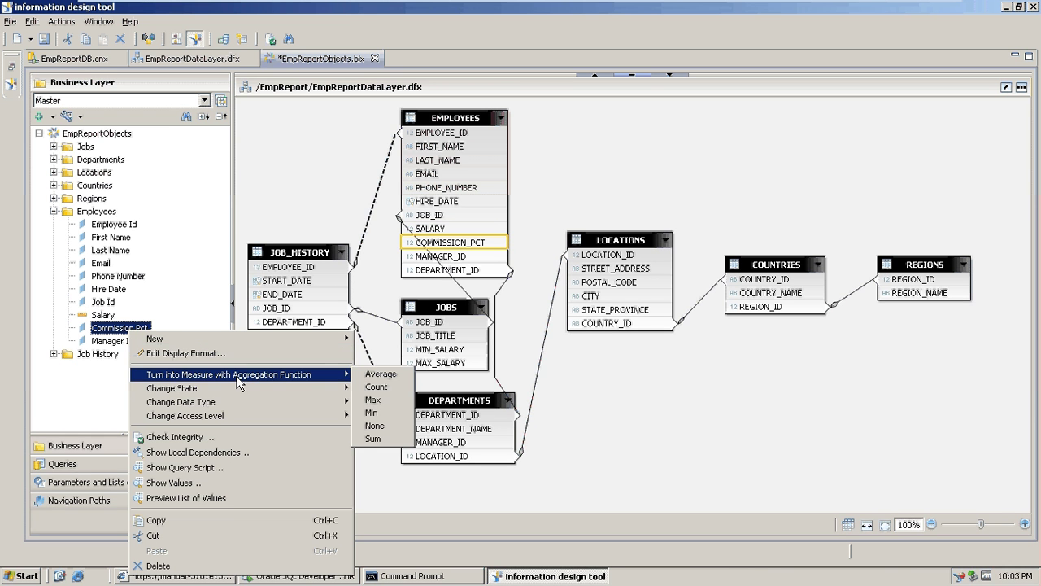
click(380, 426)
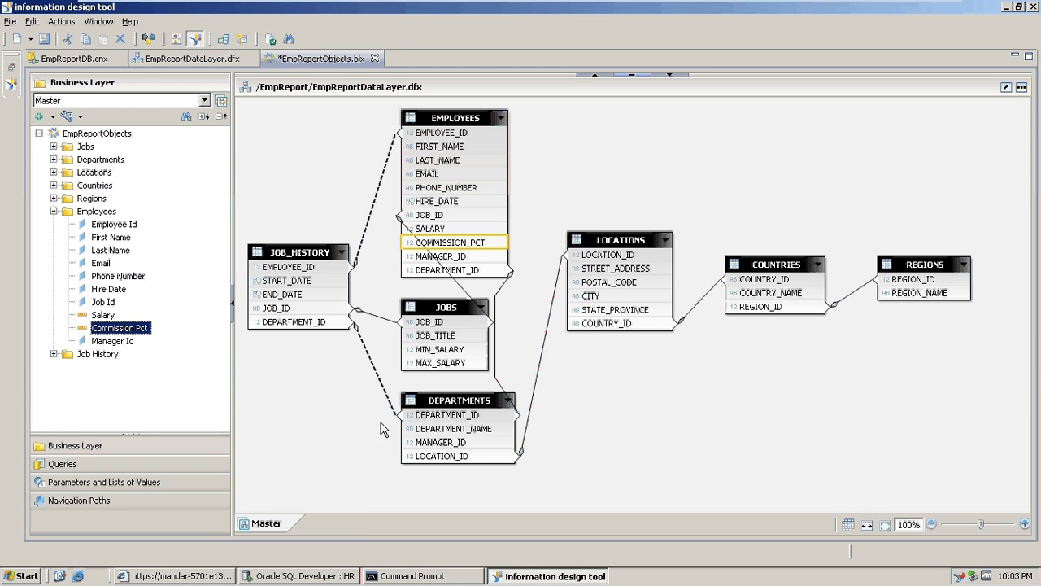
click(44, 38)
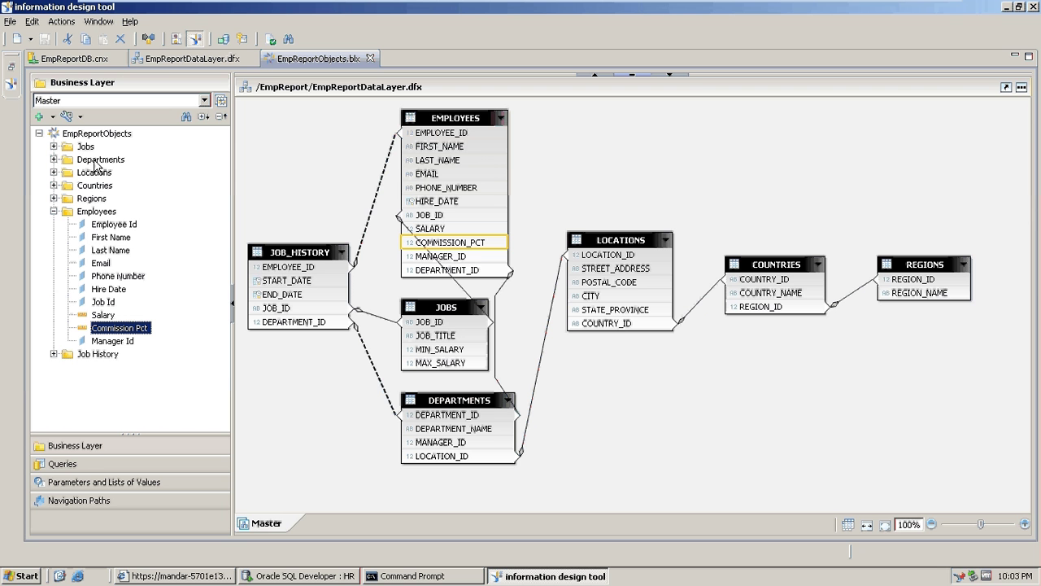
Expand the Job History folder and open the Salary measure's properties to examine its SQL definition.
click(53, 354)
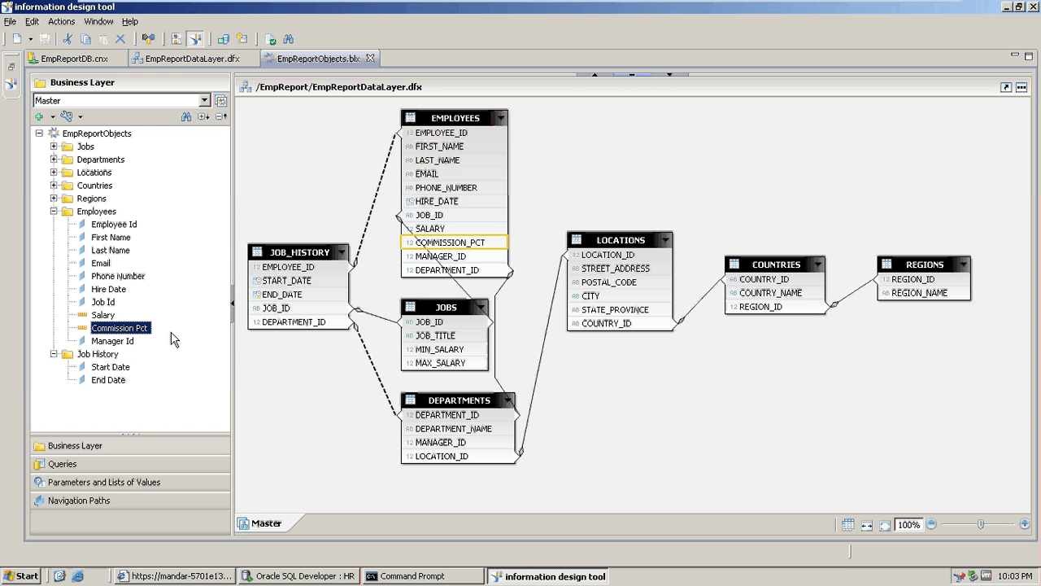
click(102, 315)
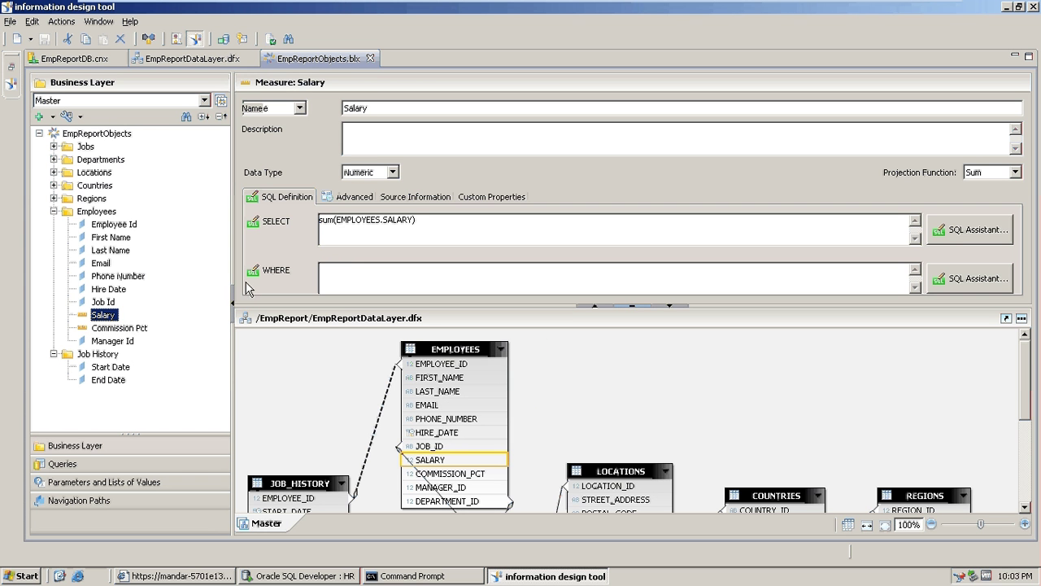
Remove the sum function from the Salary measure's SELECT expression, leaving (EMPLOYEES.SALARY), and validate it in the SQL expression editor.
drag(334, 220, 297, 221)
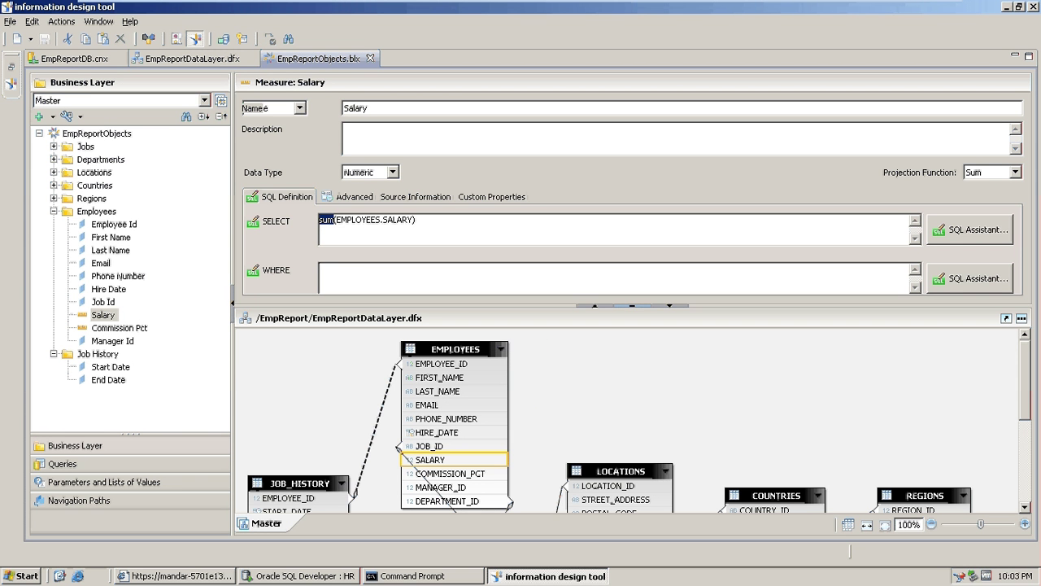
key(Delete)
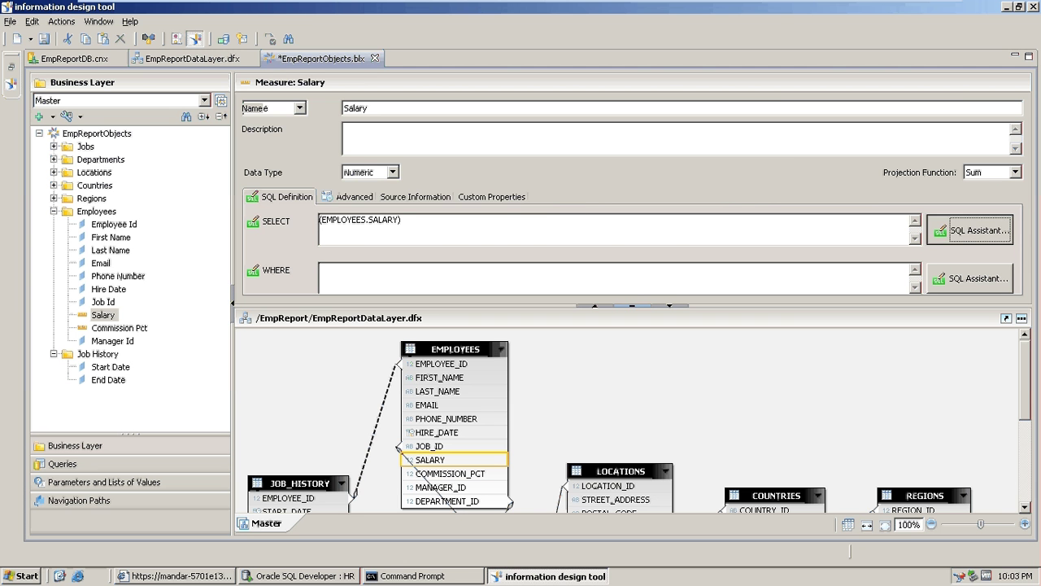
click(940, 230)
click(350, 59)
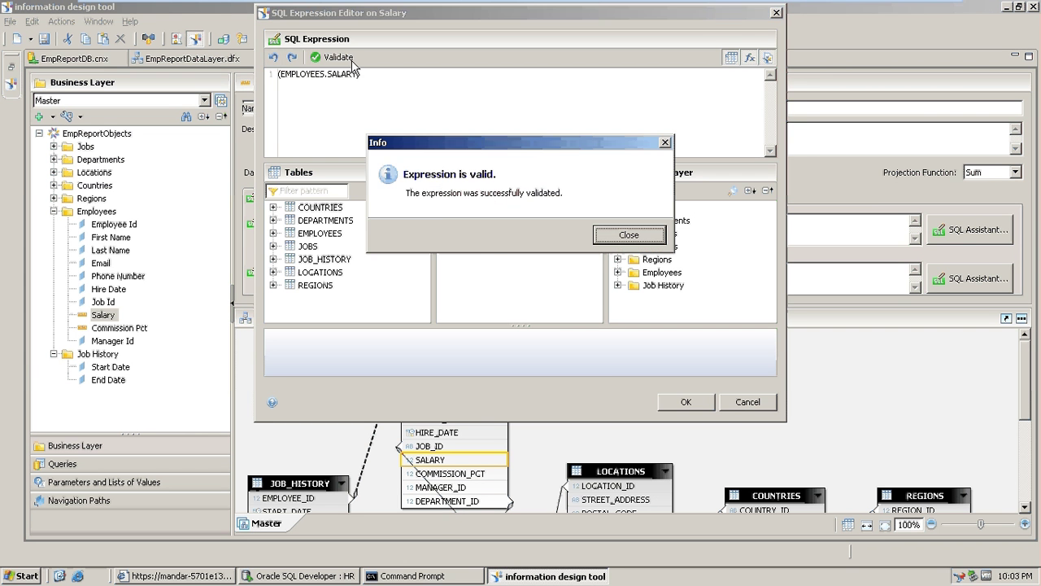
click(628, 235)
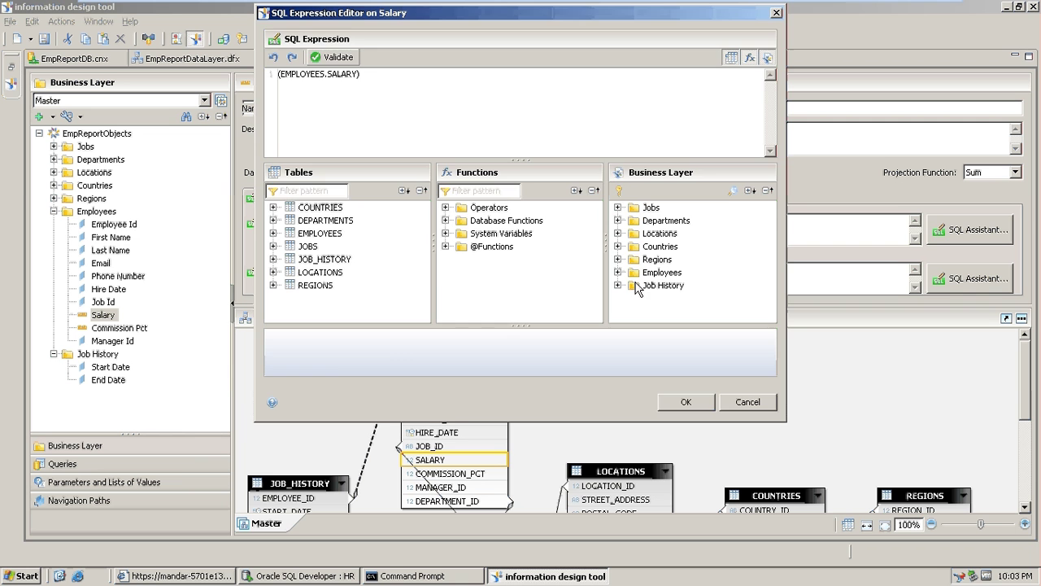
click(683, 401)
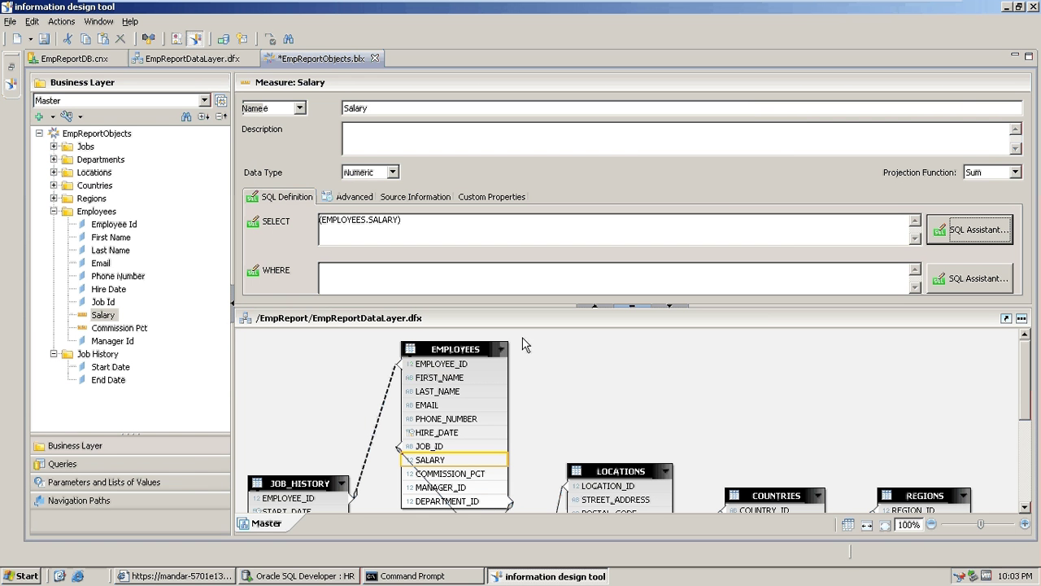
Collapse the Employees and Job History folders in the business layer tree.
click(53, 211)
click(53, 225)
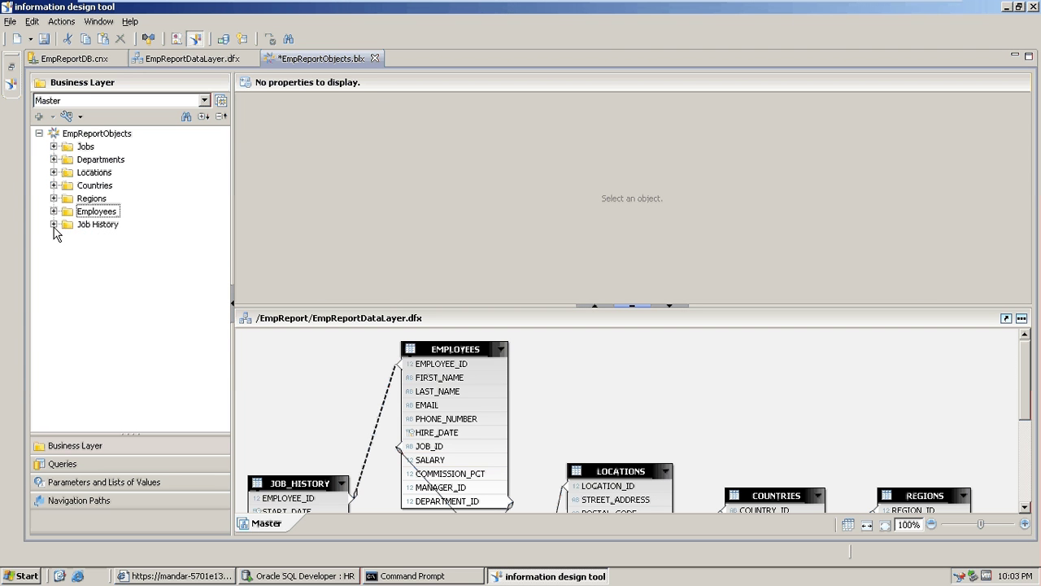
click(54, 224)
click(54, 212)
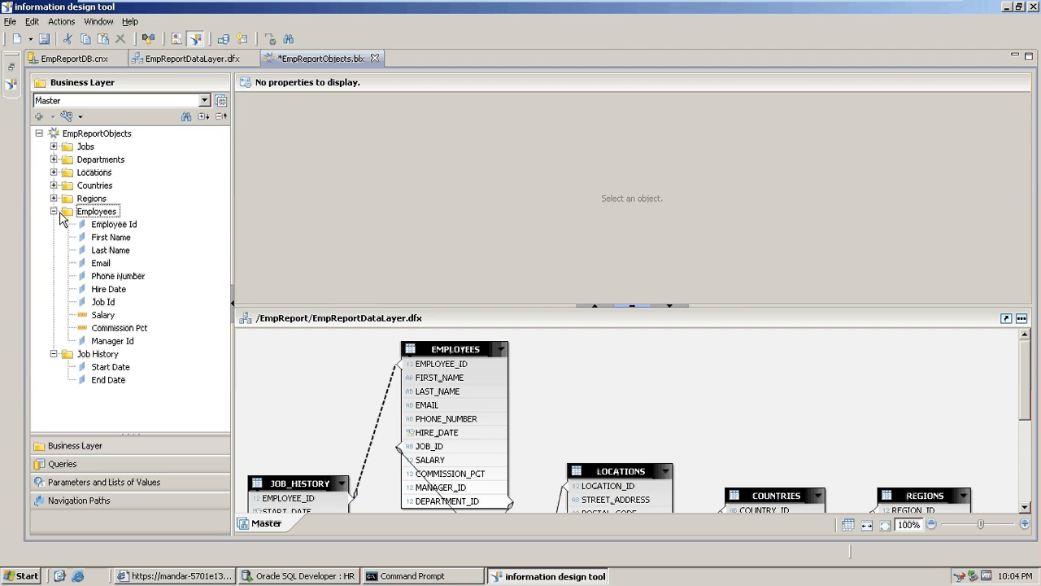
click(54, 211)
click(54, 225)
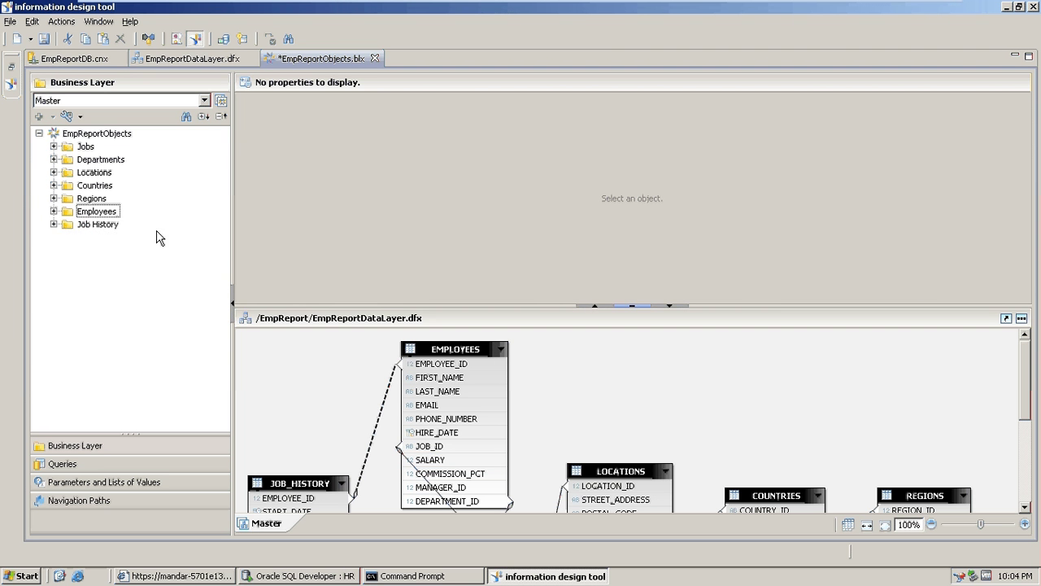
click(10, 22)
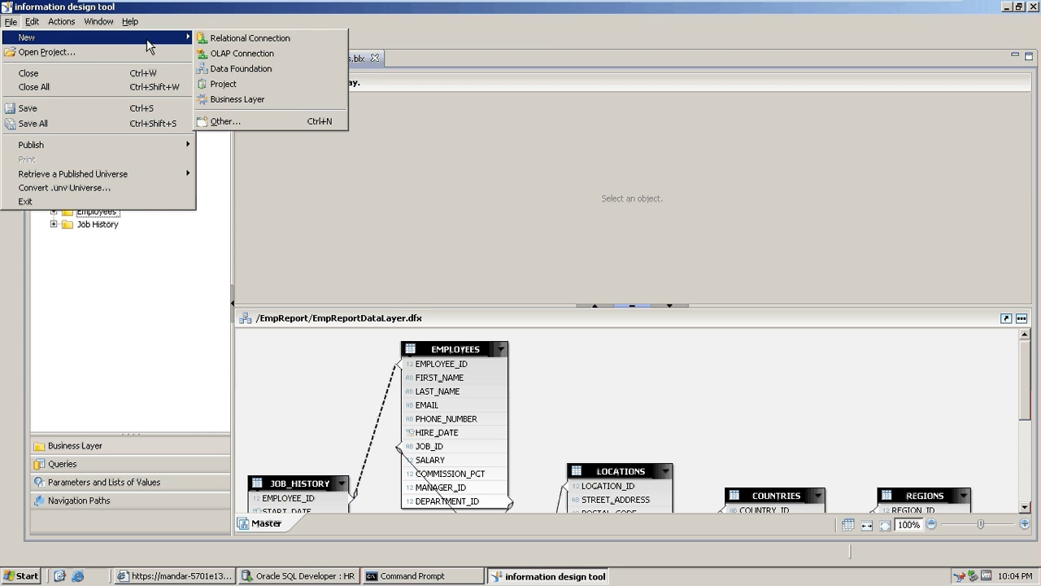
mouse_move(89, 152)
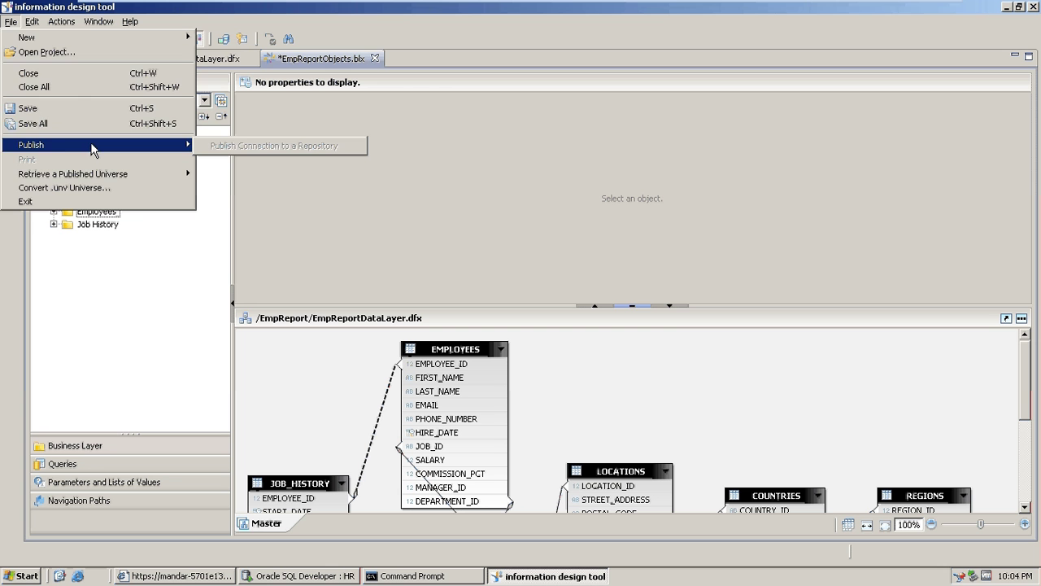
click(120, 261)
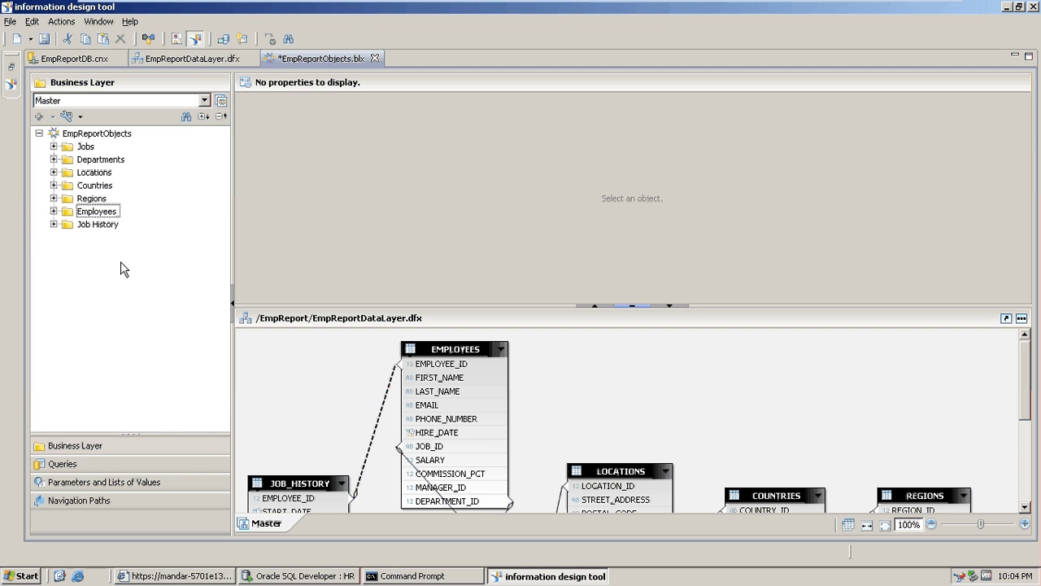
Start publishing EmpReportObjects.blx from the EmpReport project to a local folder and run the integrity check with all rules selected.
click(11, 88)
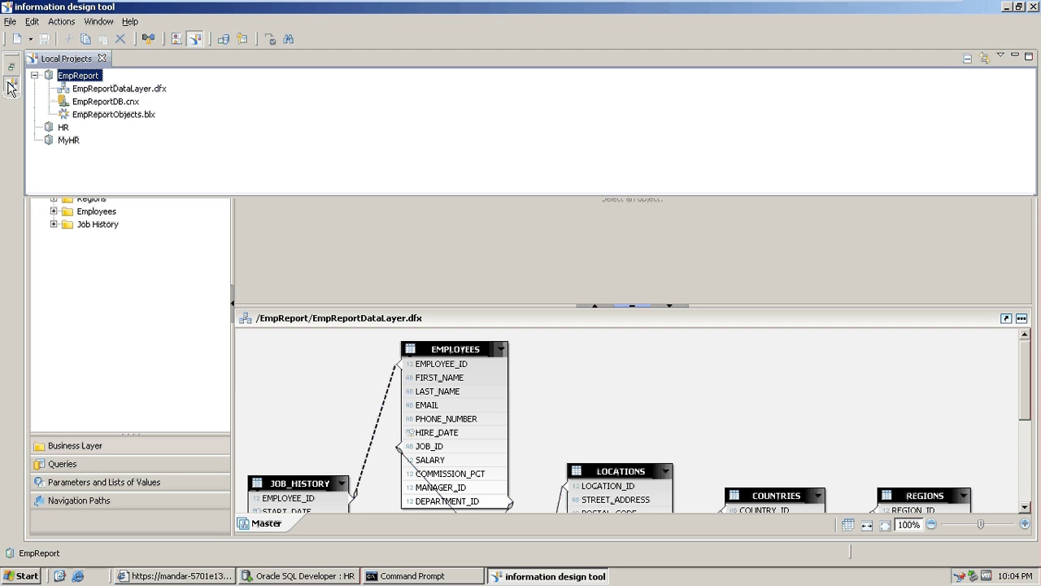
click(86, 115)
right_click(86, 114)
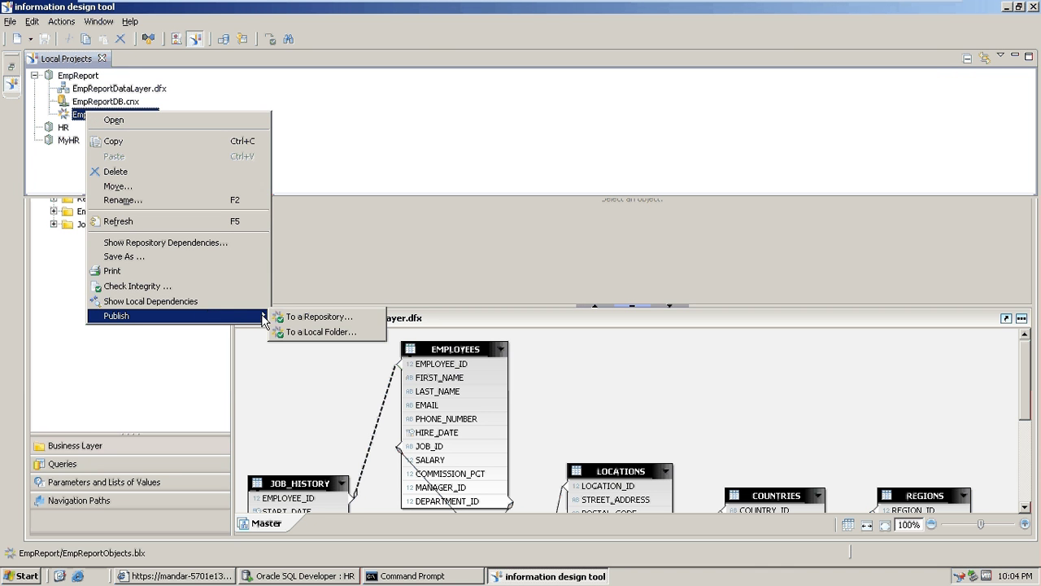
click(326, 335)
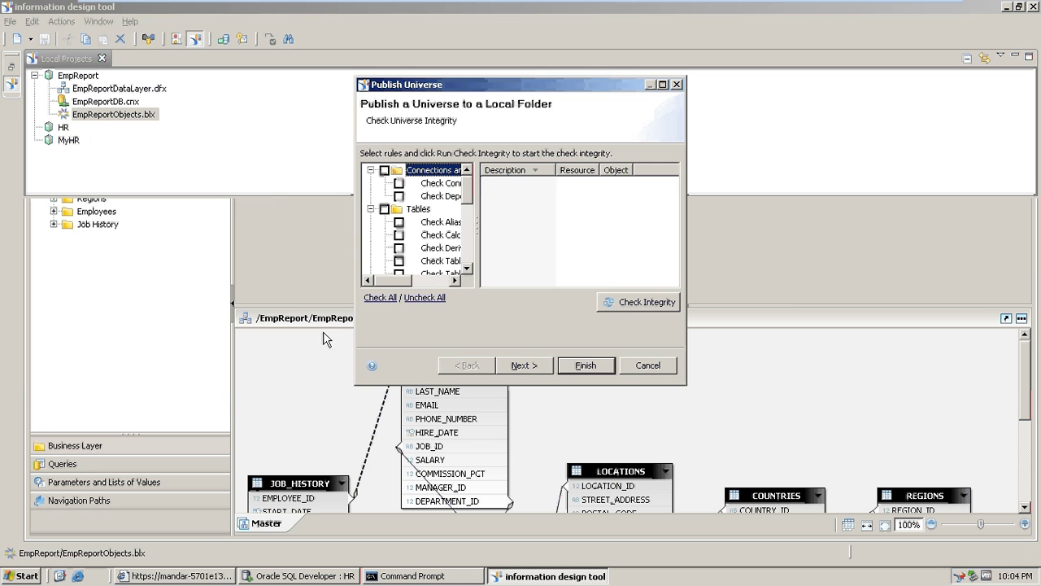
click(611, 301)
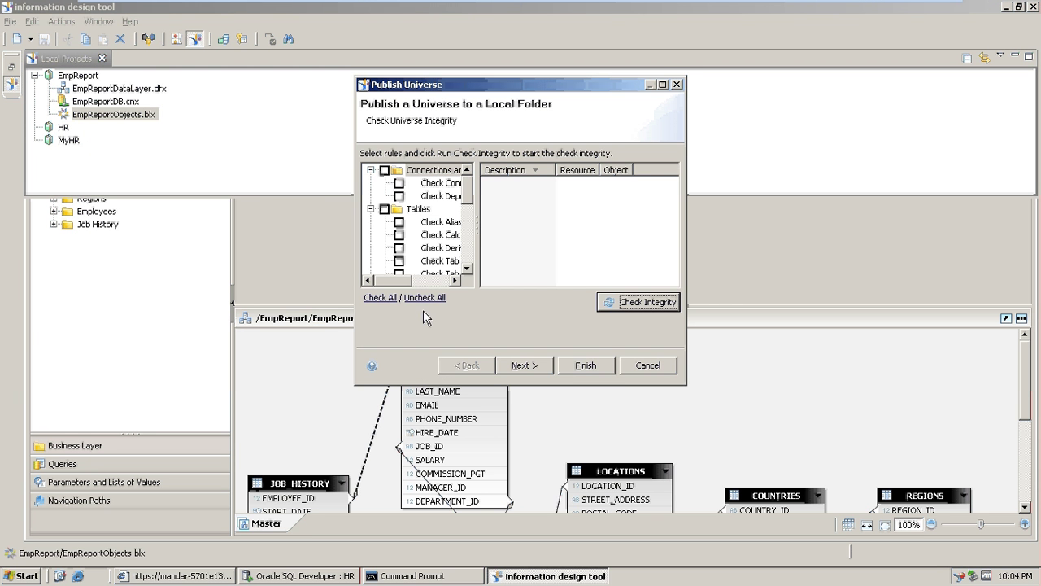
click(647, 306)
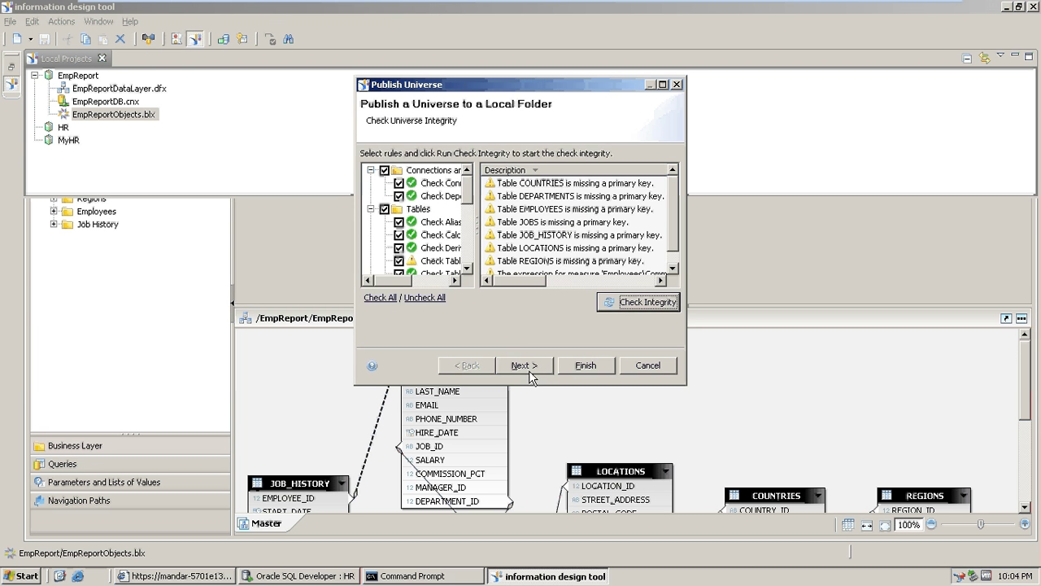
Publish the universe to the local folder C:\Business Objects\Universe and dismiss the confirmation.
click(529, 373)
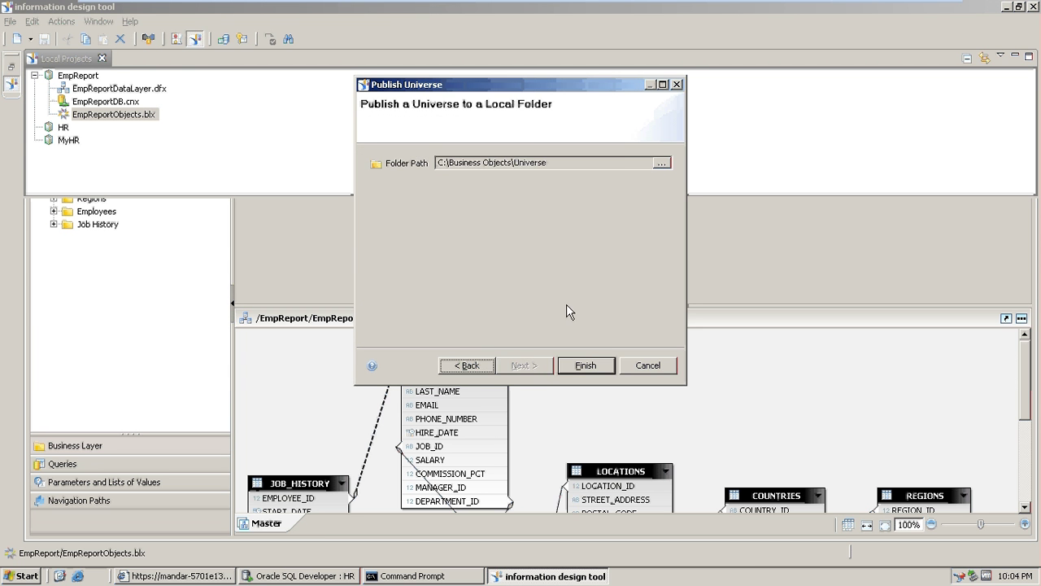
click(661, 163)
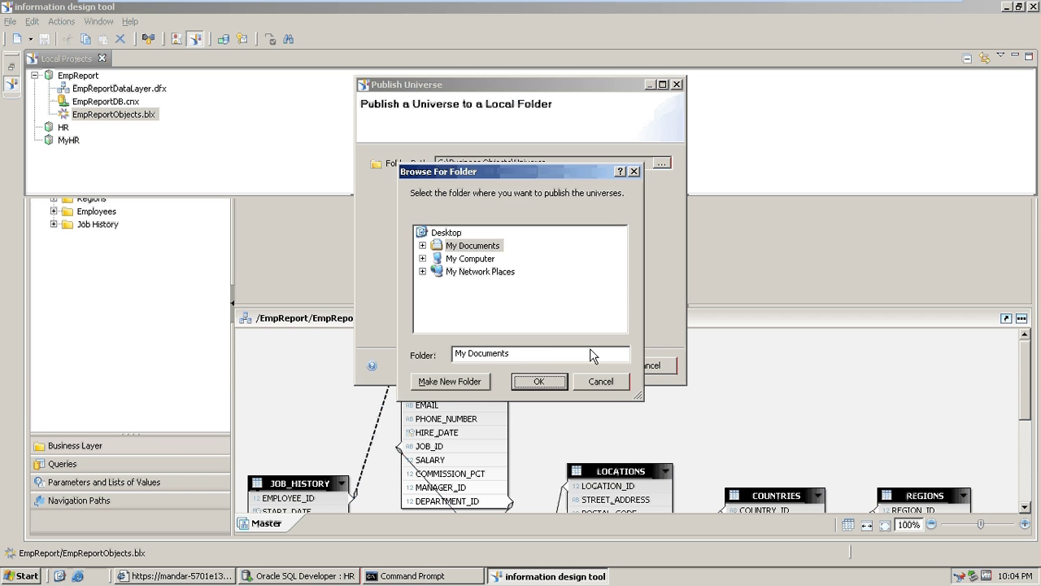
click(601, 380)
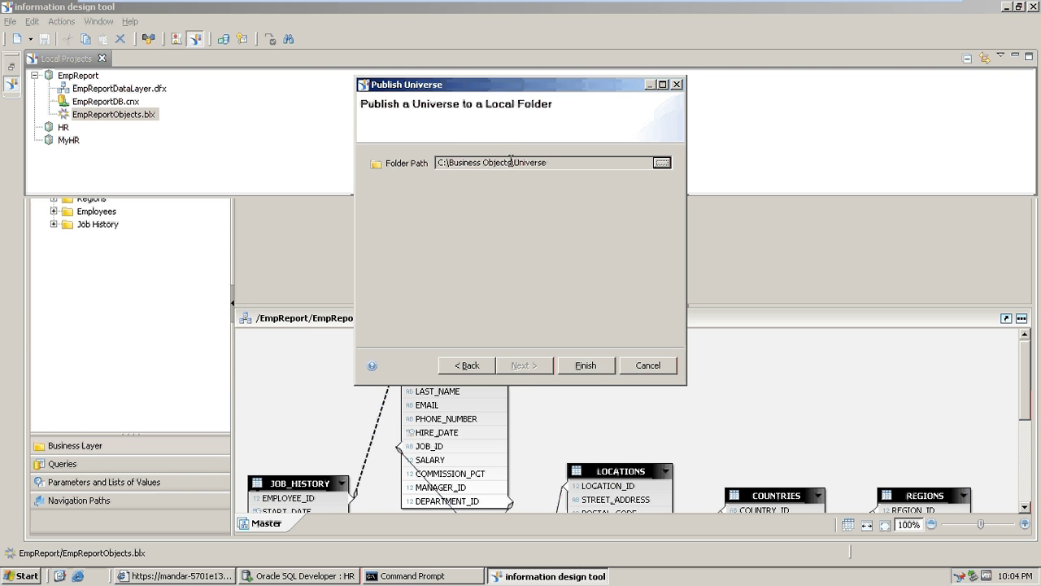
click(577, 365)
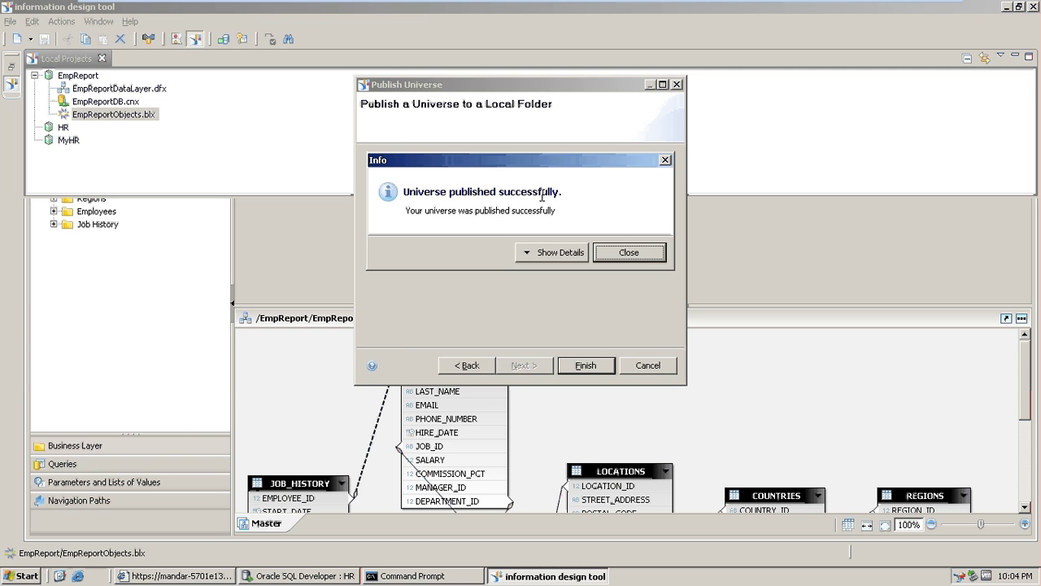
click(631, 253)
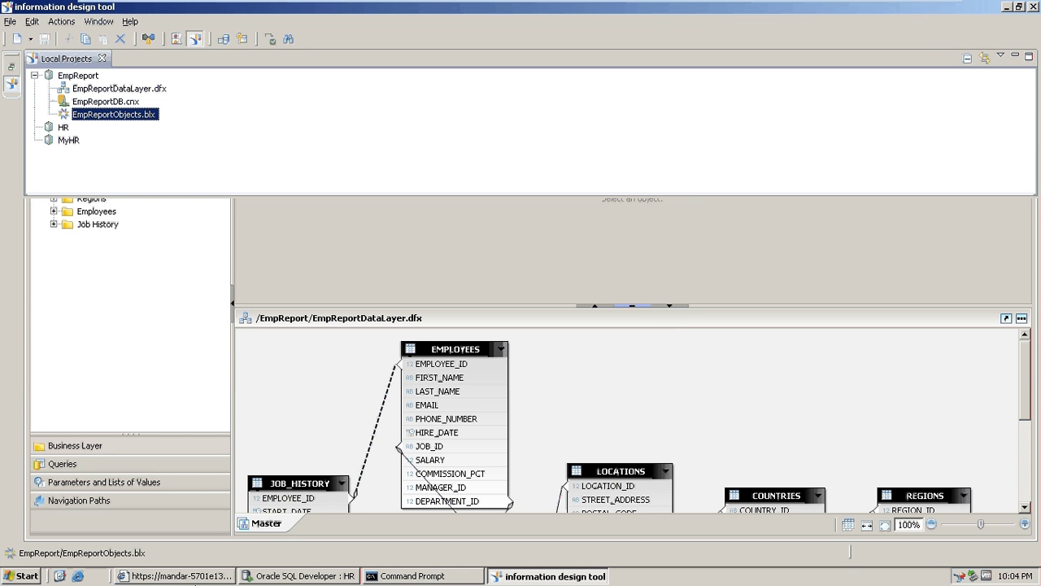
Switch to Windows Explorer, find EmpReportObjects.unx in C:\Business Objects\Universe and sort the files by date modified.
click(64, 571)
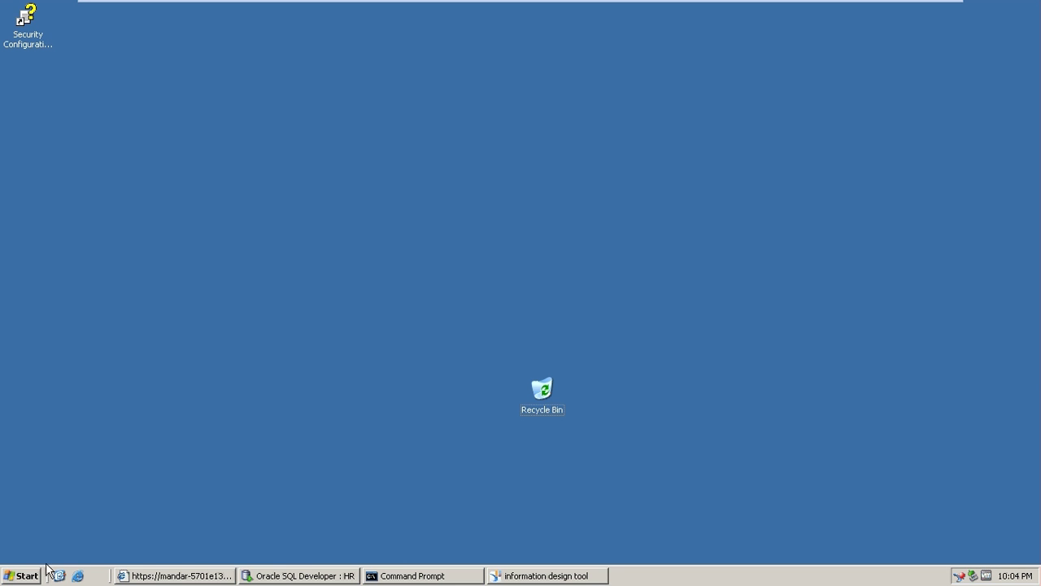
click(22, 575)
click(199, 243)
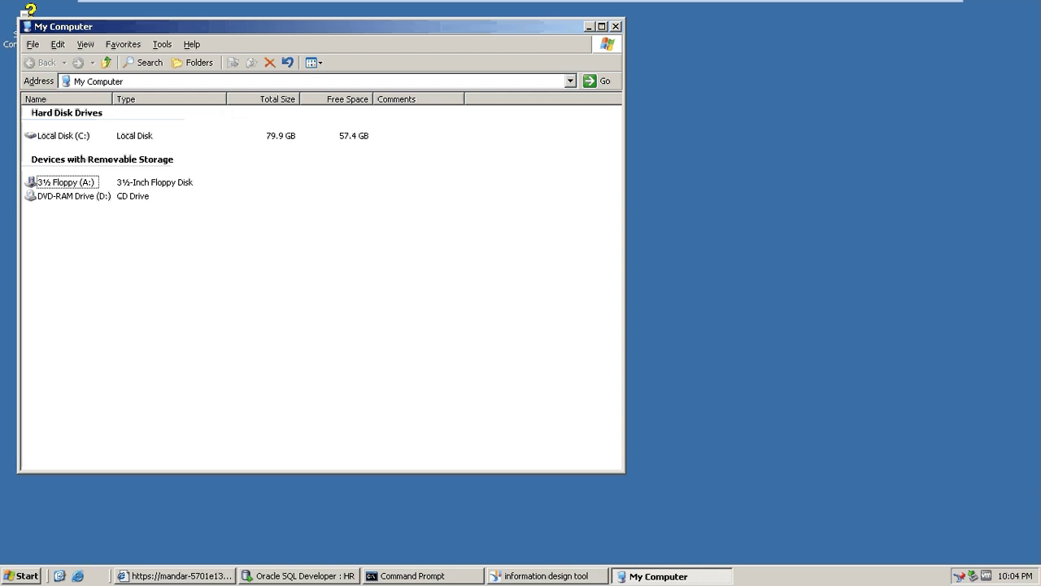
double_click(75, 136)
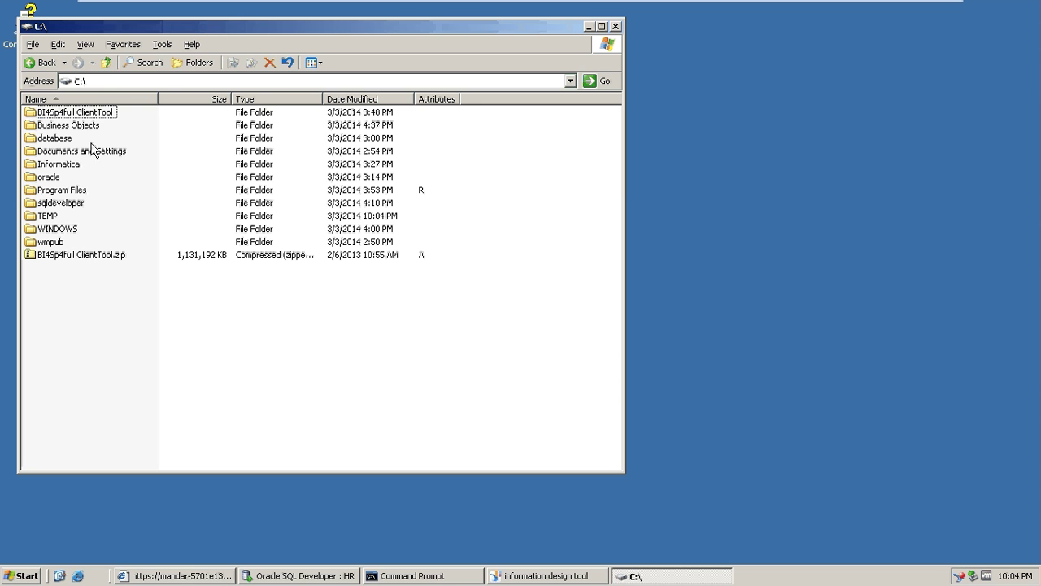
double_click(73, 126)
double_click(57, 114)
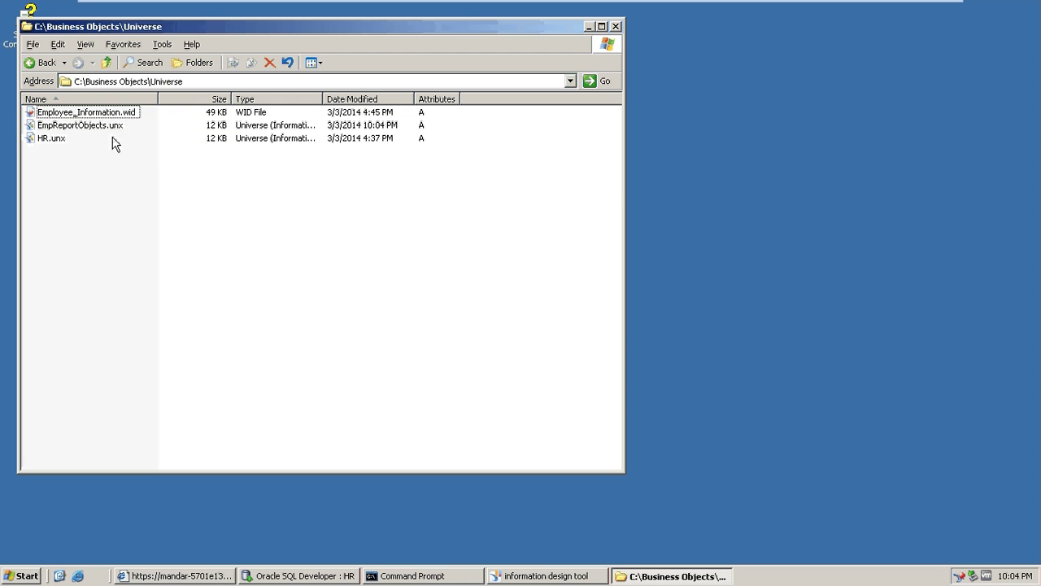
click(108, 126)
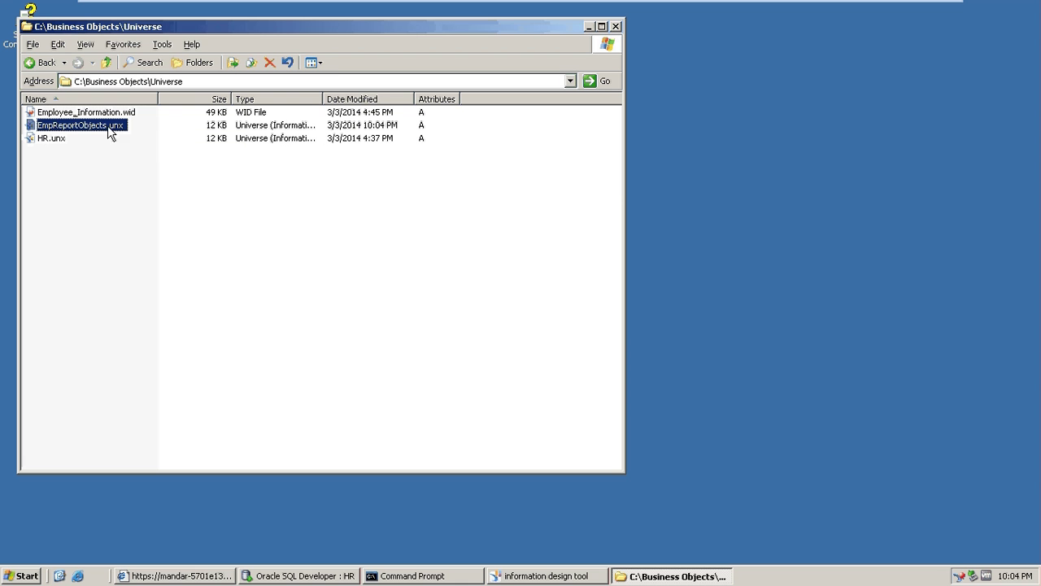
click(369, 100)
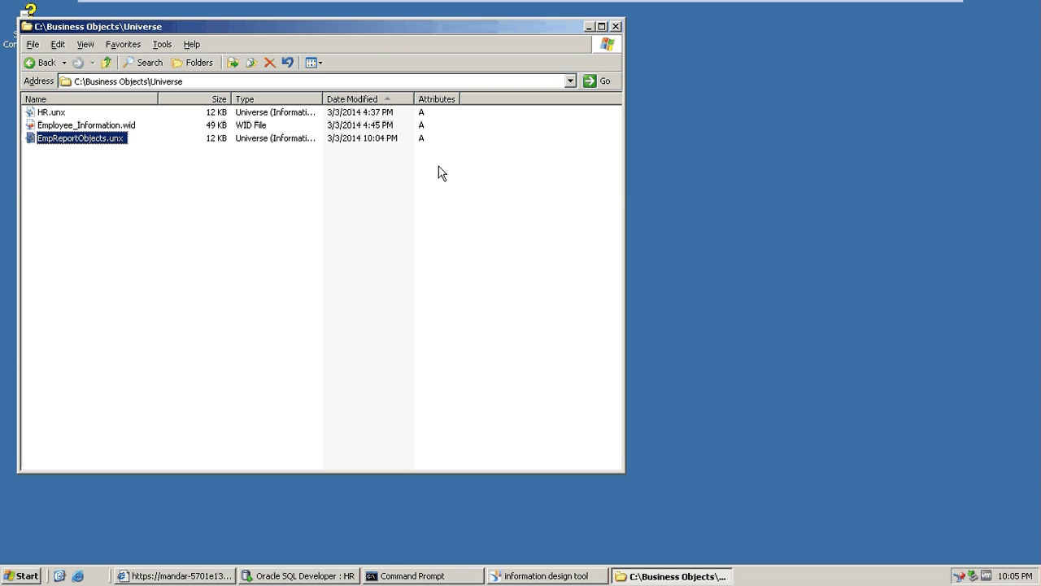
mouse_move(361, 4)
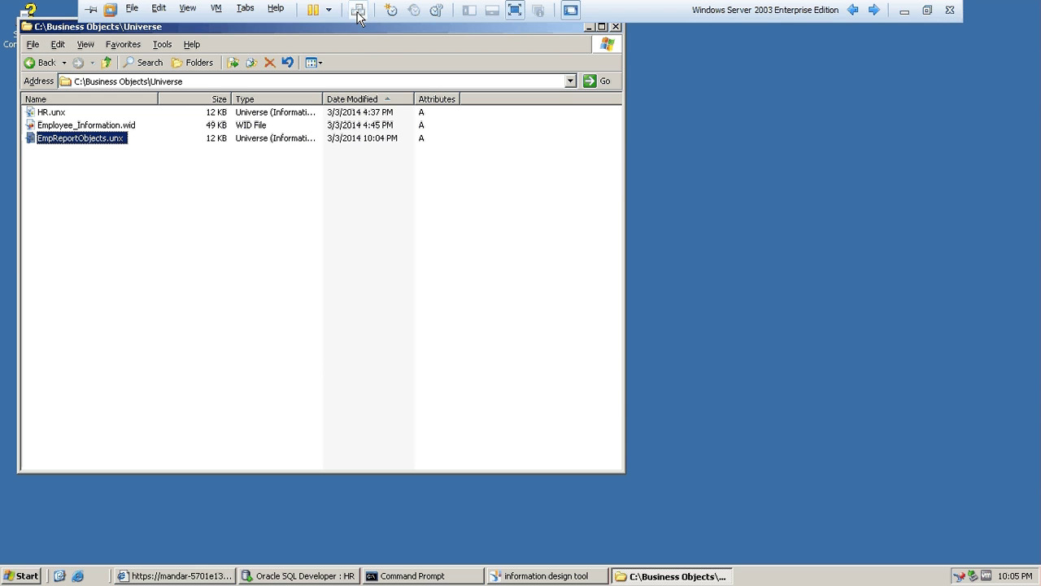
click(515, 9)
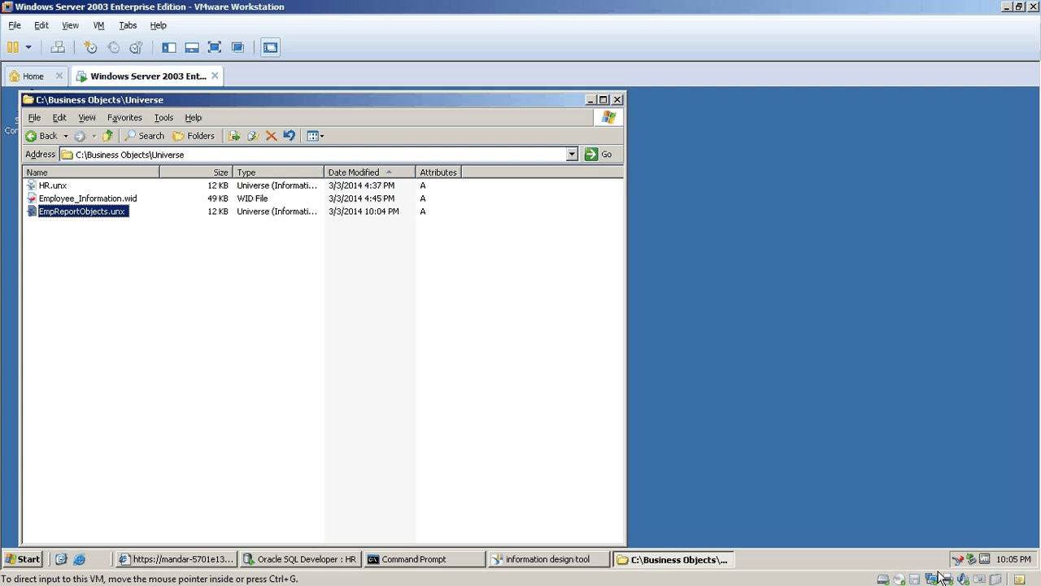
click(1007, 7)
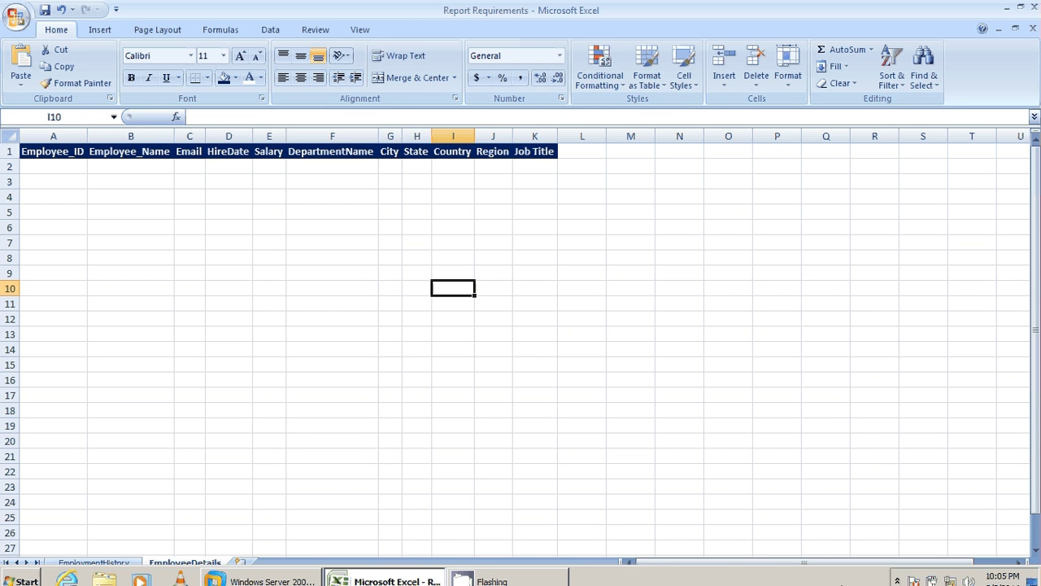
click(898, 570)
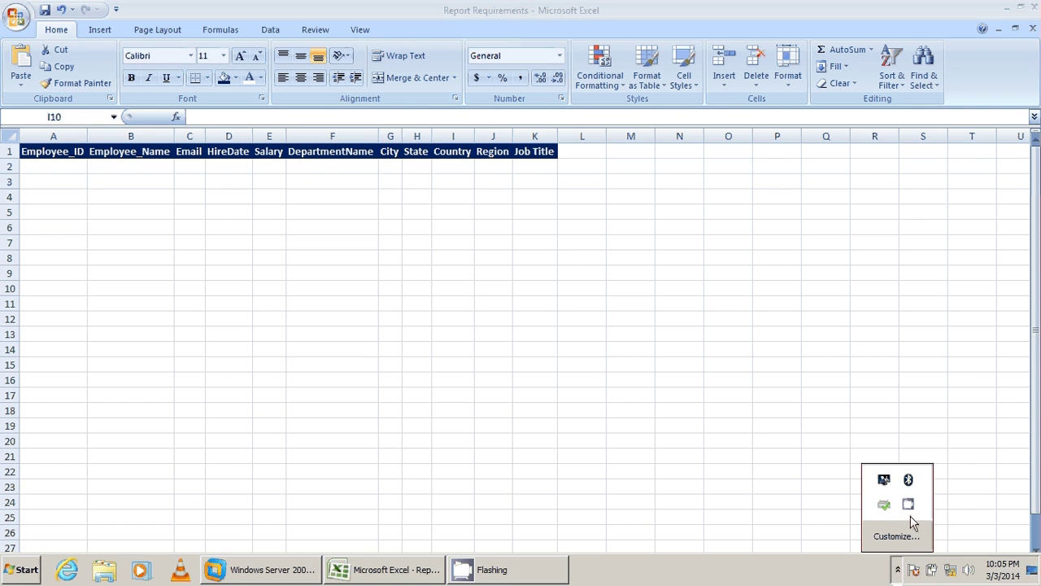